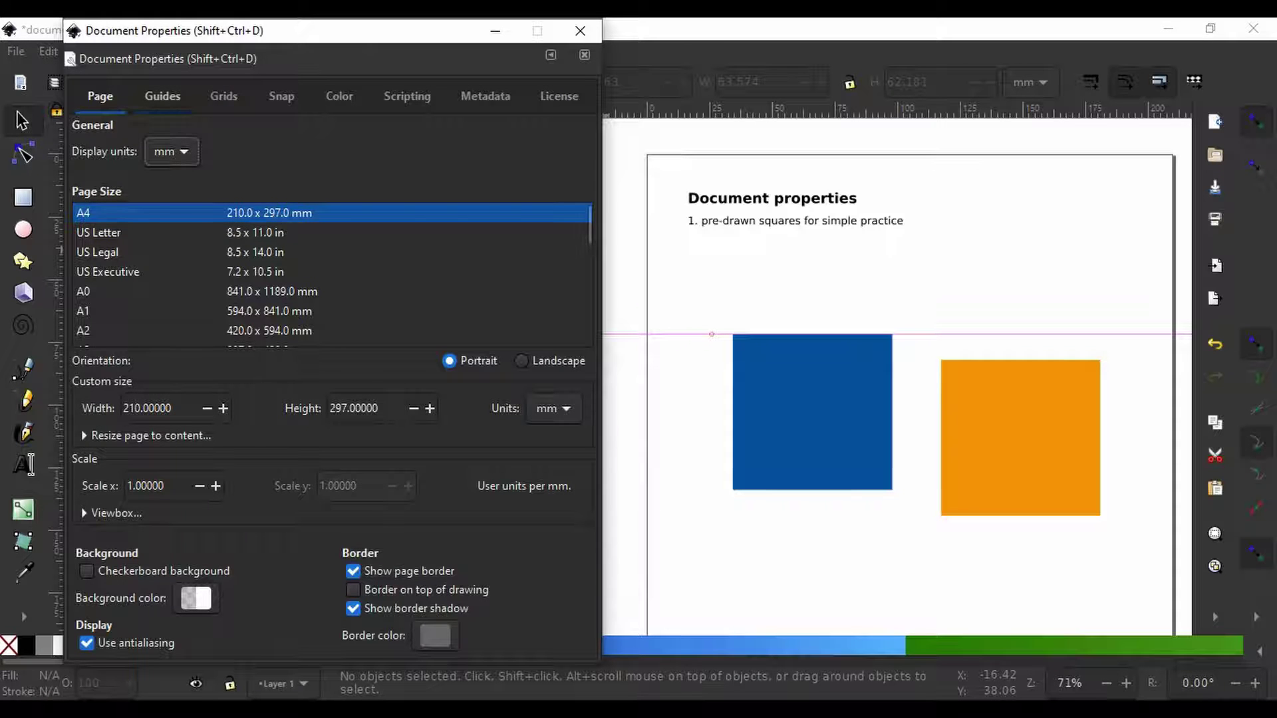
# - Browse the Guides, Grids, Snap, Color, Scripting, Metadata and License sections, ending back on Page
pyautogui.click(163, 96)
pyautogui.click(224, 95)
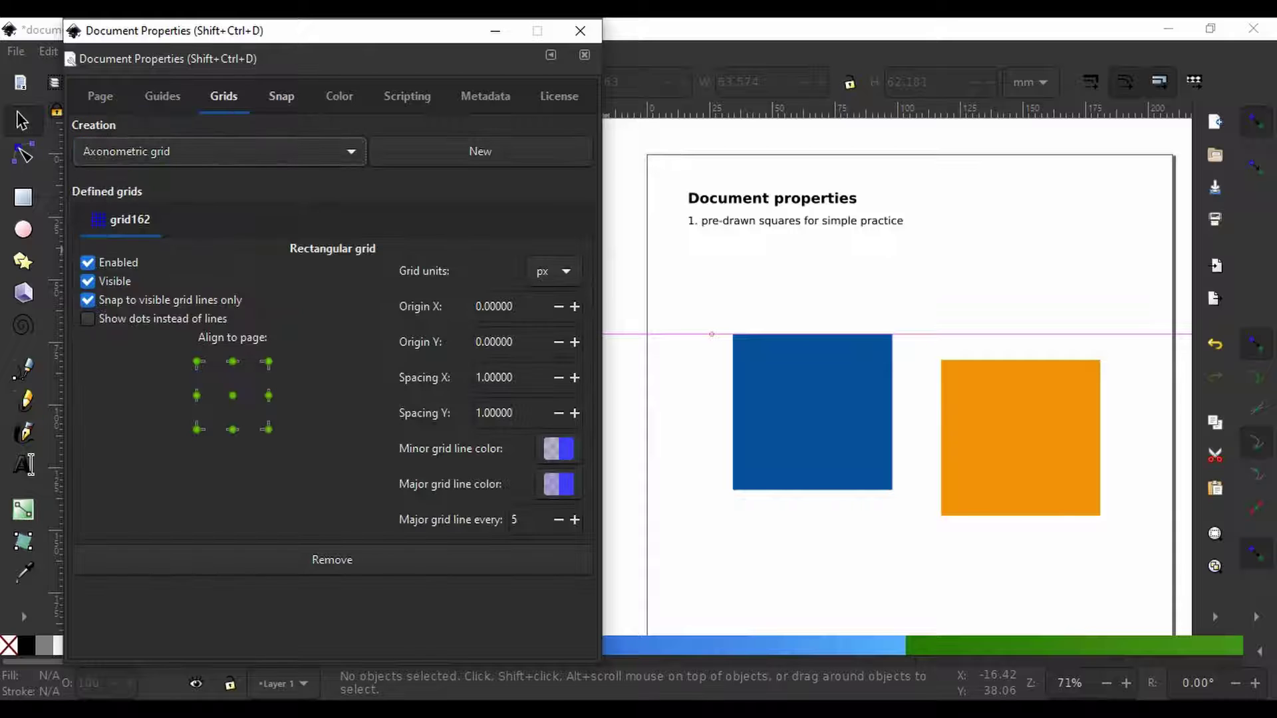
pyautogui.click(282, 96)
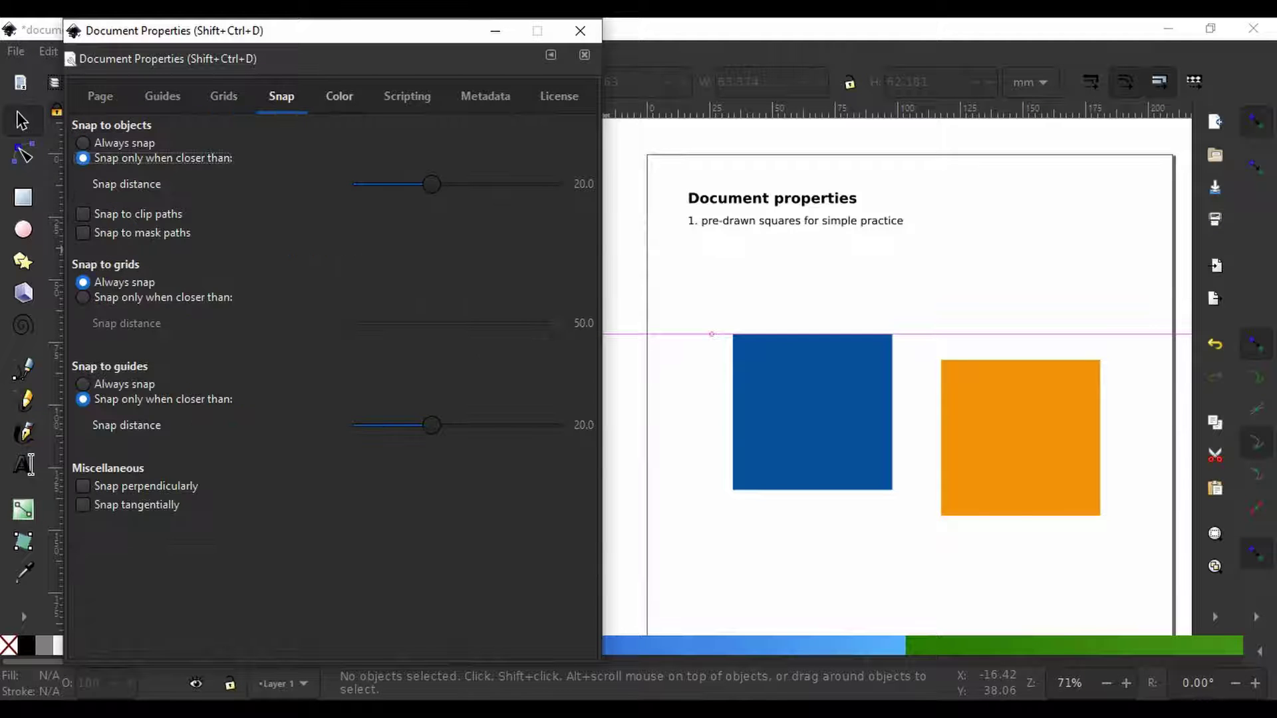
pyautogui.click(339, 96)
pyautogui.click(407, 96)
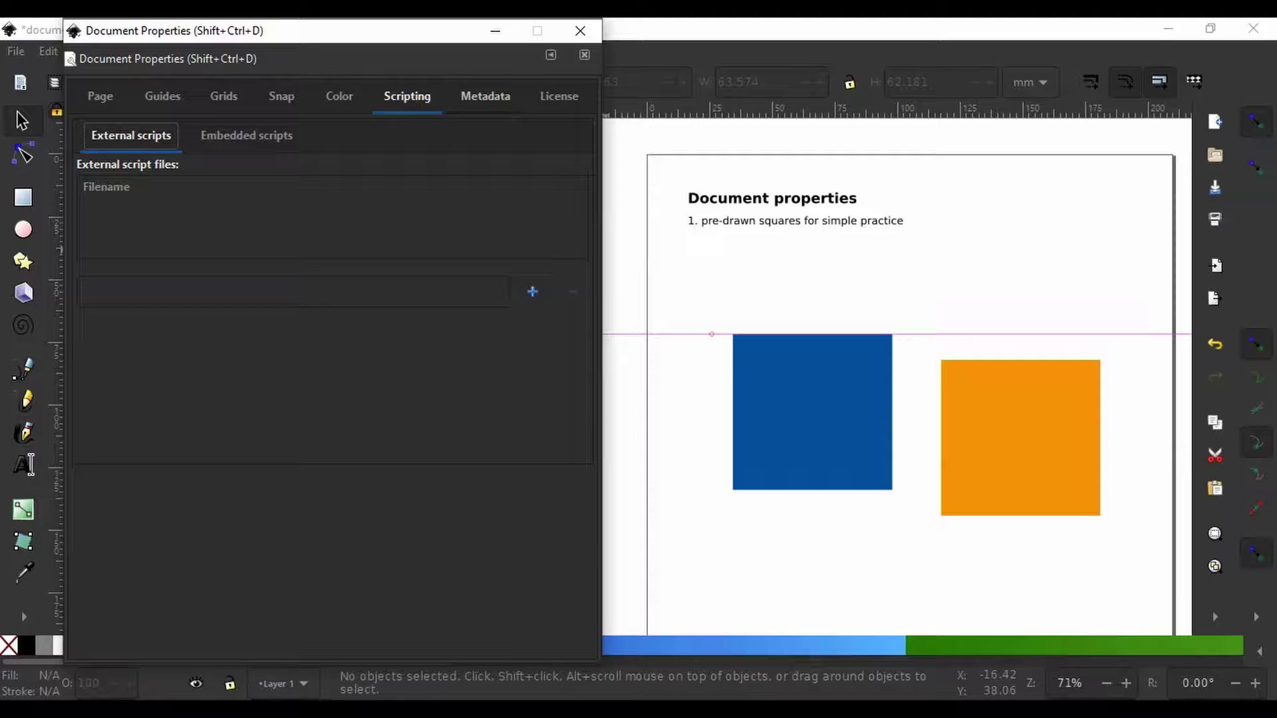
pyautogui.click(485, 95)
pyautogui.click(558, 96)
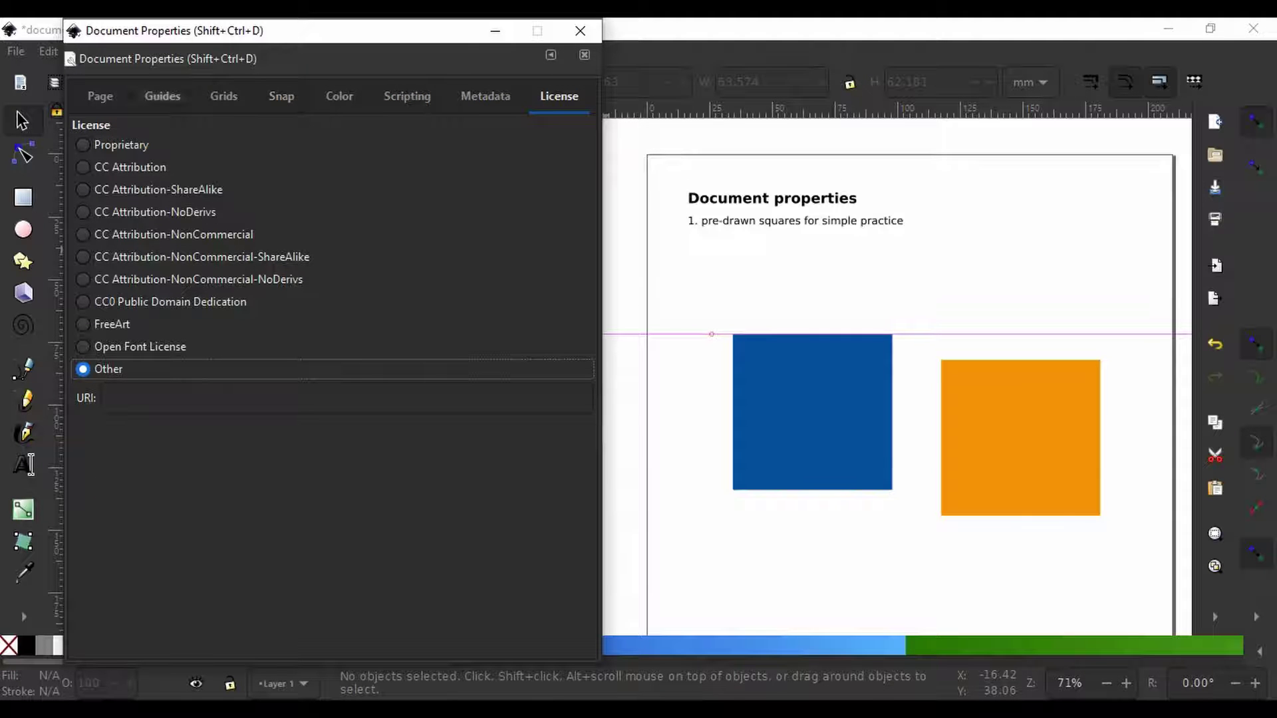
pyautogui.click(100, 95)
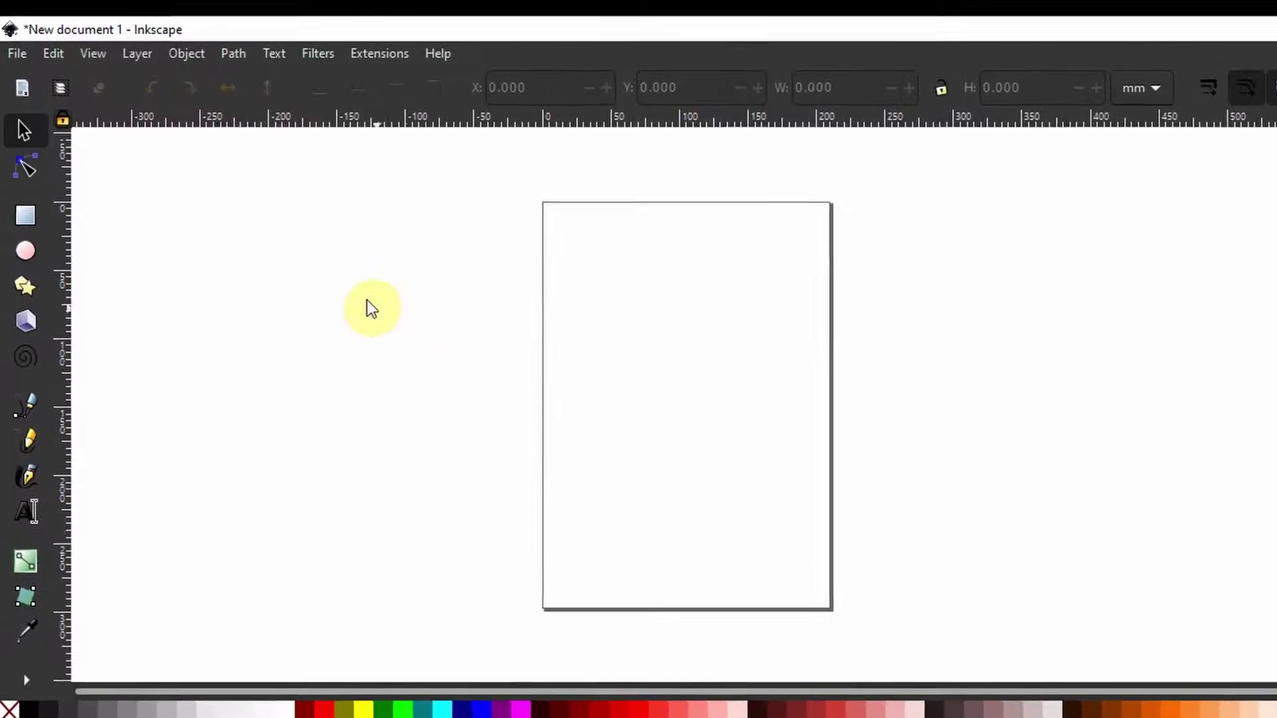
# - Check the File menu and the commands-bar overflow list, then reopen File to find Document Properties
pyautogui.click(18, 53)
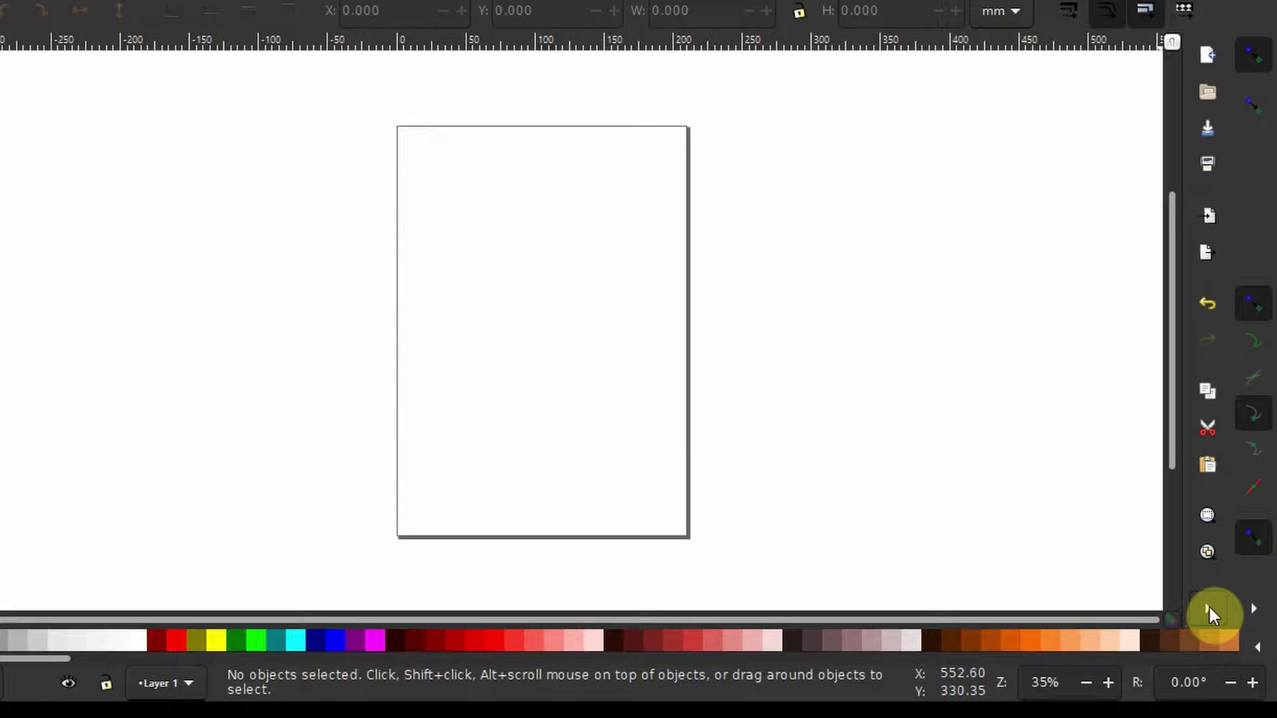
pyautogui.click(1209, 608)
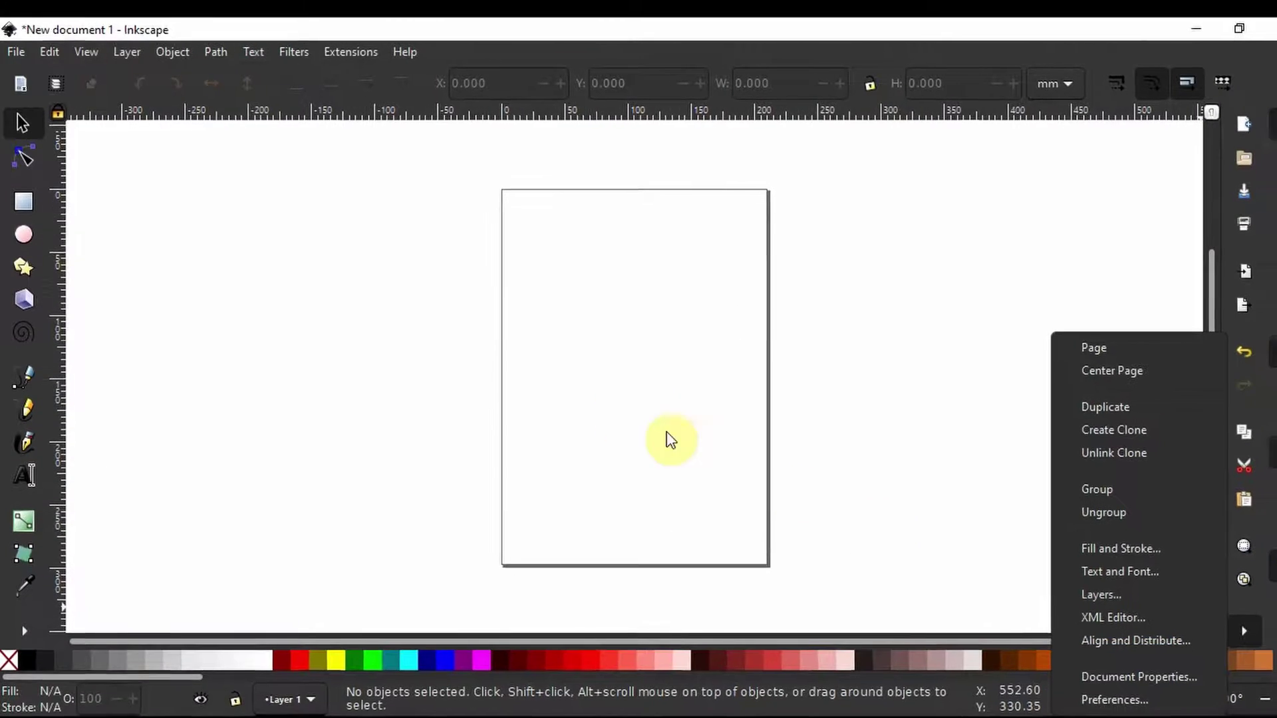
pyautogui.click(408, 311)
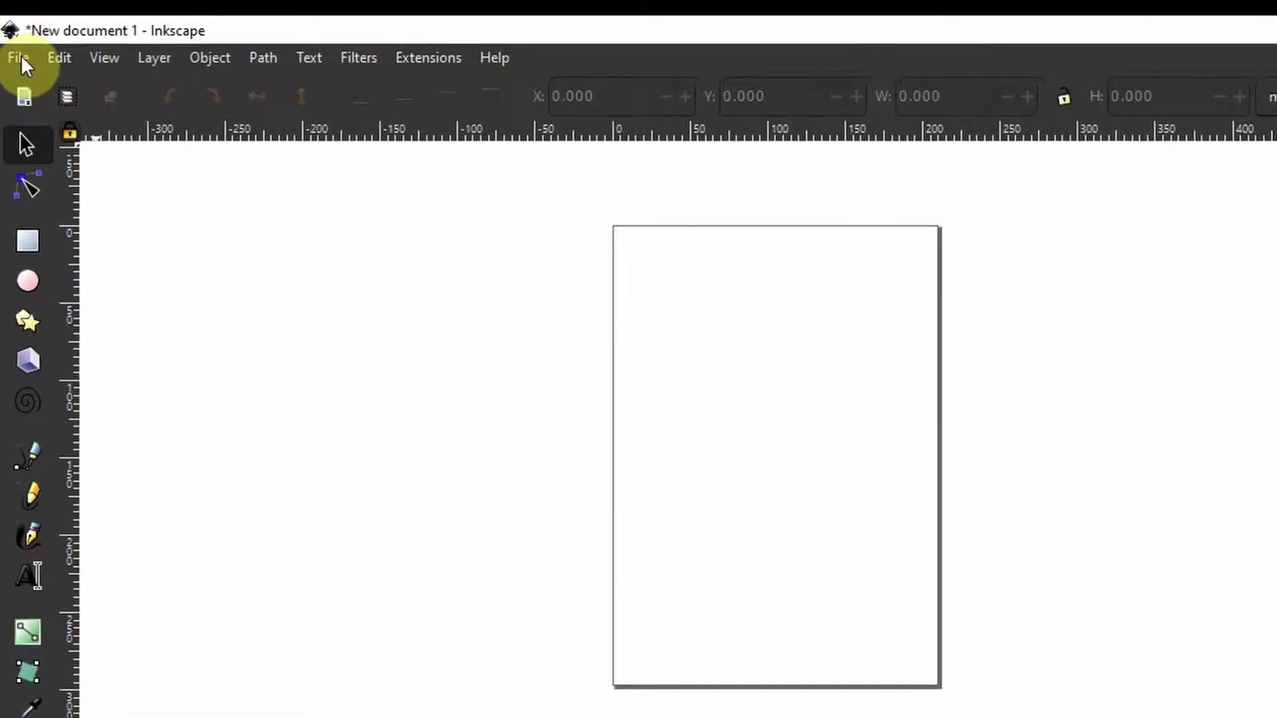
pyautogui.click(20, 57)
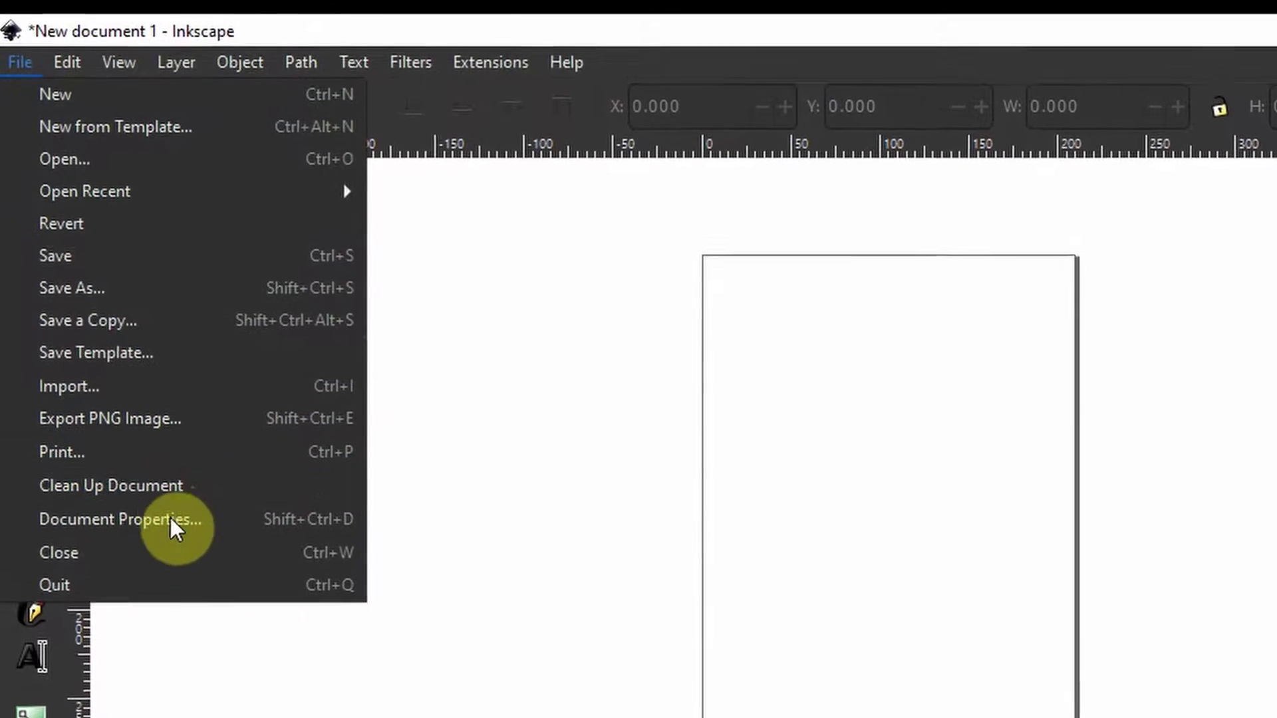
# - Open Document Properties, move it aside, and review display and toolbar units, keeping mm
pyautogui.click(171, 517)
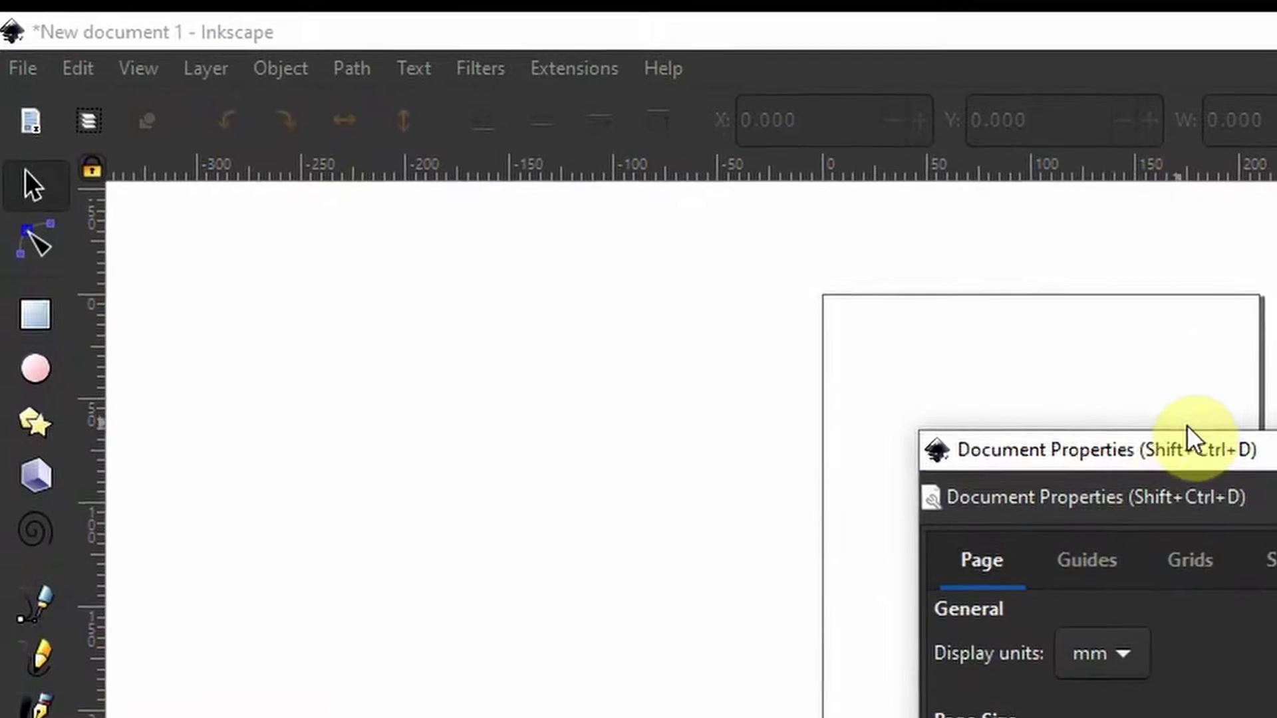
pyautogui.moveTo(1194, 438); pyautogui.dragTo(347, 107)
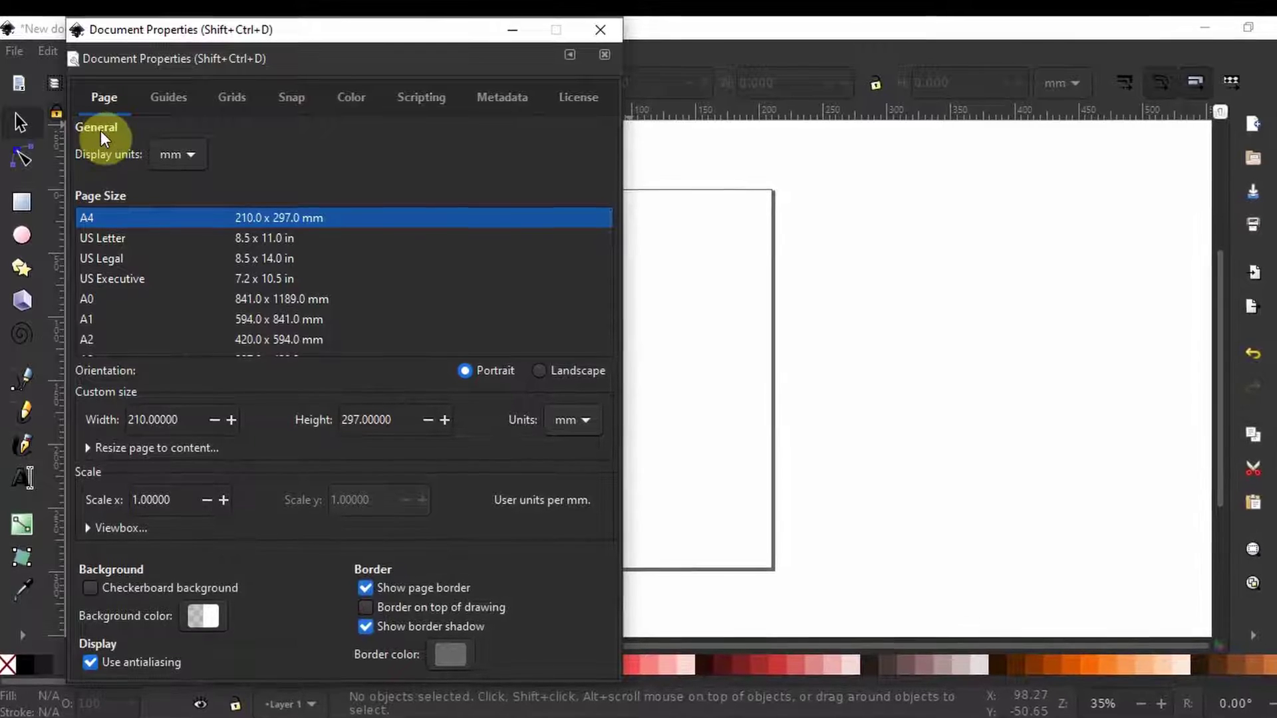
pyautogui.click(192, 155)
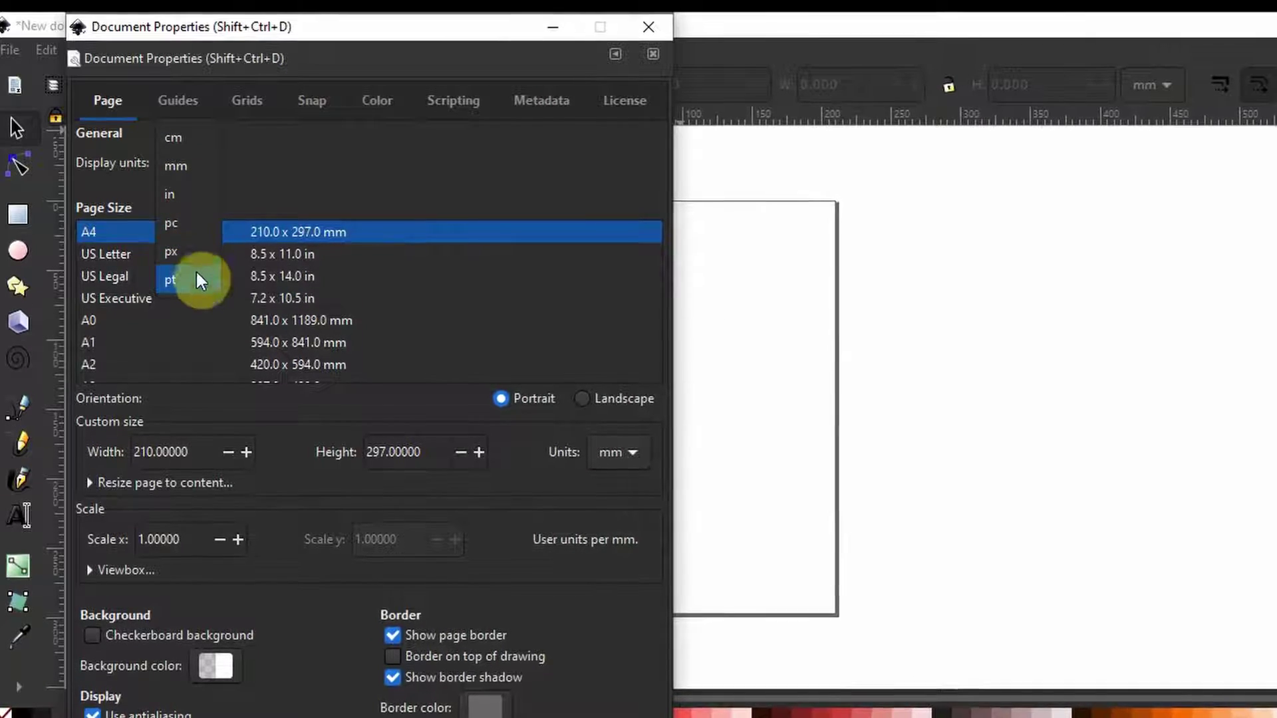
pyautogui.press('Escape')
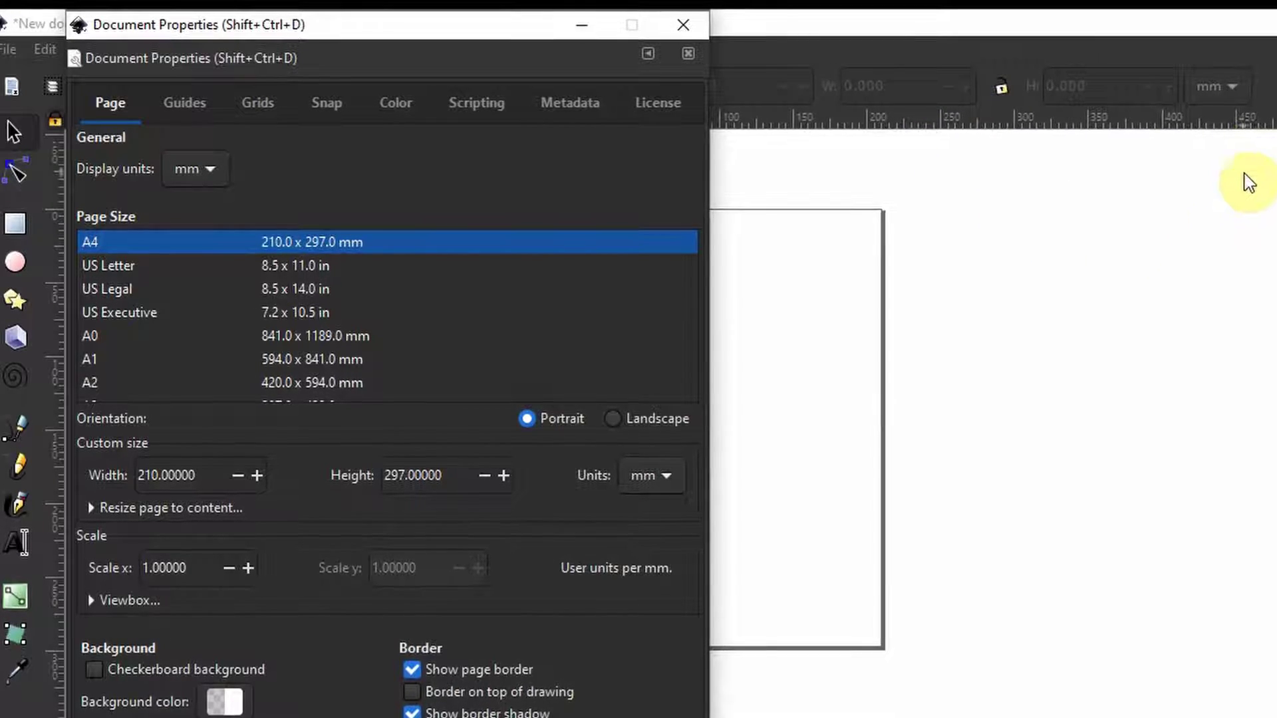
pyautogui.click(1241, 86)
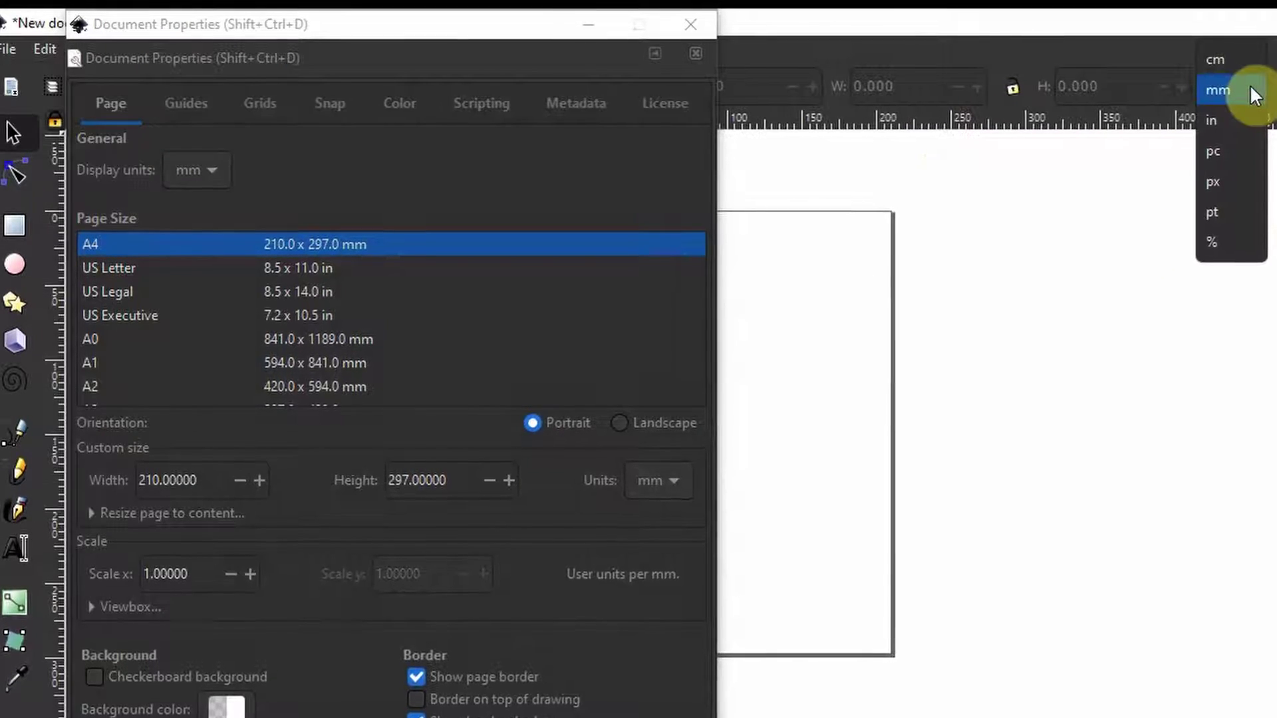
pyautogui.click(1184, 193)
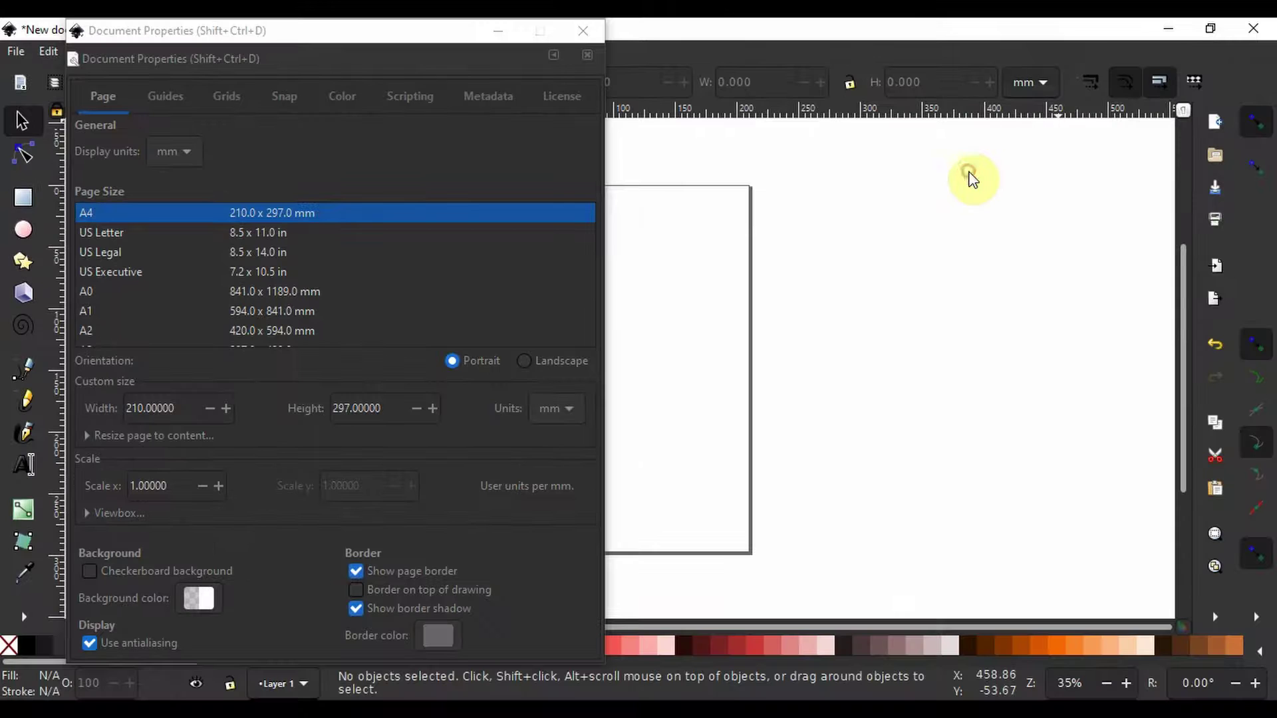
pyautogui.click(105, 194)
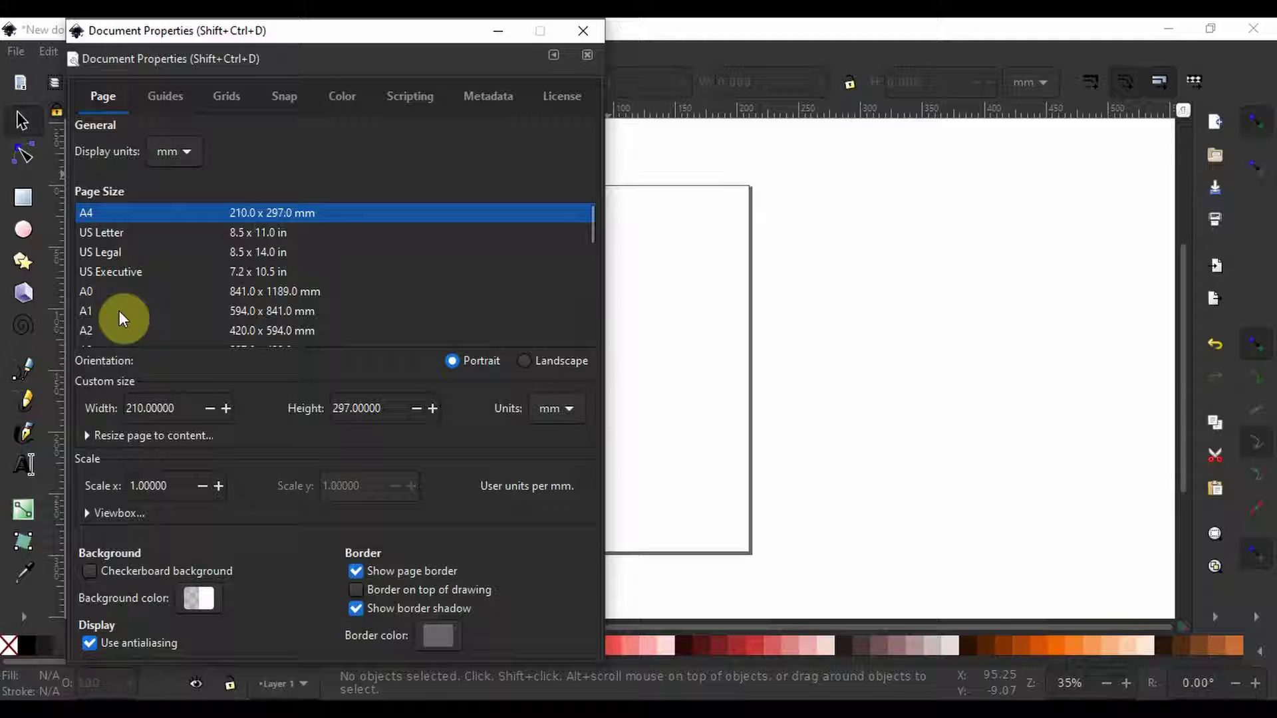
pyautogui.scroll(-1, 122, 326)
pyautogui.scroll(1, 121, 326)
pyautogui.click(110, 231)
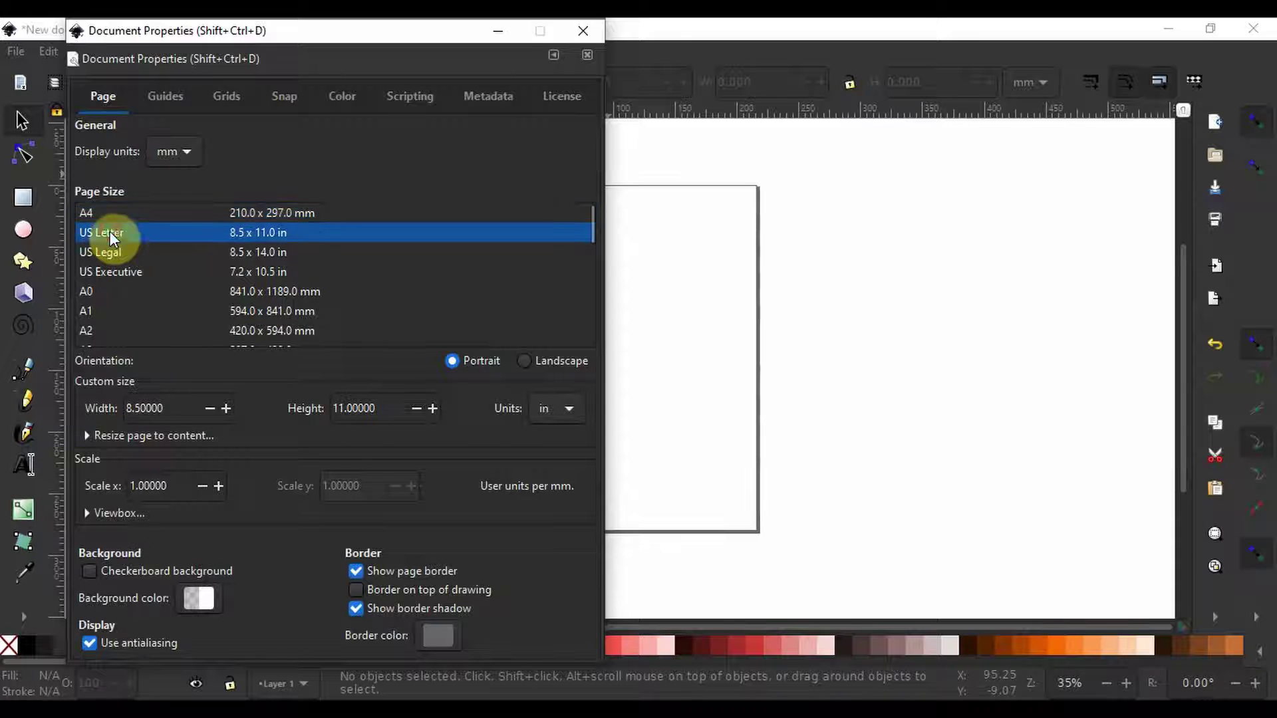
pyautogui.scroll(-3, 125, 253)
pyautogui.scroll(-5, 125, 253)
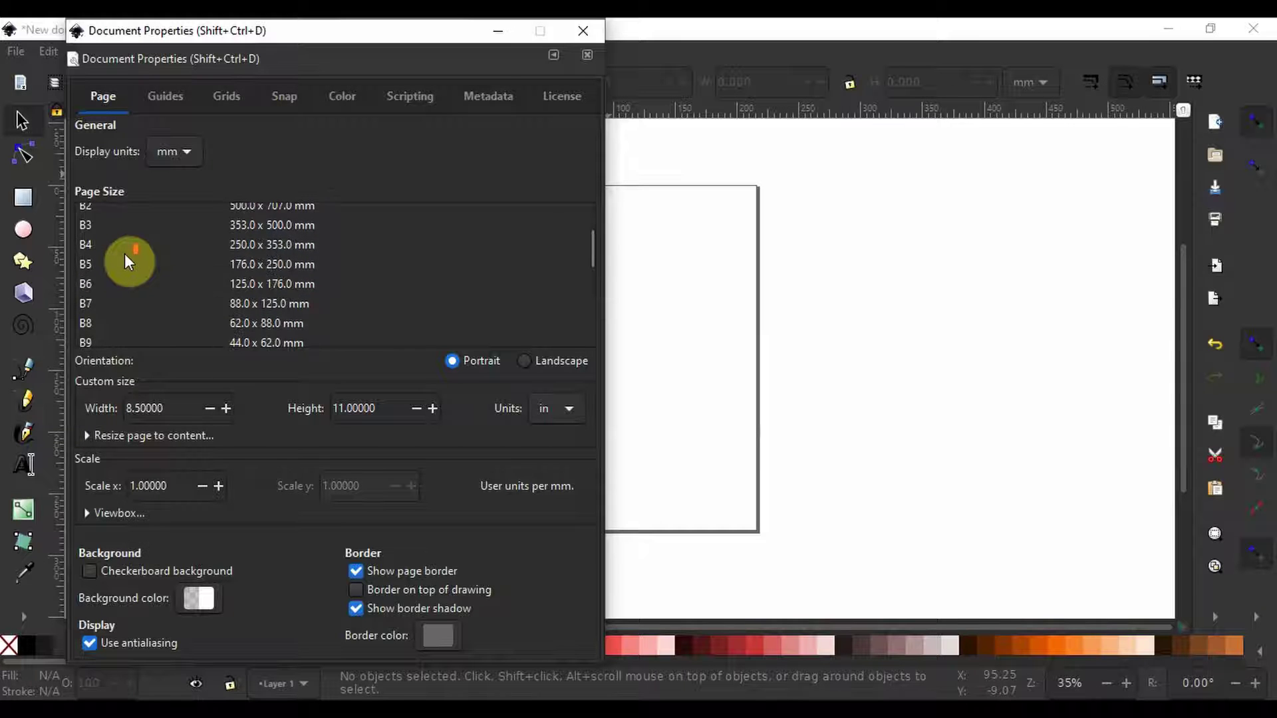
pyautogui.scroll(5, 125, 253)
pyautogui.scroll(1, 125, 253)
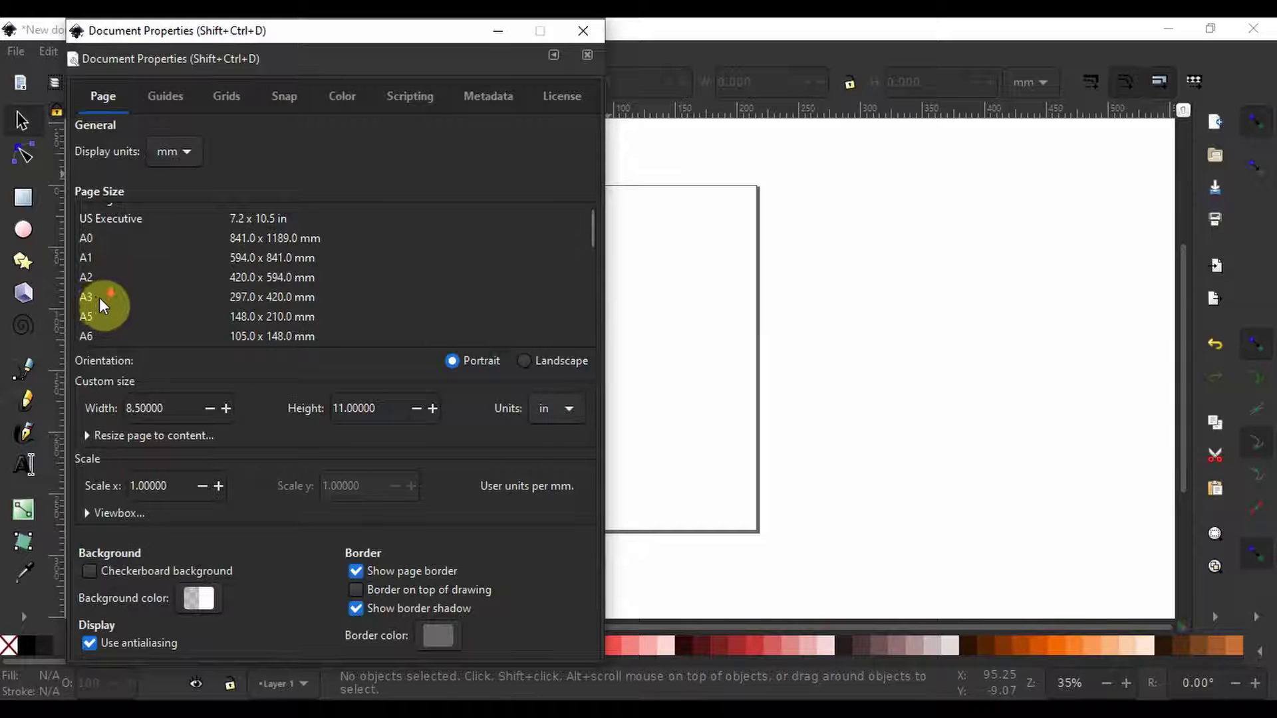
pyautogui.scroll(-10, 99, 297)
pyautogui.scroll(-7, 98, 297)
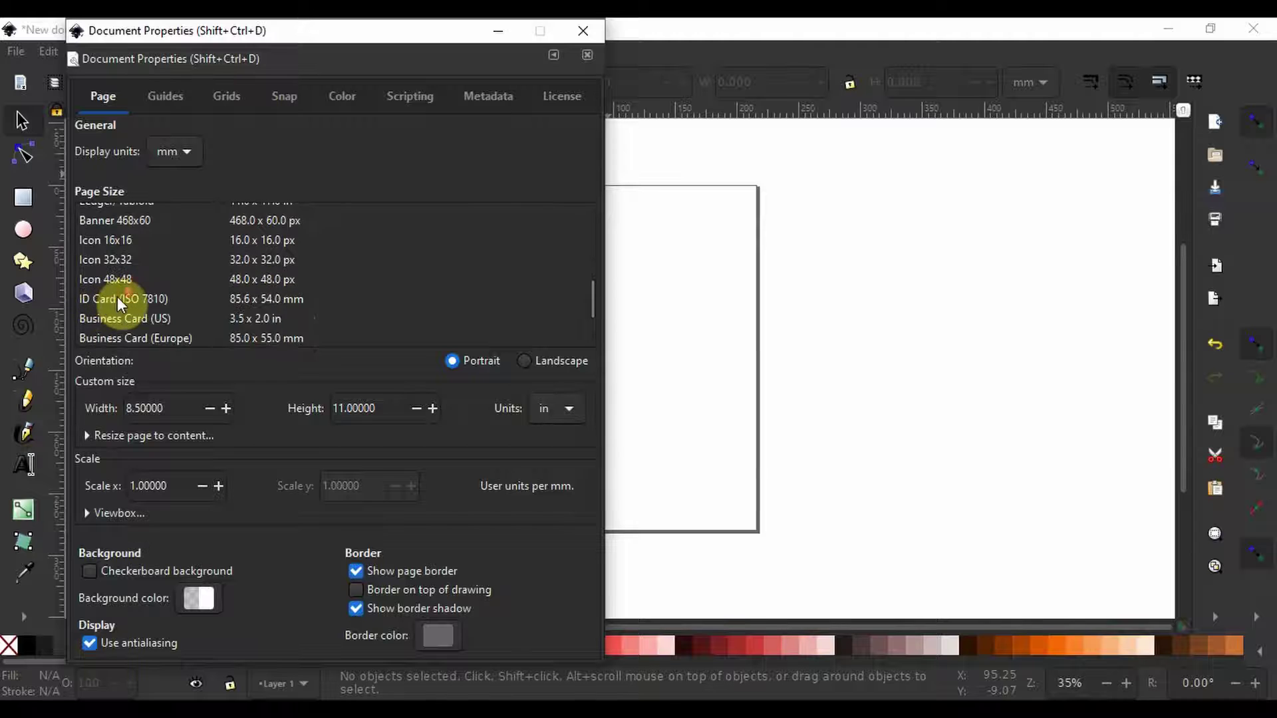
pyautogui.scroll(-1, 117, 297)
pyautogui.click(133, 277)
pyautogui.click(135, 287)
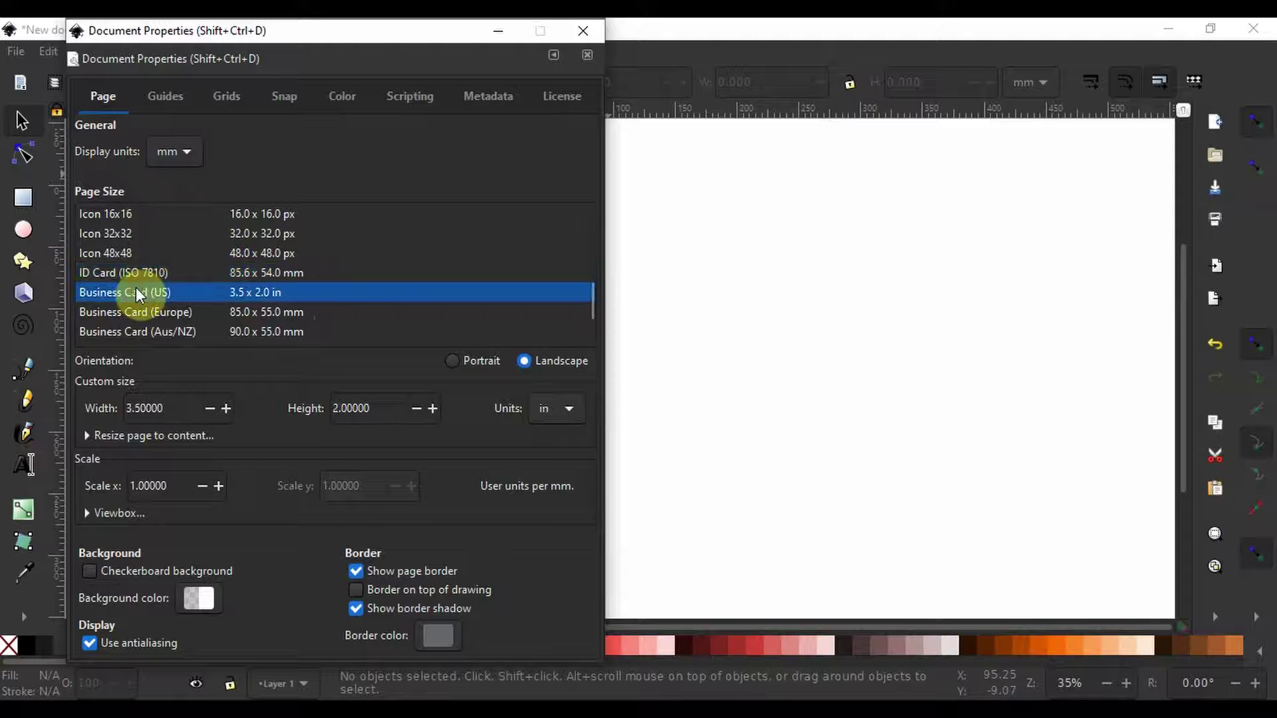
pyautogui.scroll(4, 137, 288)
pyautogui.scroll(10, 137, 287)
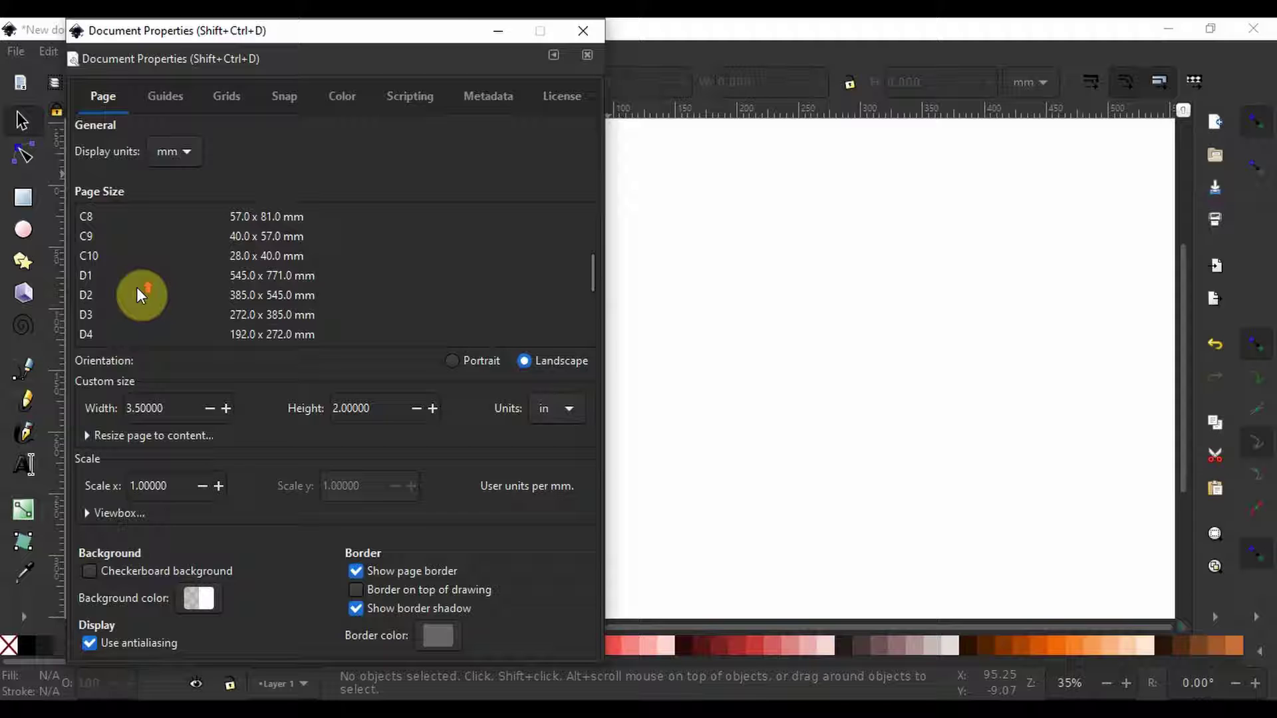
pyautogui.scroll(5, 137, 286)
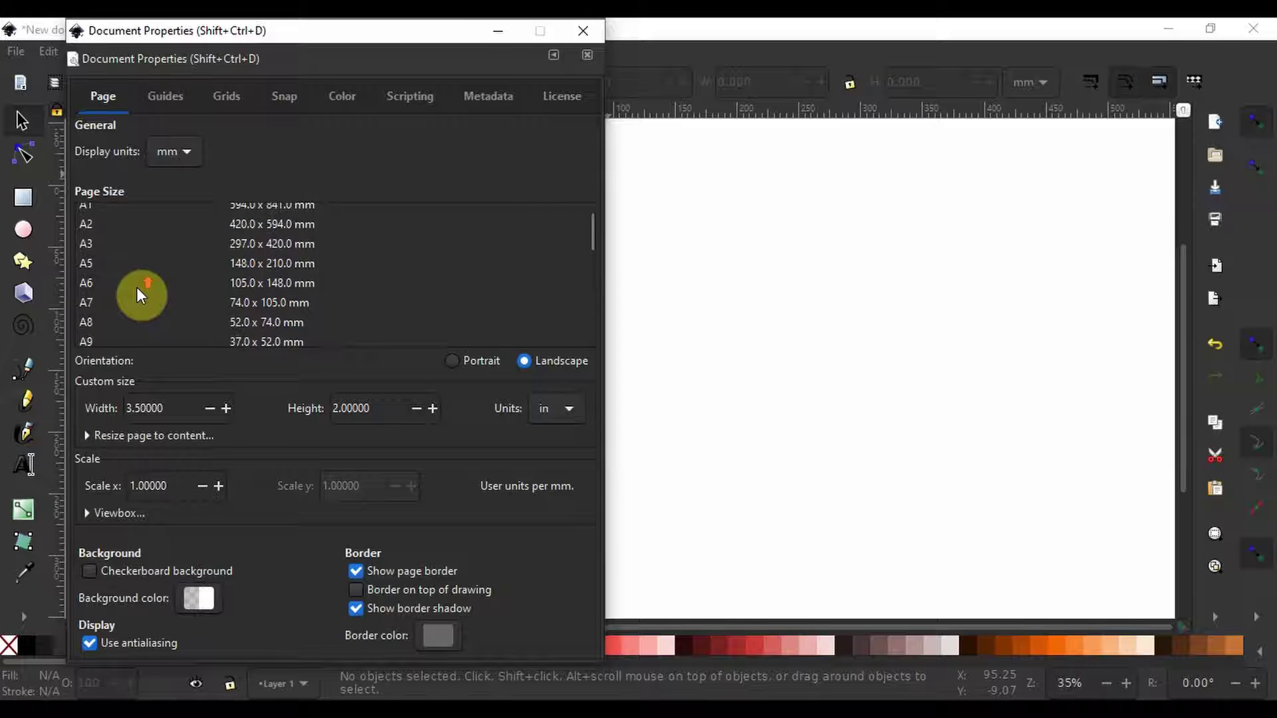
pyautogui.click(142, 212)
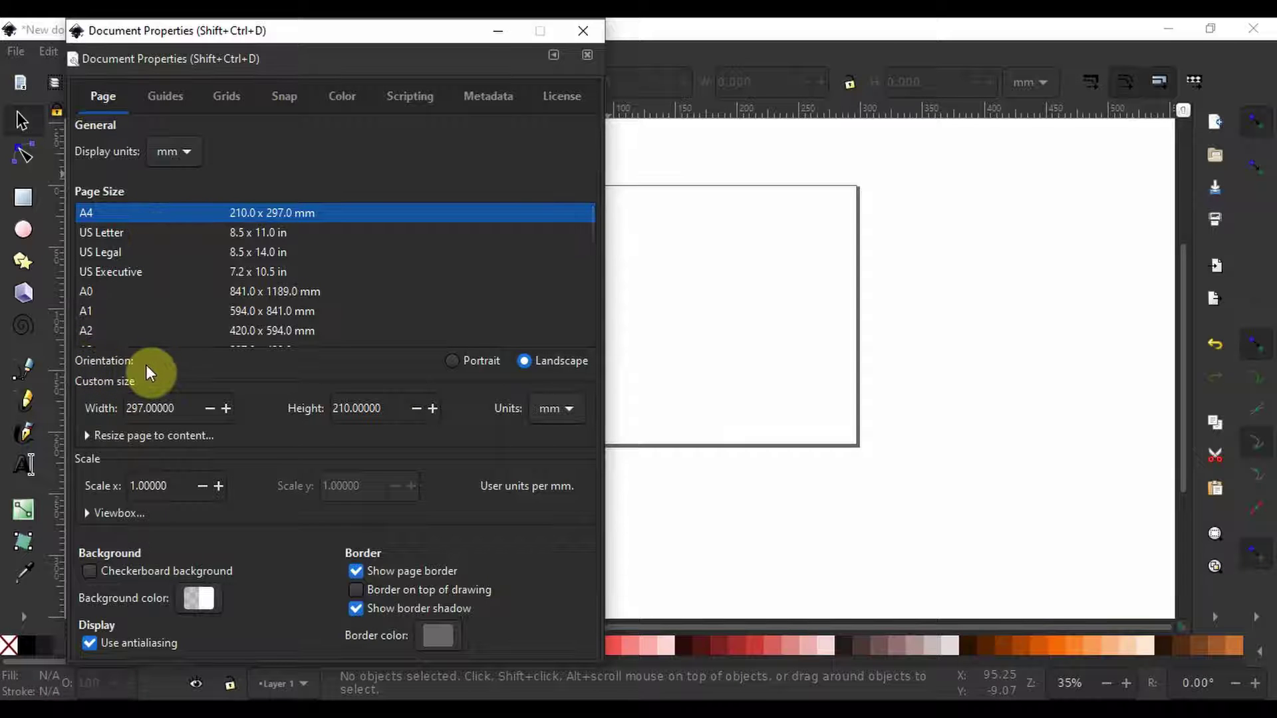
pyautogui.click(453, 361)
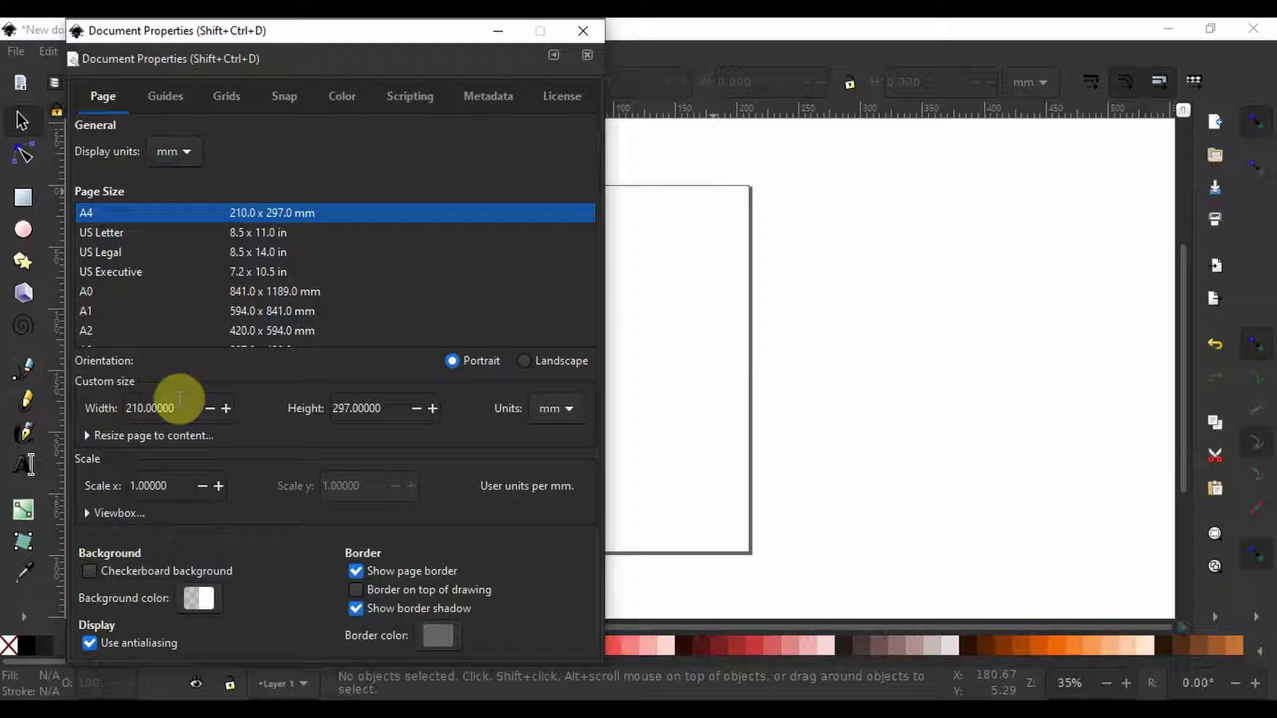
# - Change the page width to 200 mm, restore it to 210 mm, and close Document Properties
pyautogui.moveTo(179, 399); pyautogui.dragTo(107, 403)
pyautogui.write('200')
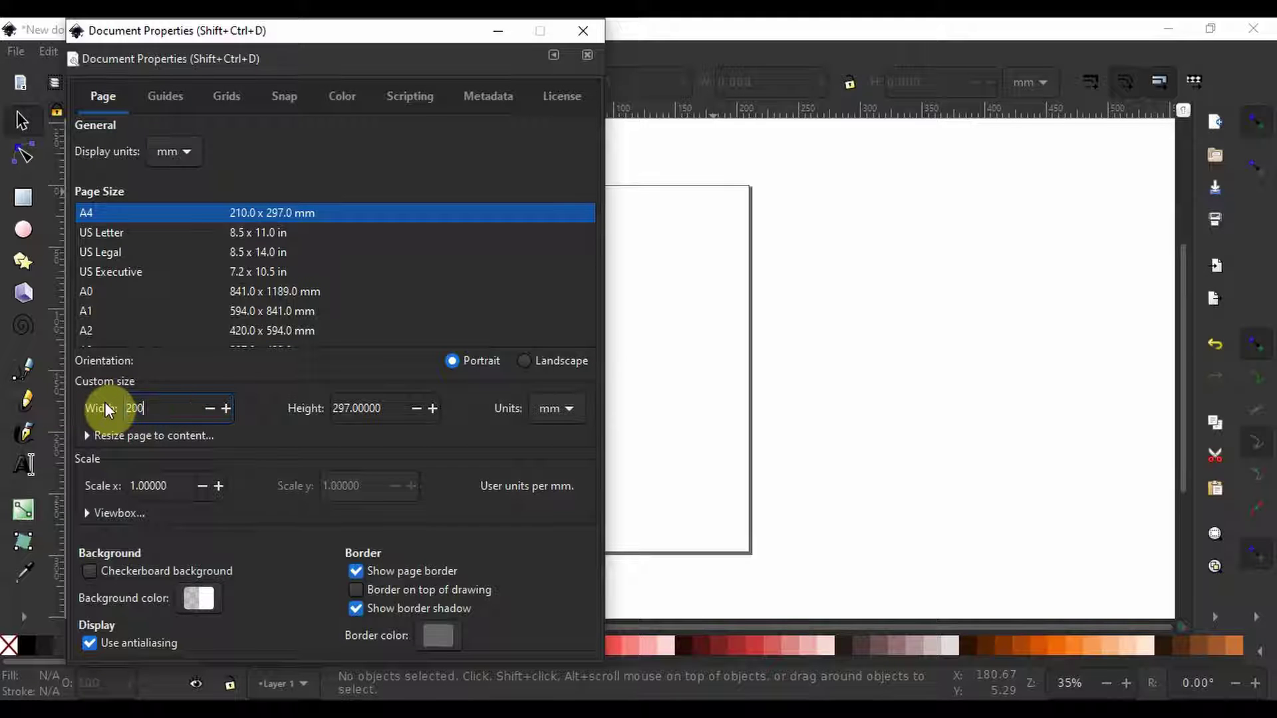
pyautogui.press('Return')
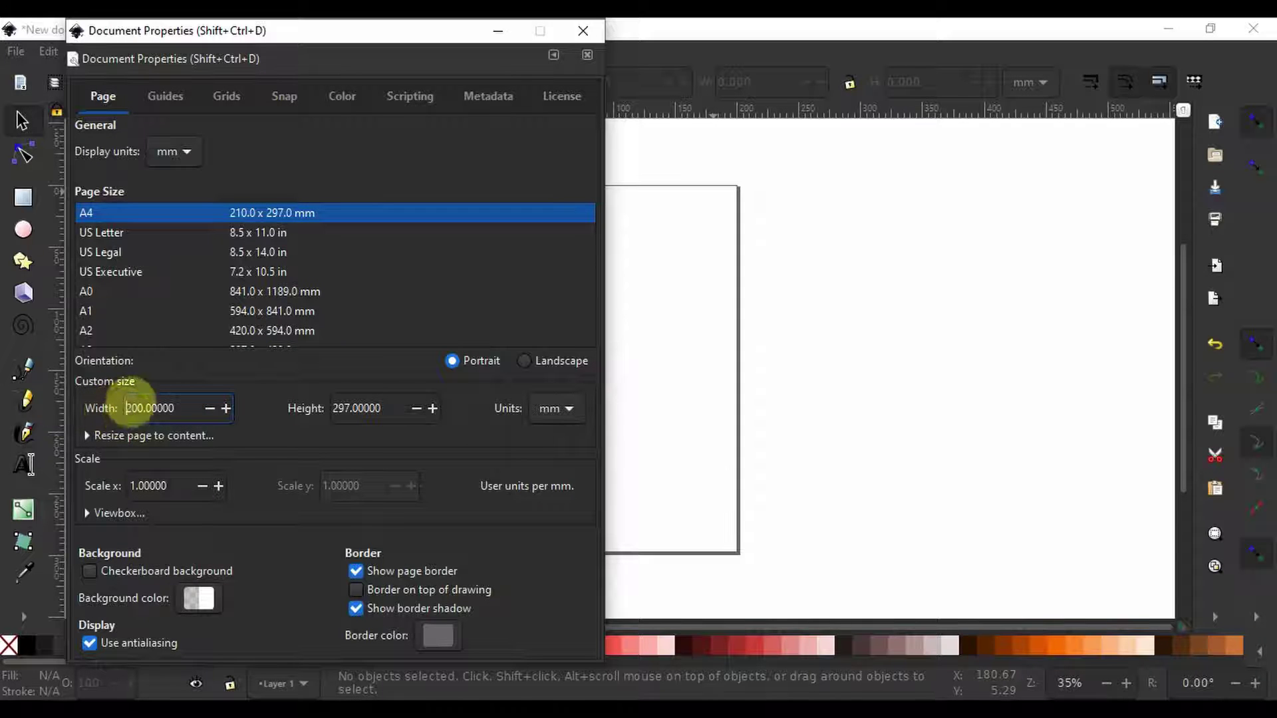
pyautogui.moveTo(177, 407); pyautogui.dragTo(125, 408)
pyautogui.write('2')
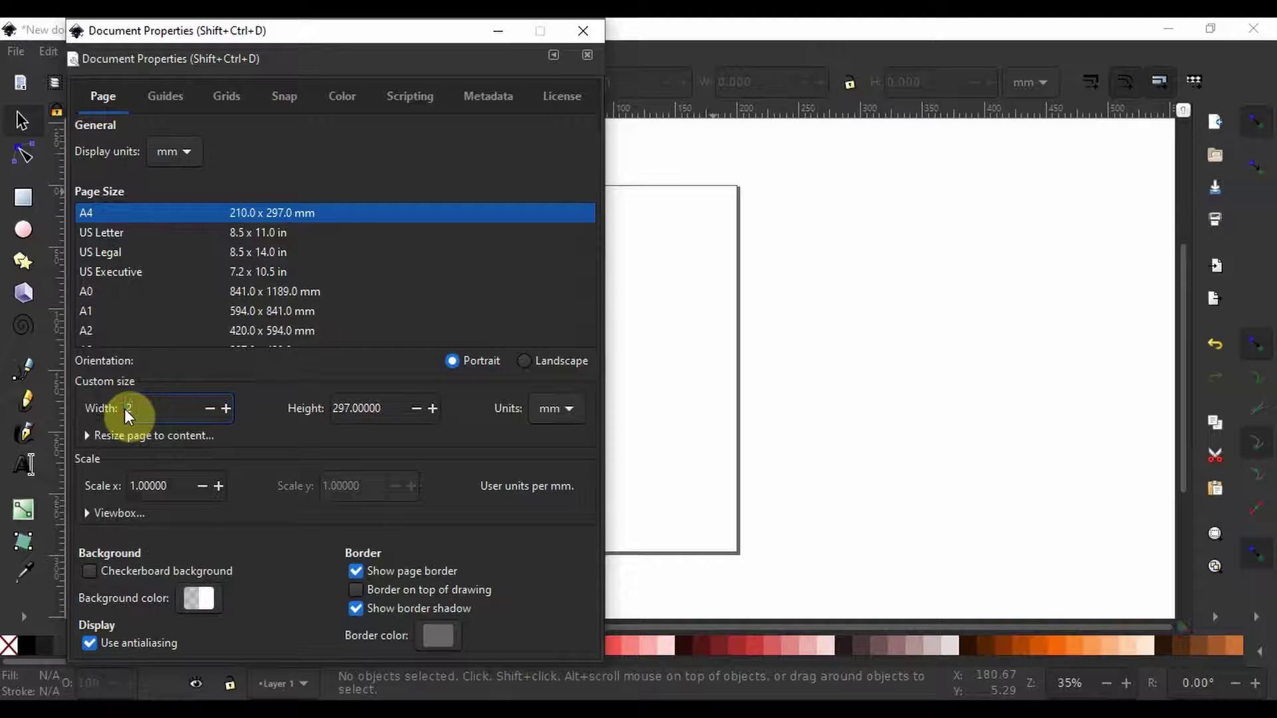
pyautogui.write('10')
pyautogui.press('Return')
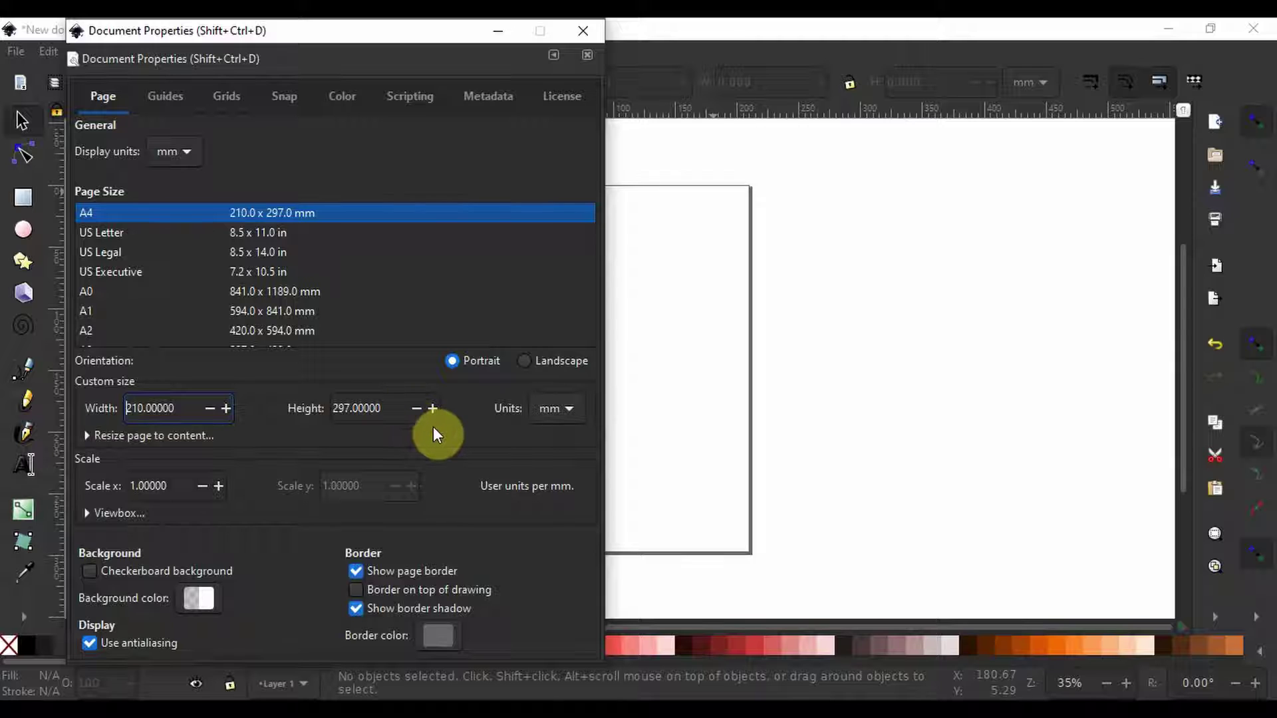
pyautogui.hotkey('ctrl', 'shift', 'd')
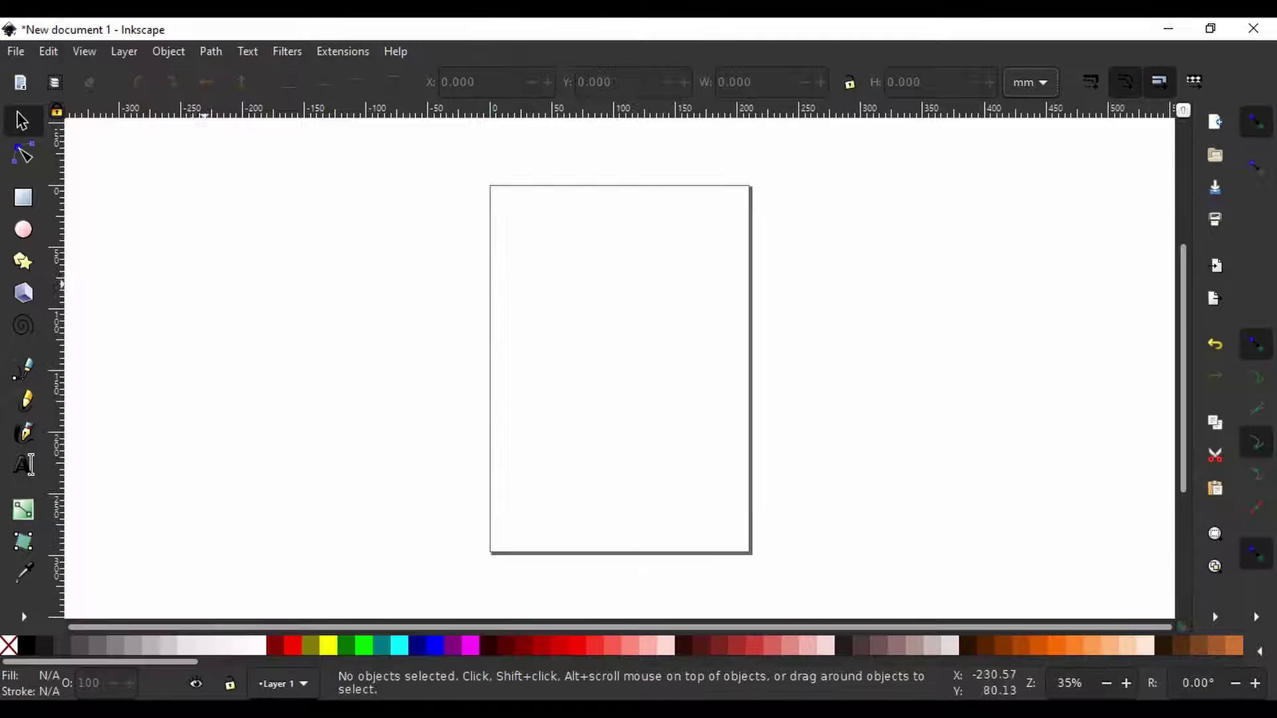
# - Open the document properties practice SVG file and maximize its window
pyautogui.click(15, 51)
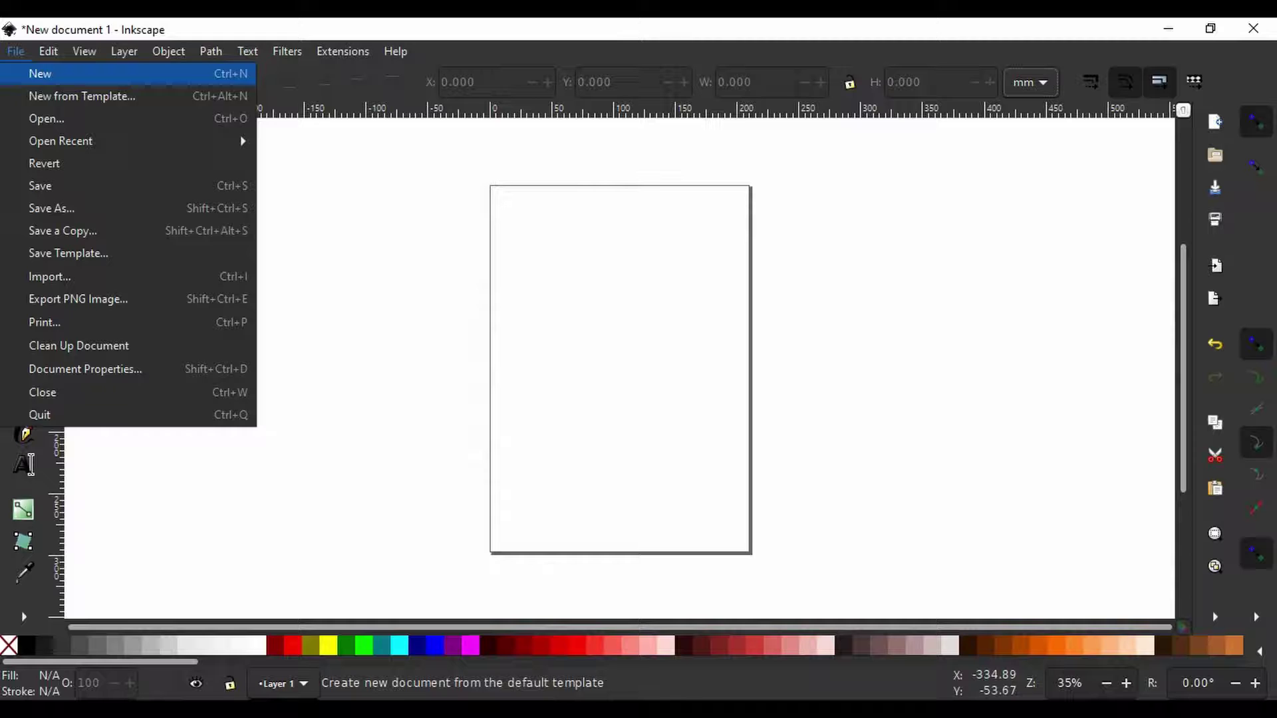
pyautogui.click(26, 117)
pyautogui.click(226, 133)
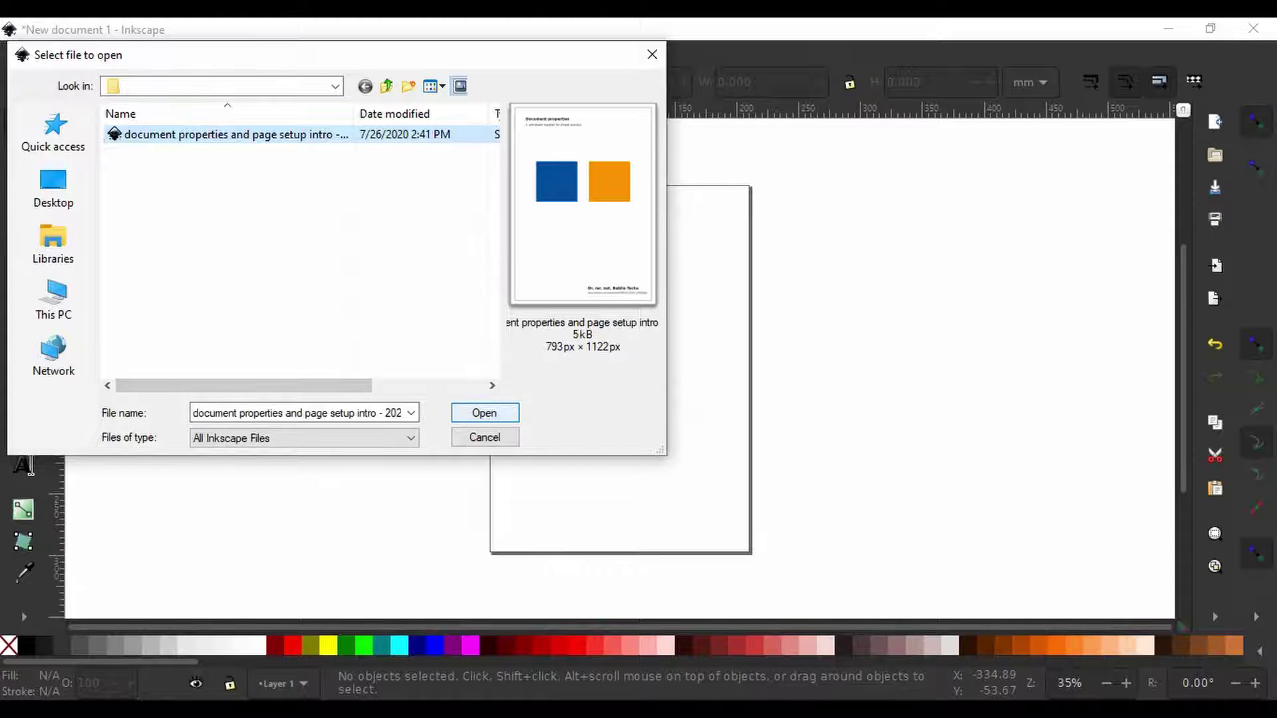
pyautogui.press('Return')
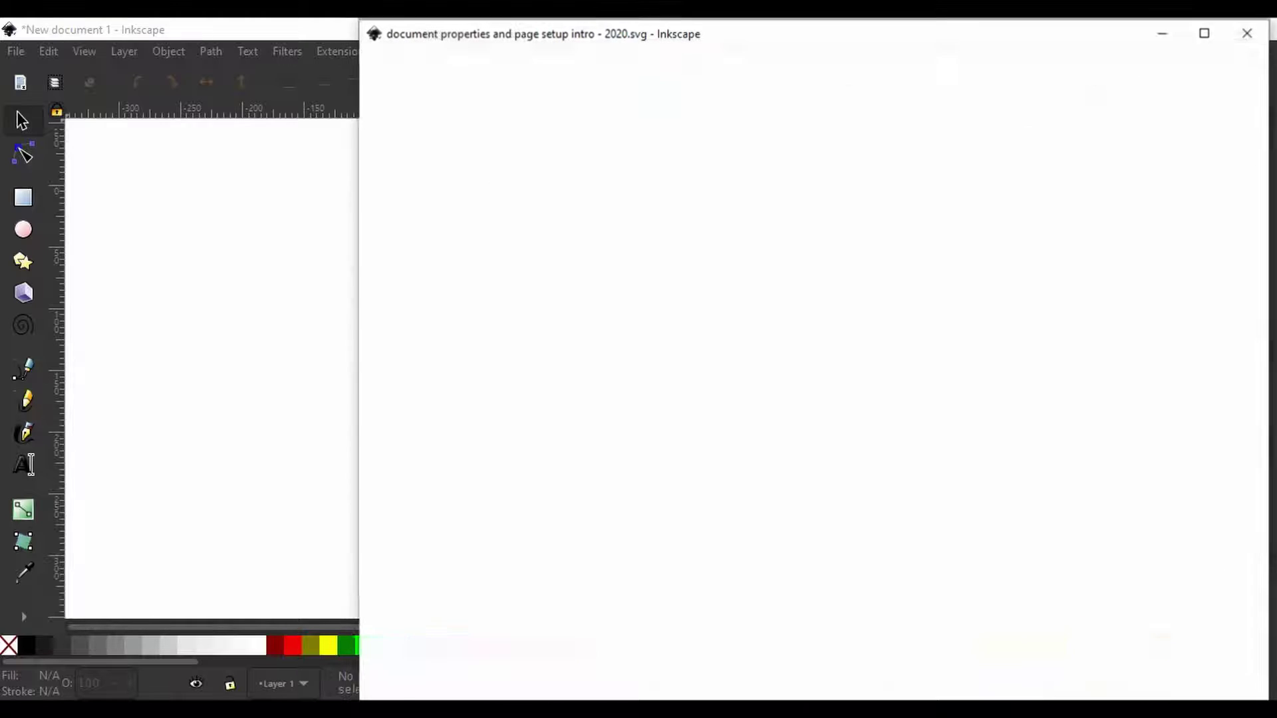
pyautogui.click(1207, 30)
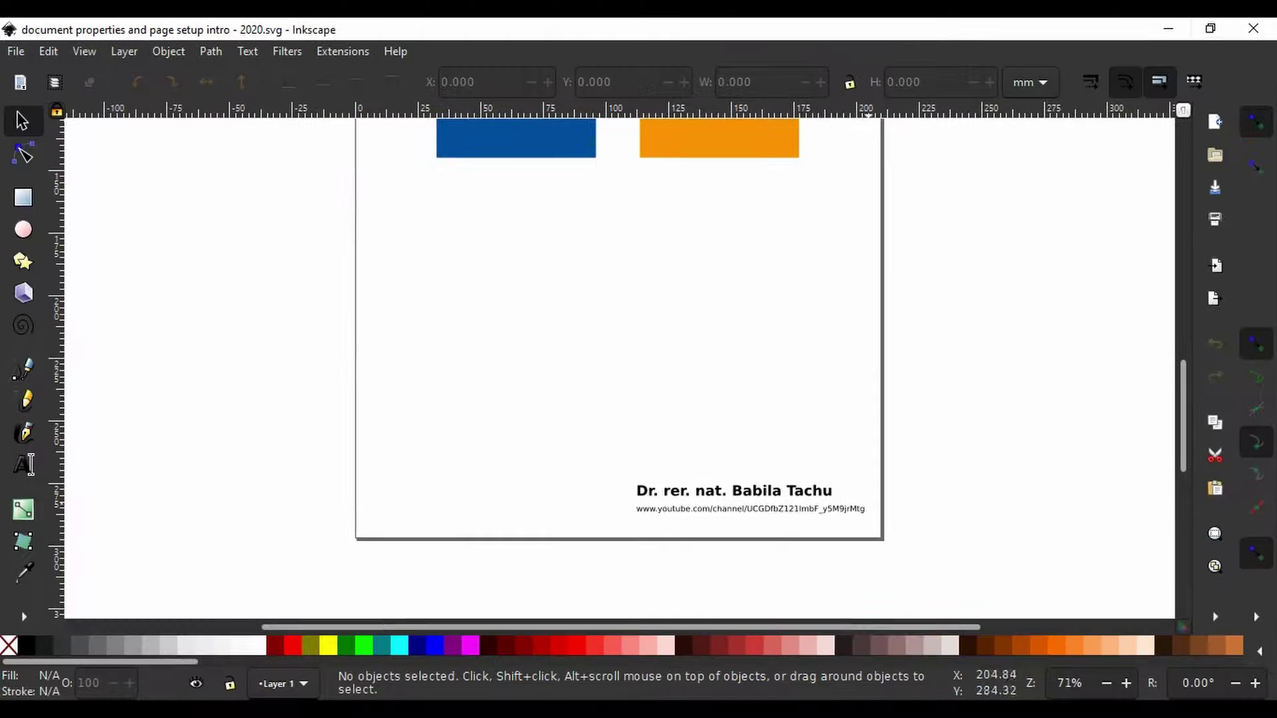
# - Select both the blue and orange squares and open Document Properties
pyautogui.scroll(10, 619, 366)
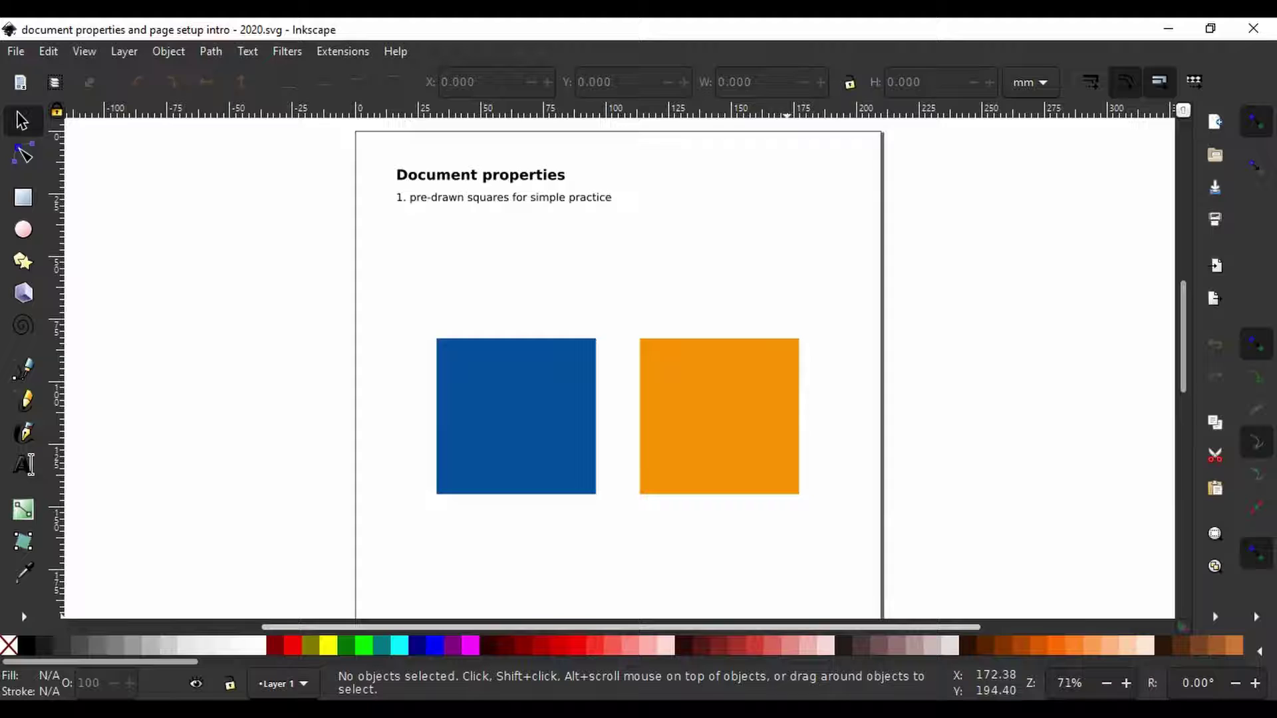
pyautogui.hscroll(-10, 619, 366)
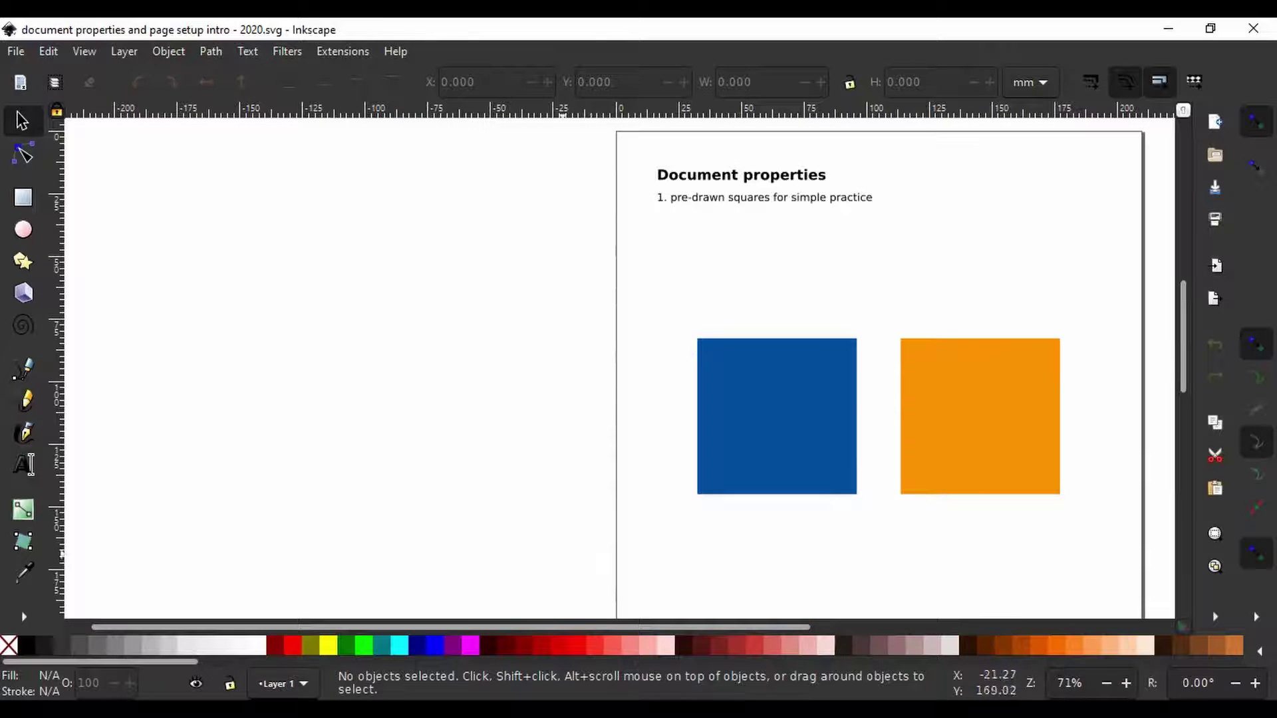
pyautogui.moveTo(630, 297); pyautogui.dragTo(1065, 530)
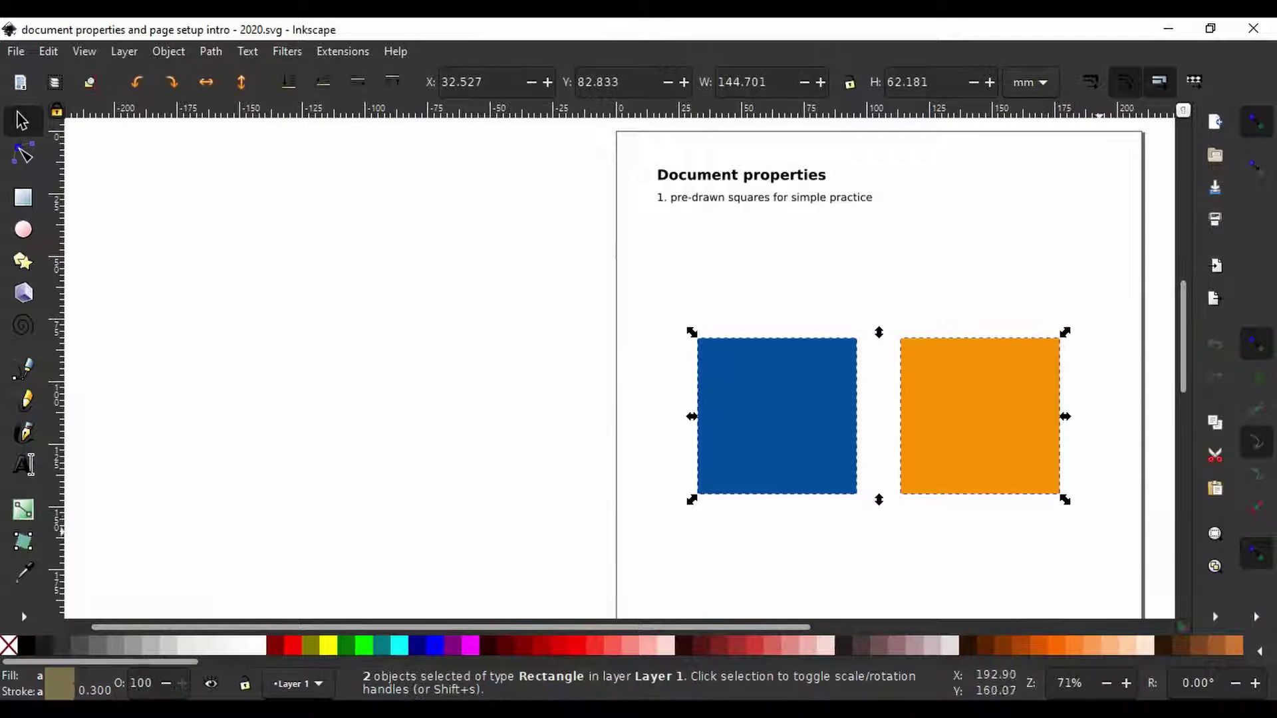
pyautogui.click(15, 51)
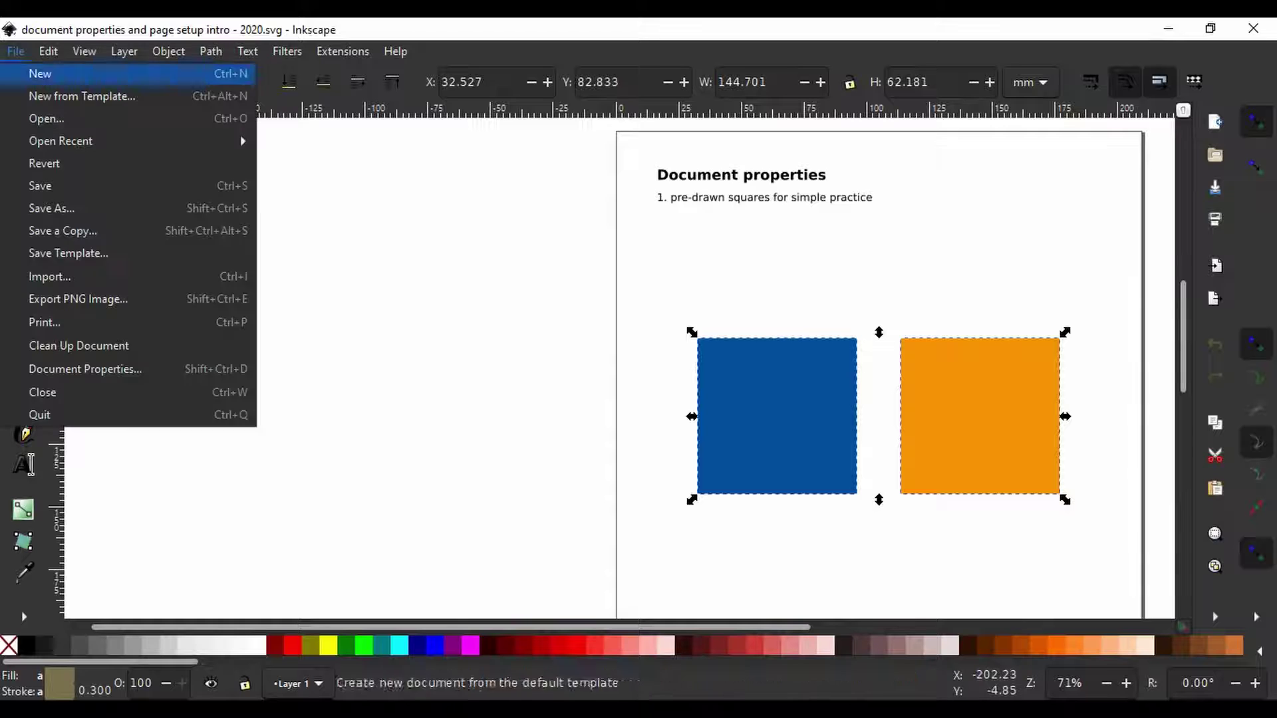
pyautogui.click(73, 369)
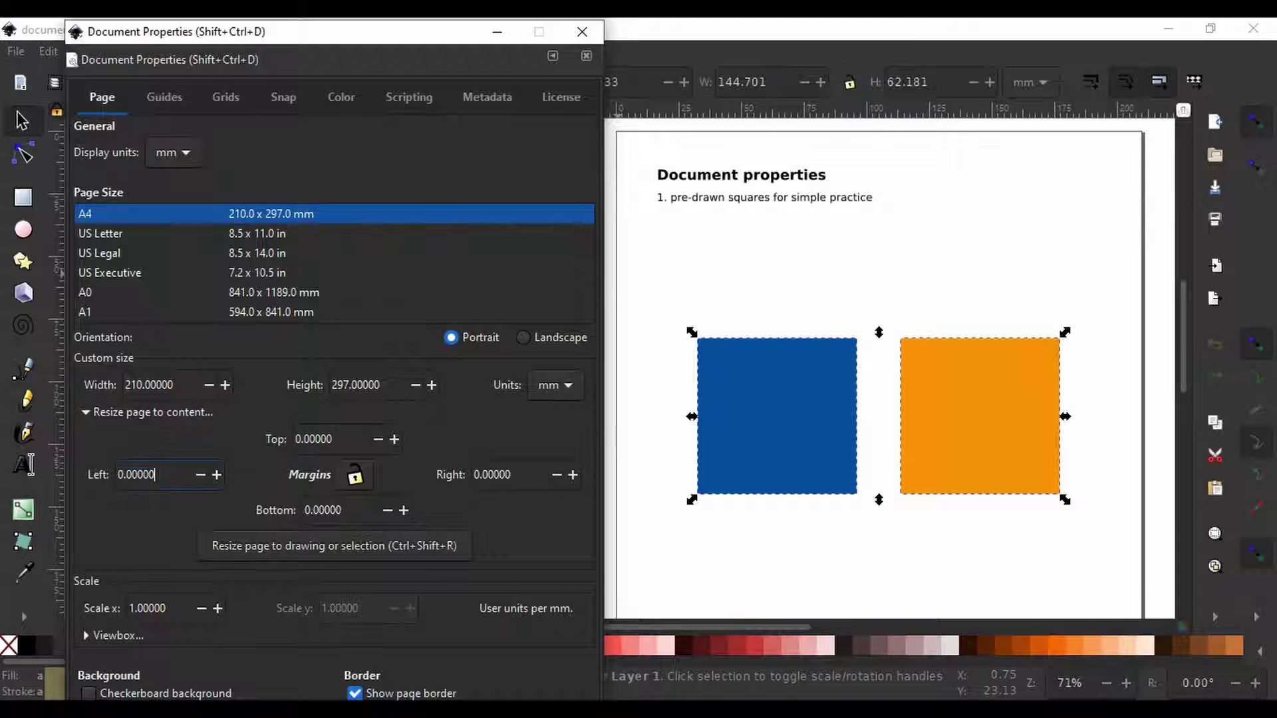
# - Set all four page margins to 5 mm and resize the page to the drawing
pyautogui.tripleClick(137, 474)
pyautogui.write('5')
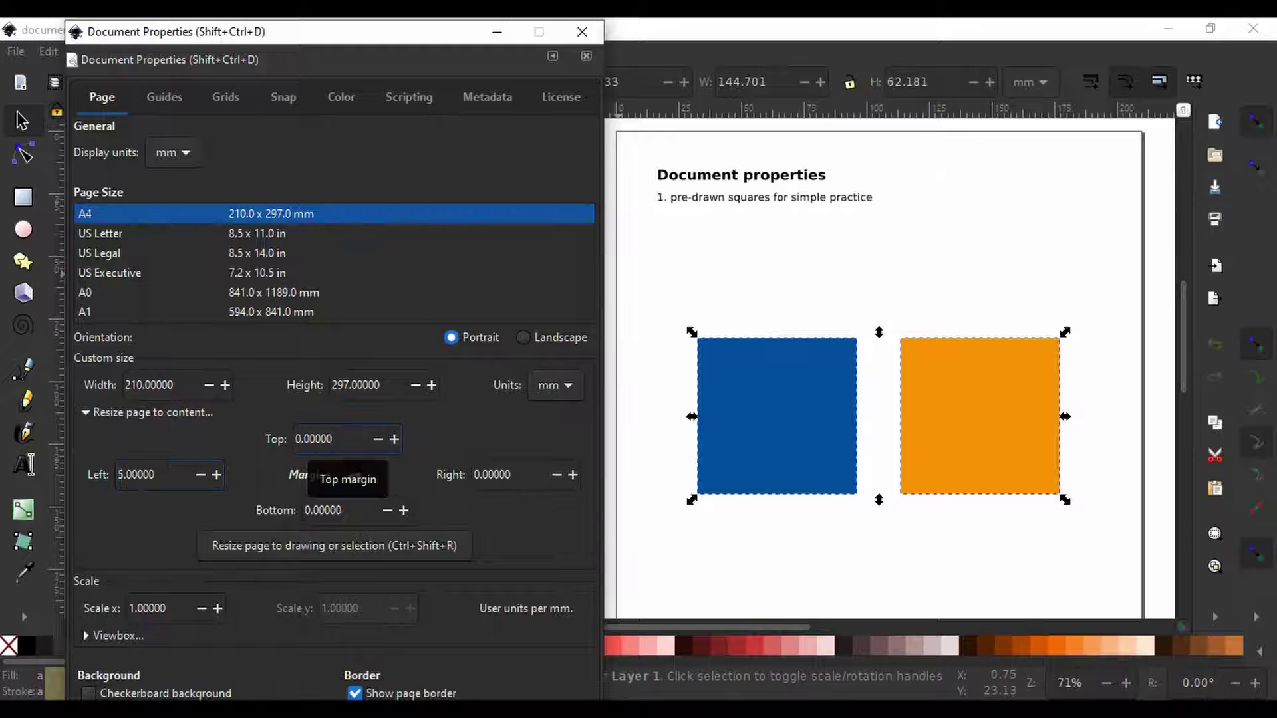
pyautogui.tripleClick(313, 439)
pyautogui.write('5')
pyautogui.tripleClick(492, 474)
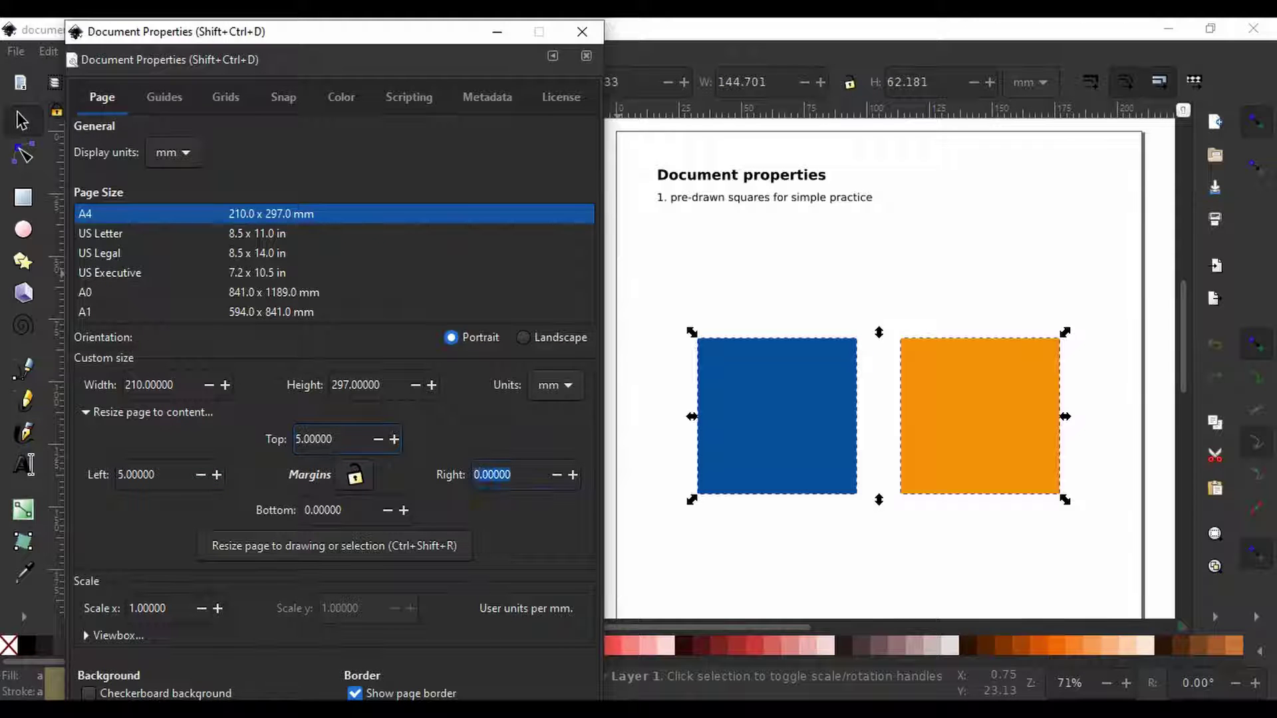
pyautogui.write('5')
pyautogui.tripleClick(322, 510)
pyautogui.write('5')
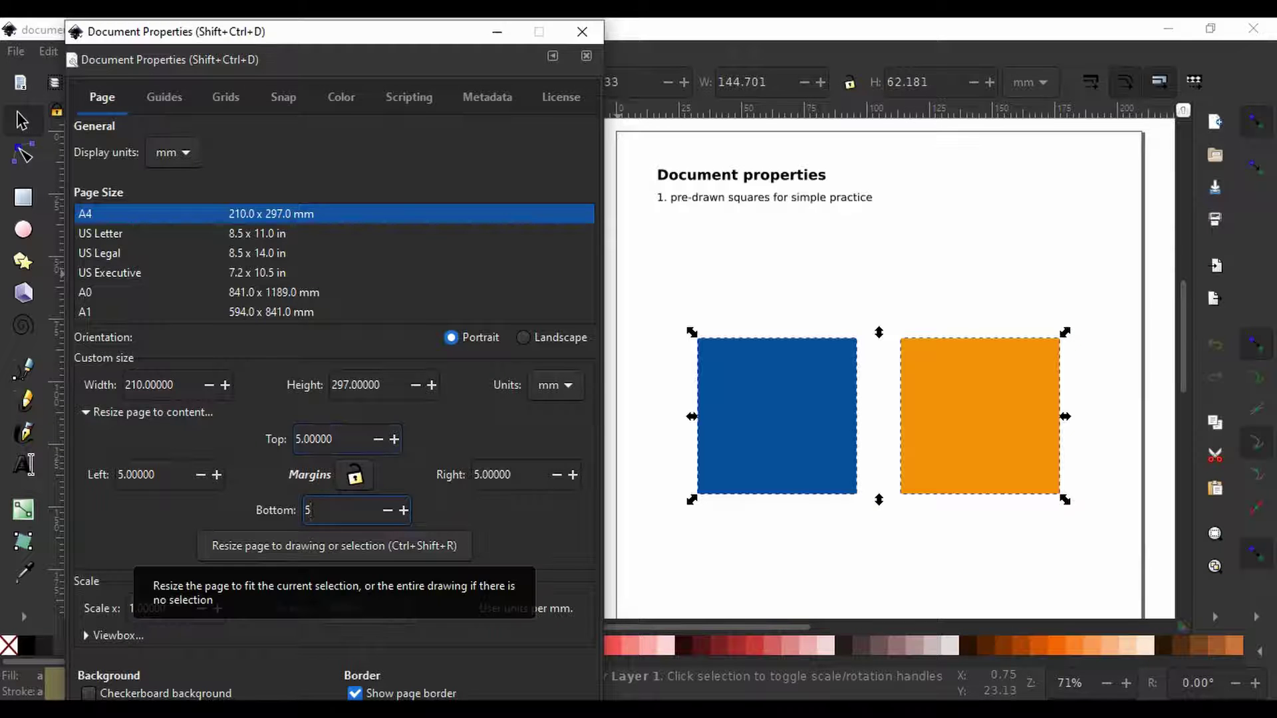
pyautogui.click(334, 545)
pyautogui.click(334, 545)
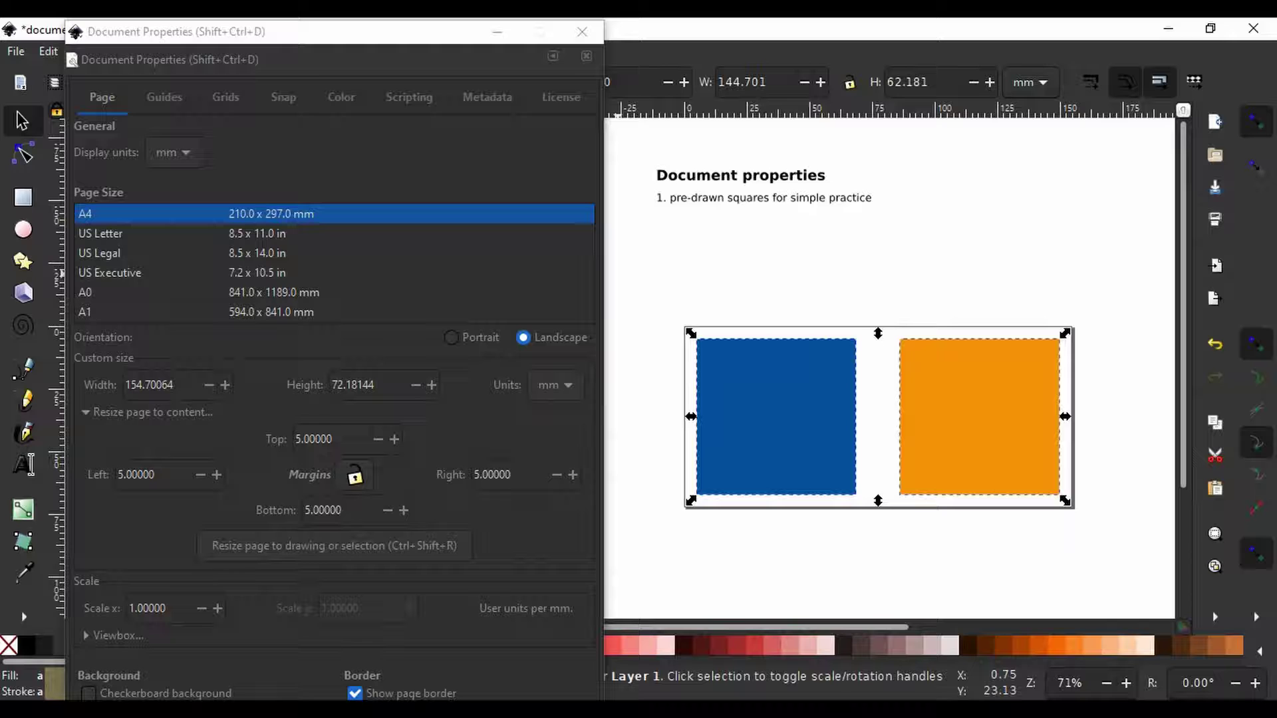
# - Change the left margin to 20 mm and right to 6 mm, then refit the page
pyautogui.click(153, 475)
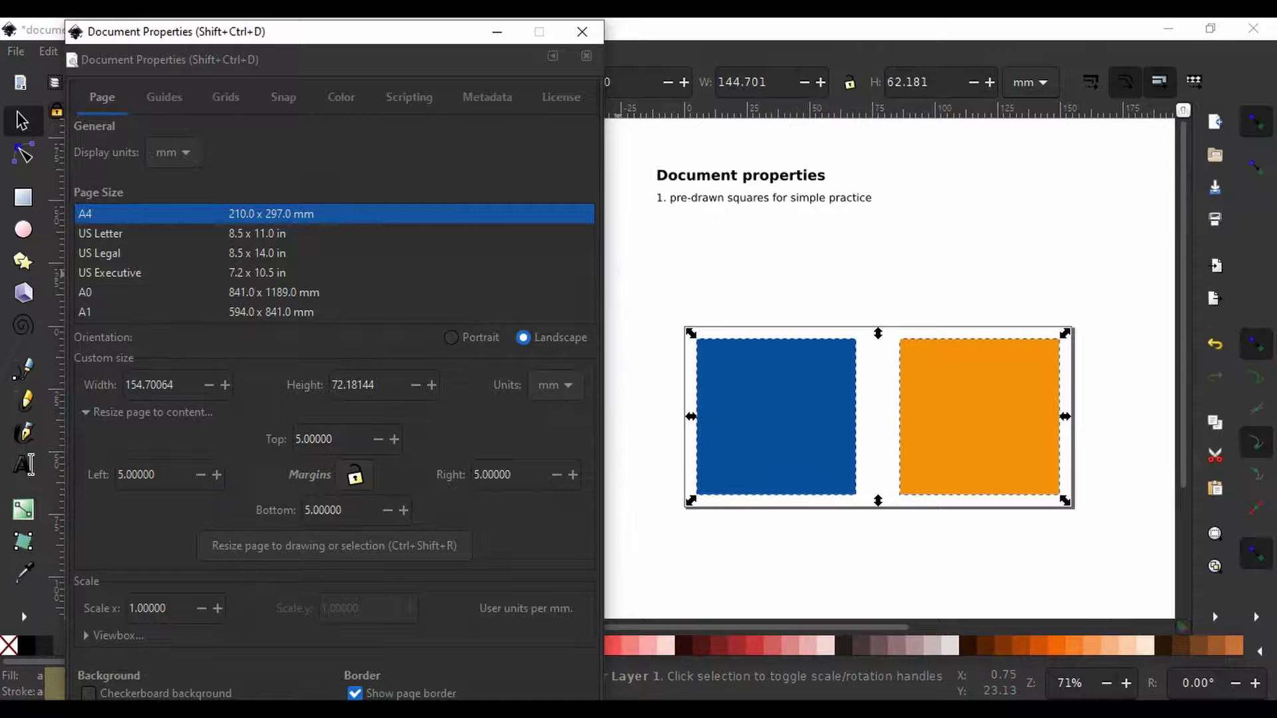
pyautogui.doubleClick(153, 474)
pyautogui.press('BackSpace')
pyautogui.write('20')
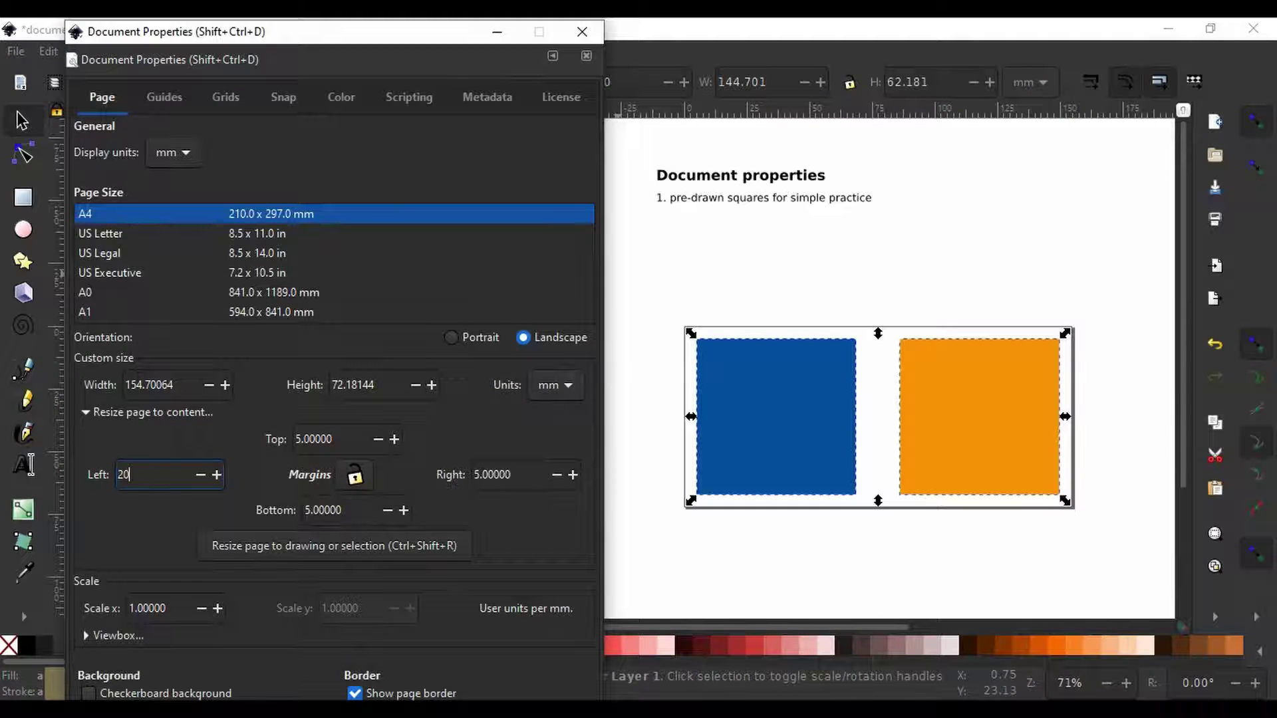
pyautogui.click(492, 474)
pyautogui.doubleClick(492, 474)
pyautogui.write('6')
pyautogui.press('Return')
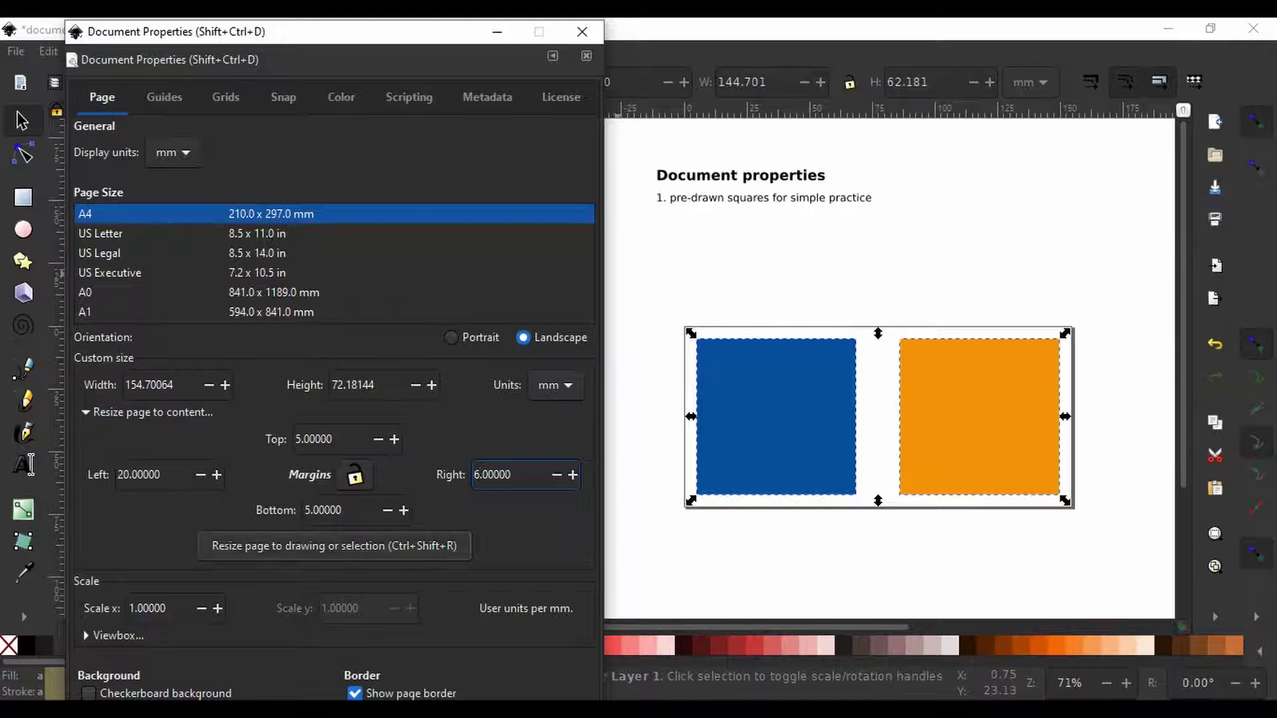
pyautogui.click(334, 545)
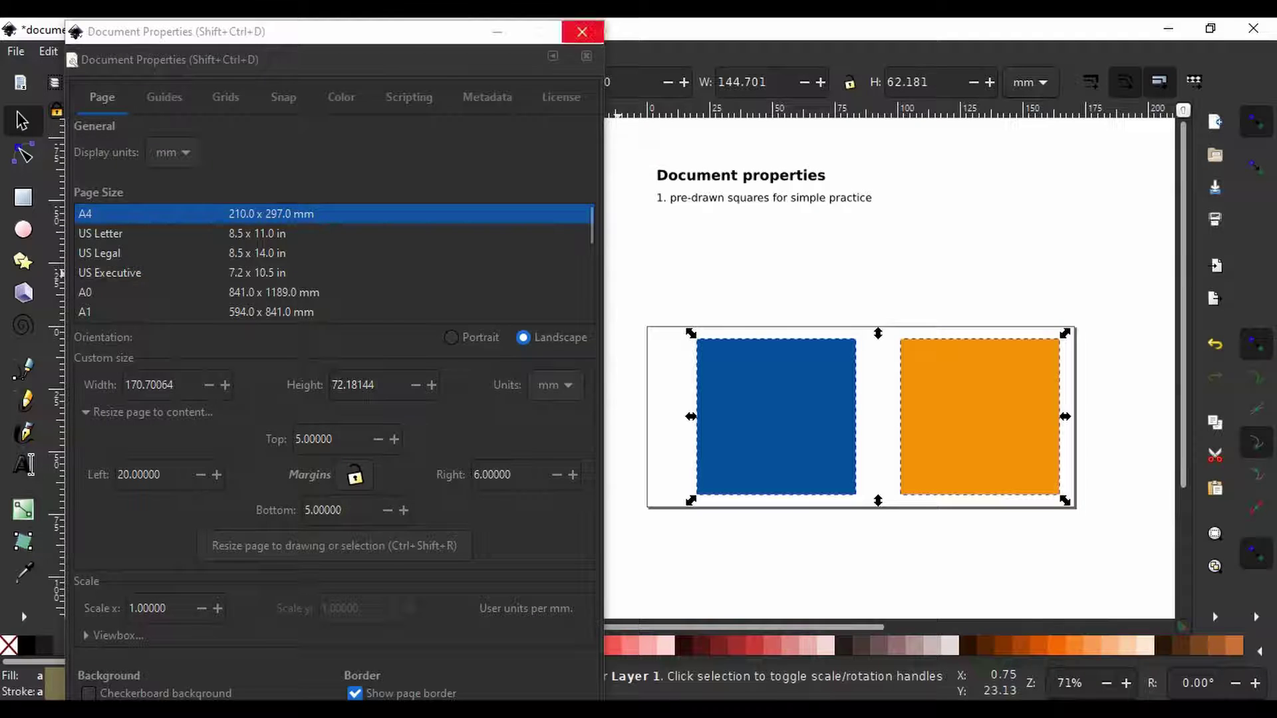
# - Close Document Properties, deselect the squares, undo the resize back to A4, and reopen Document Properties
pyautogui.click(582, 31)
pyautogui.click(538, 280)
pyautogui.press('ctrl')
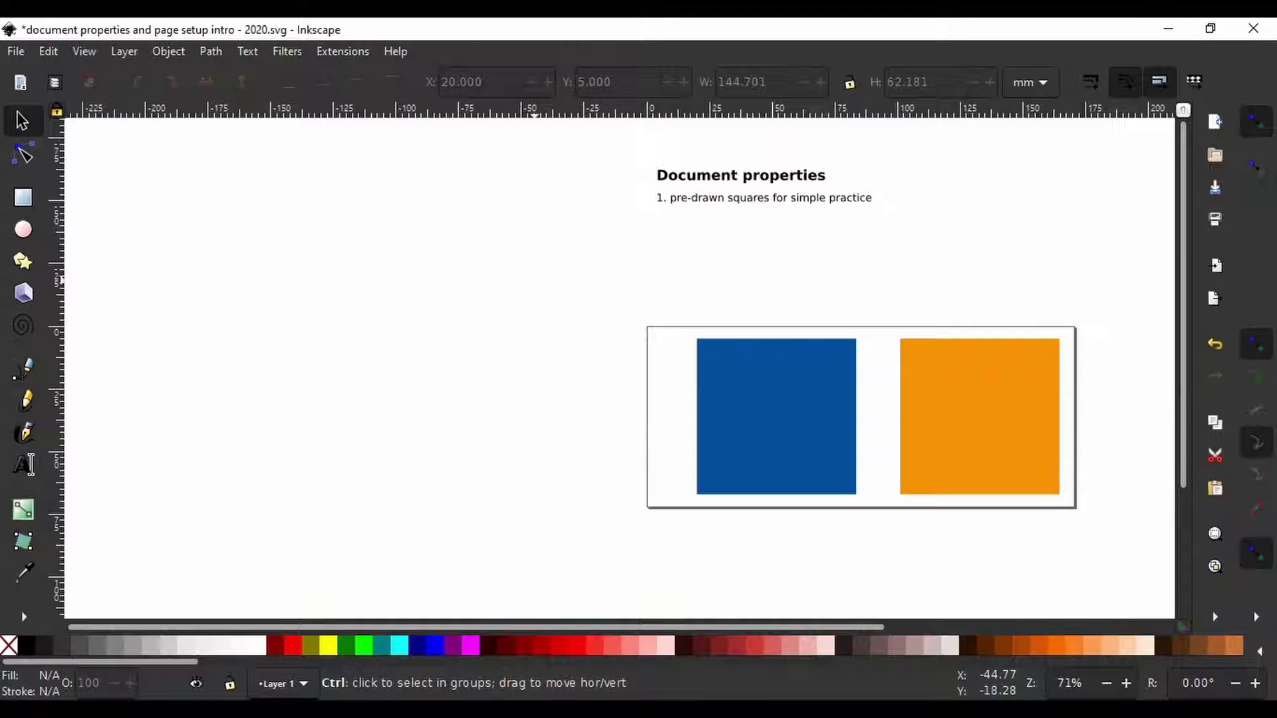
pyautogui.hotkey('ctrl', 'z')
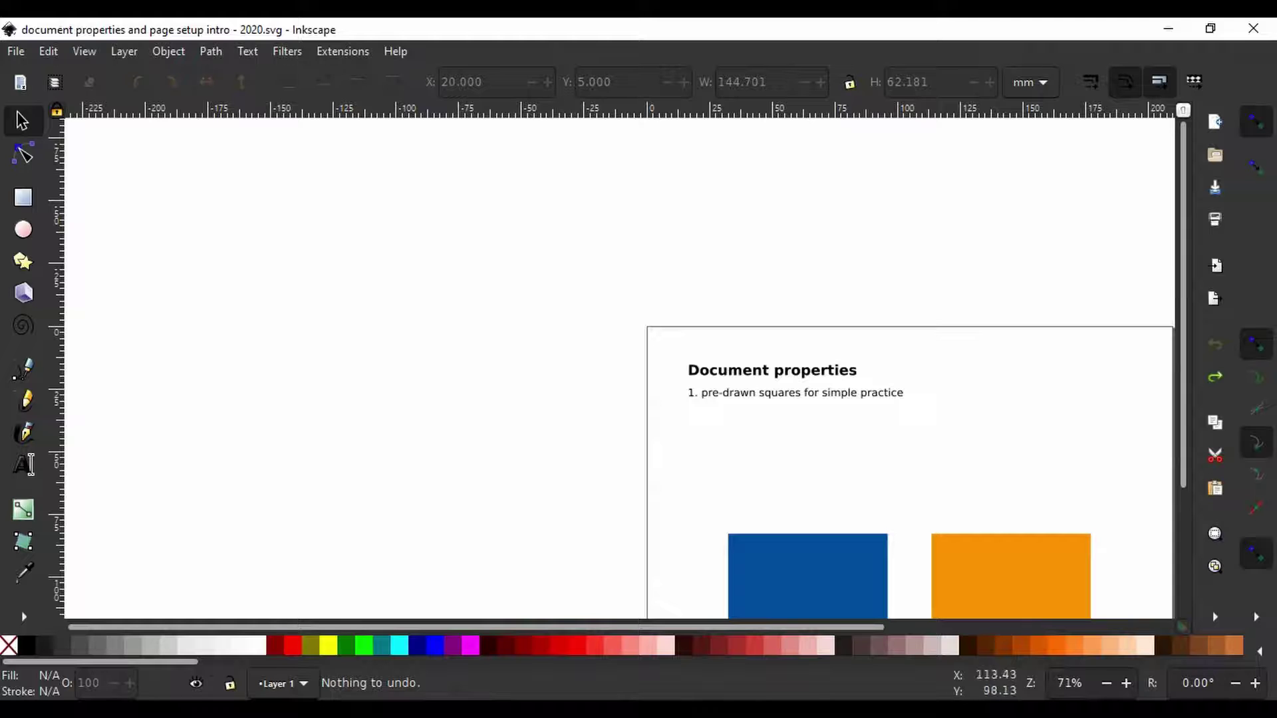
pyautogui.scroll(-6, 1183, 147)
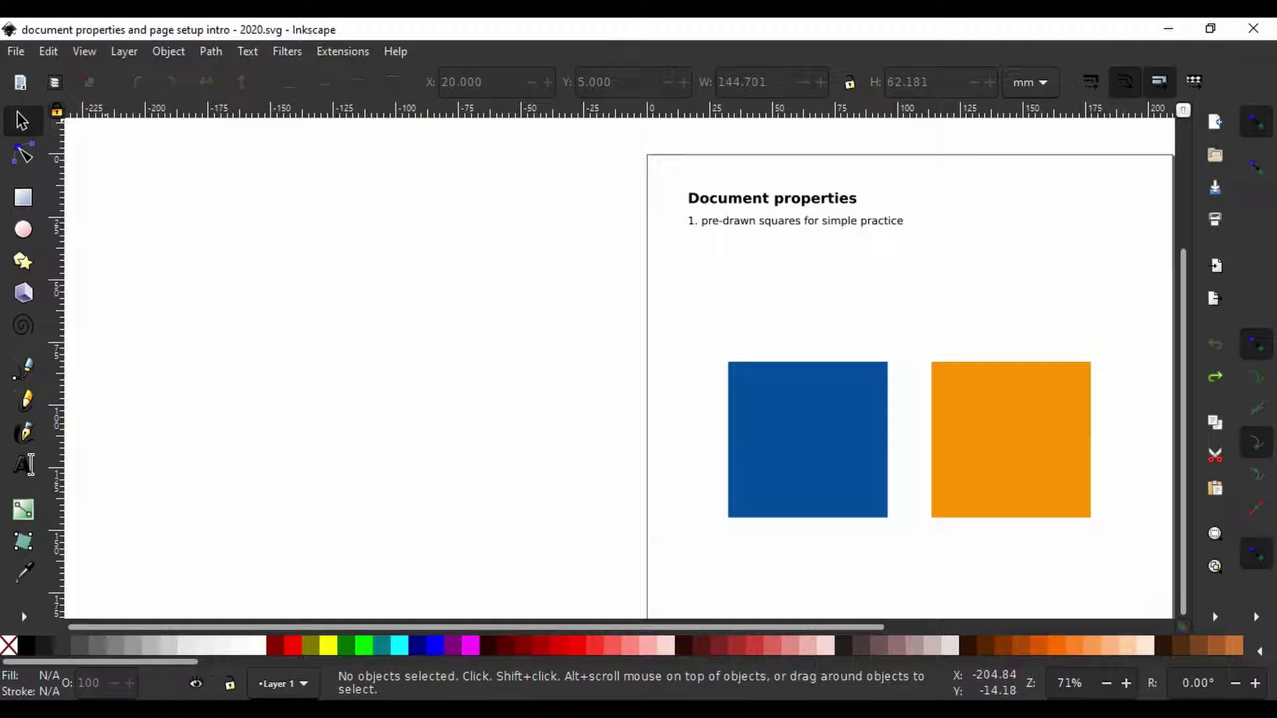
pyautogui.hotkey('alt', 'f')
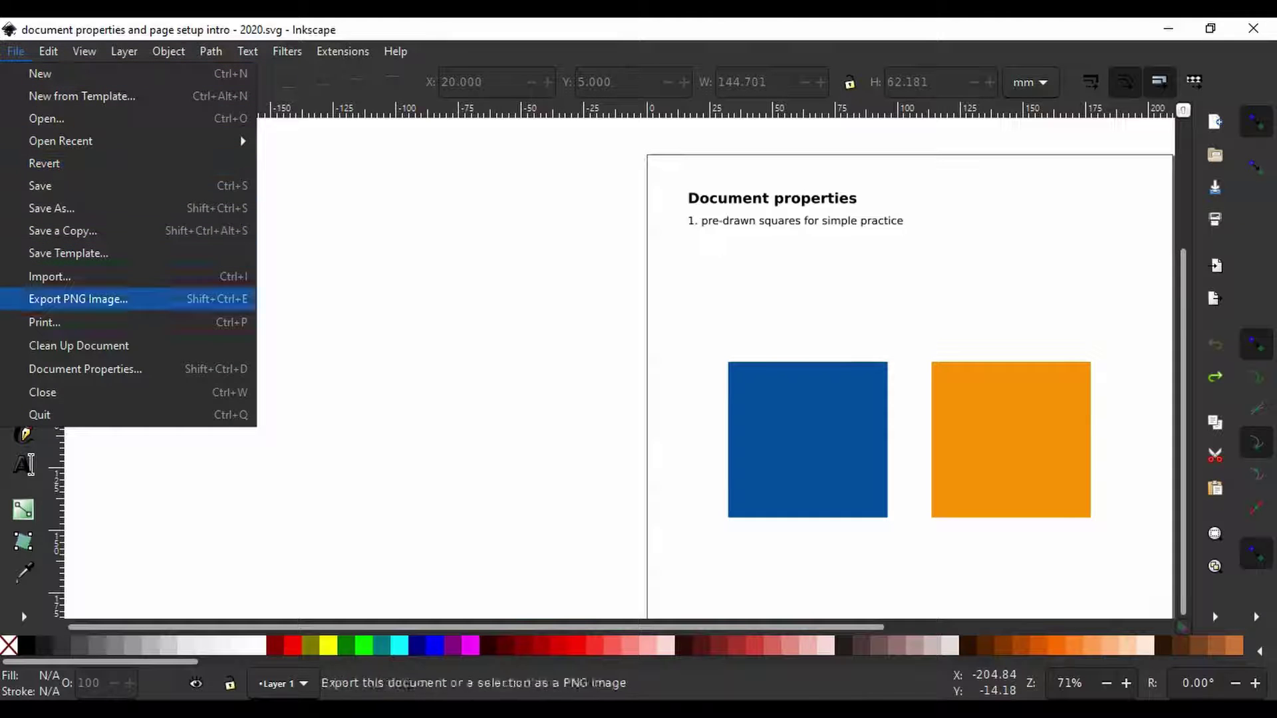
pyautogui.click(85, 368)
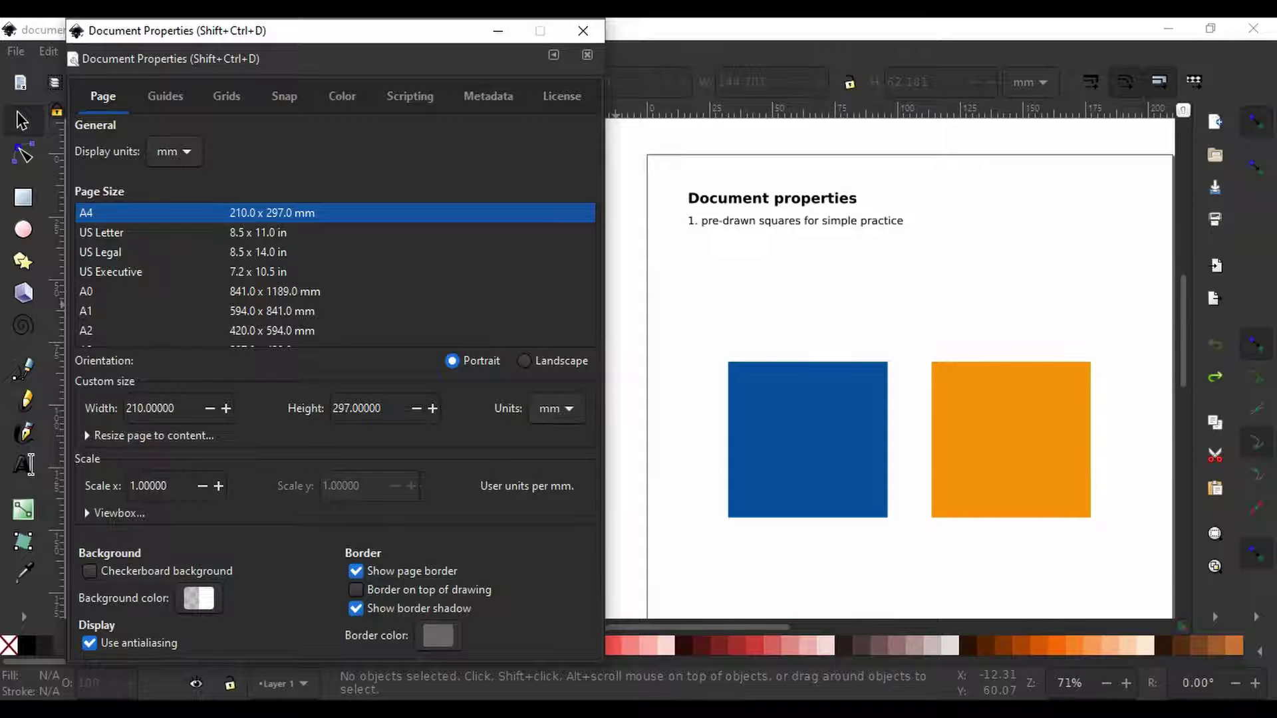
# - Expand and collapse the Viewbox settings, then open the page Background color picker
pyautogui.click(114, 513)
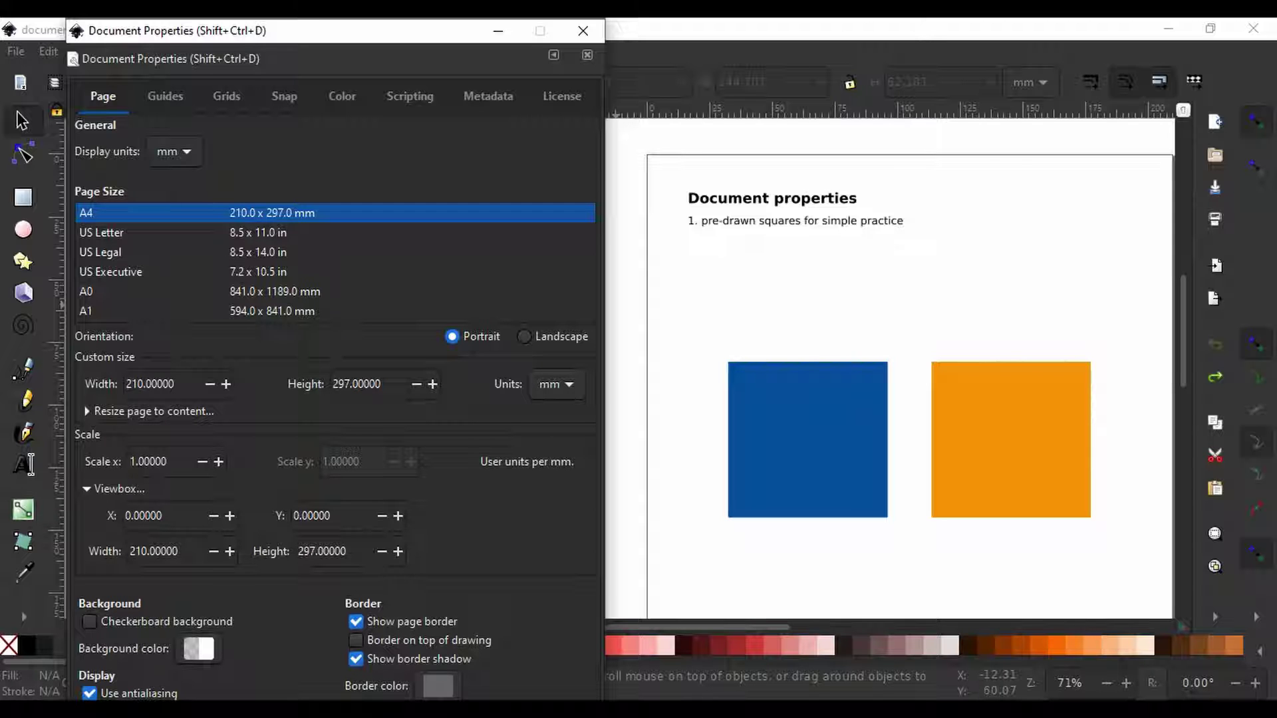
pyautogui.click(114, 488)
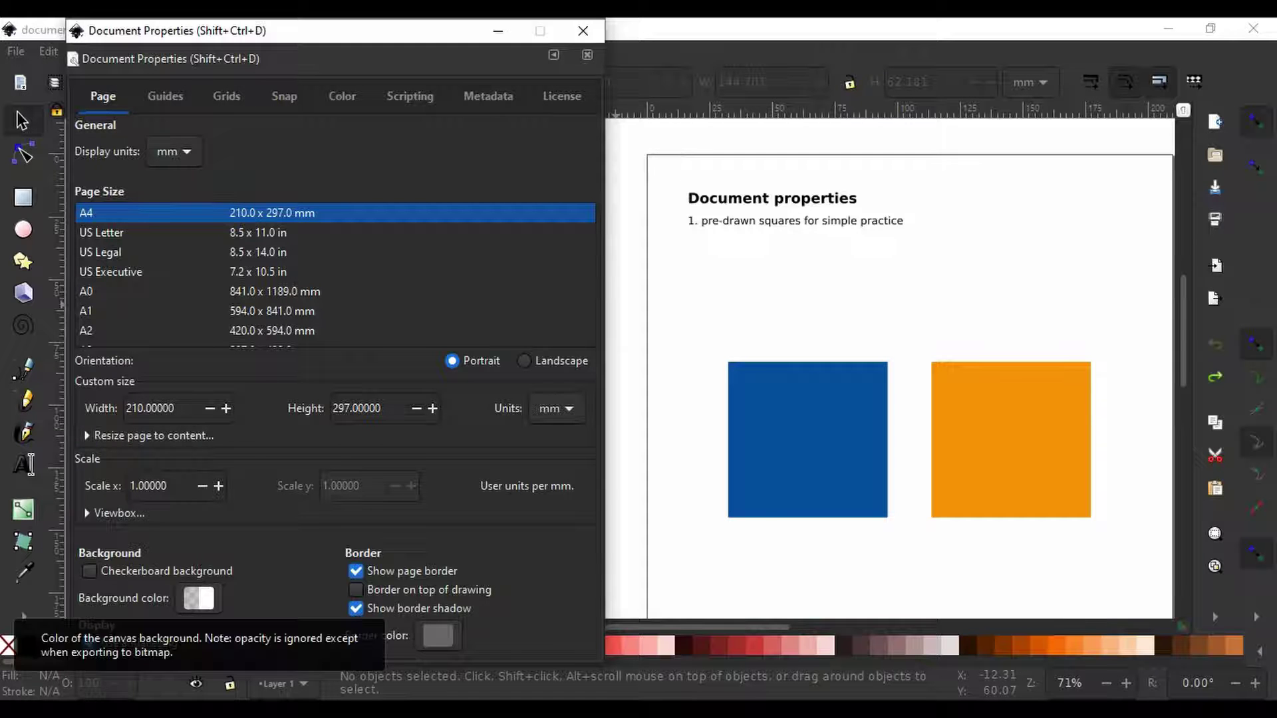
pyautogui.click(198, 598)
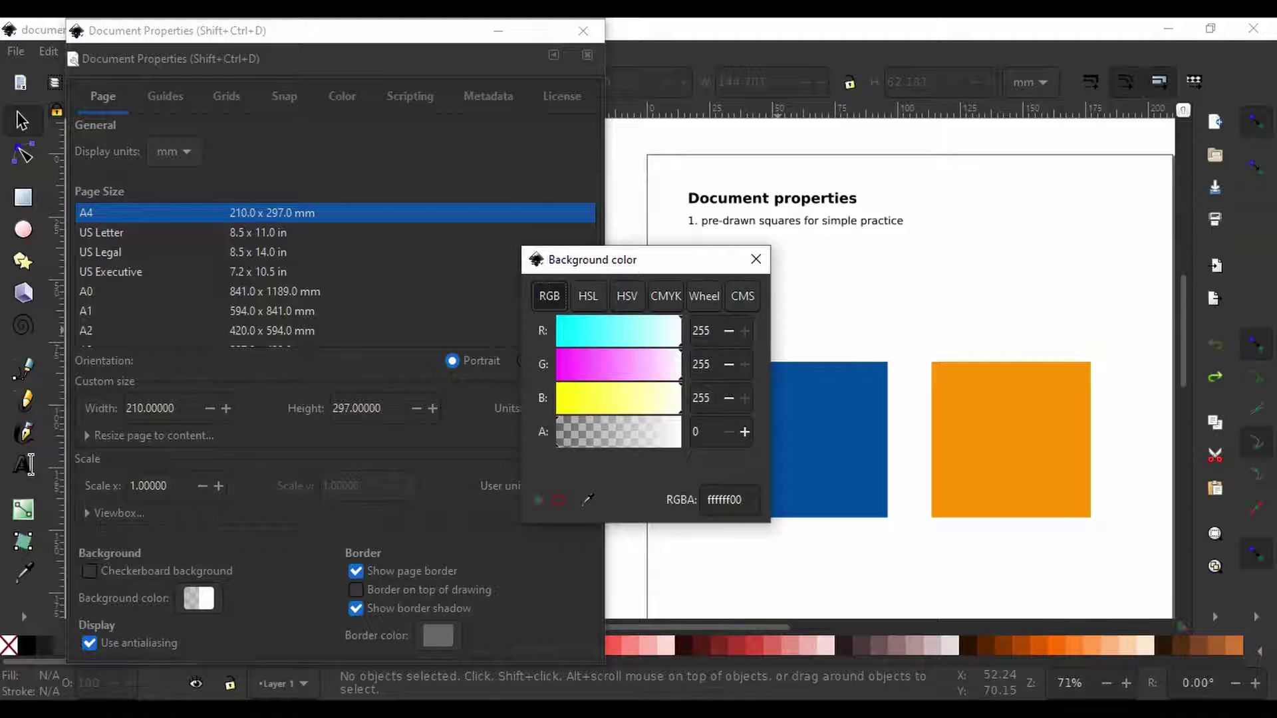
pyautogui.click(755, 259)
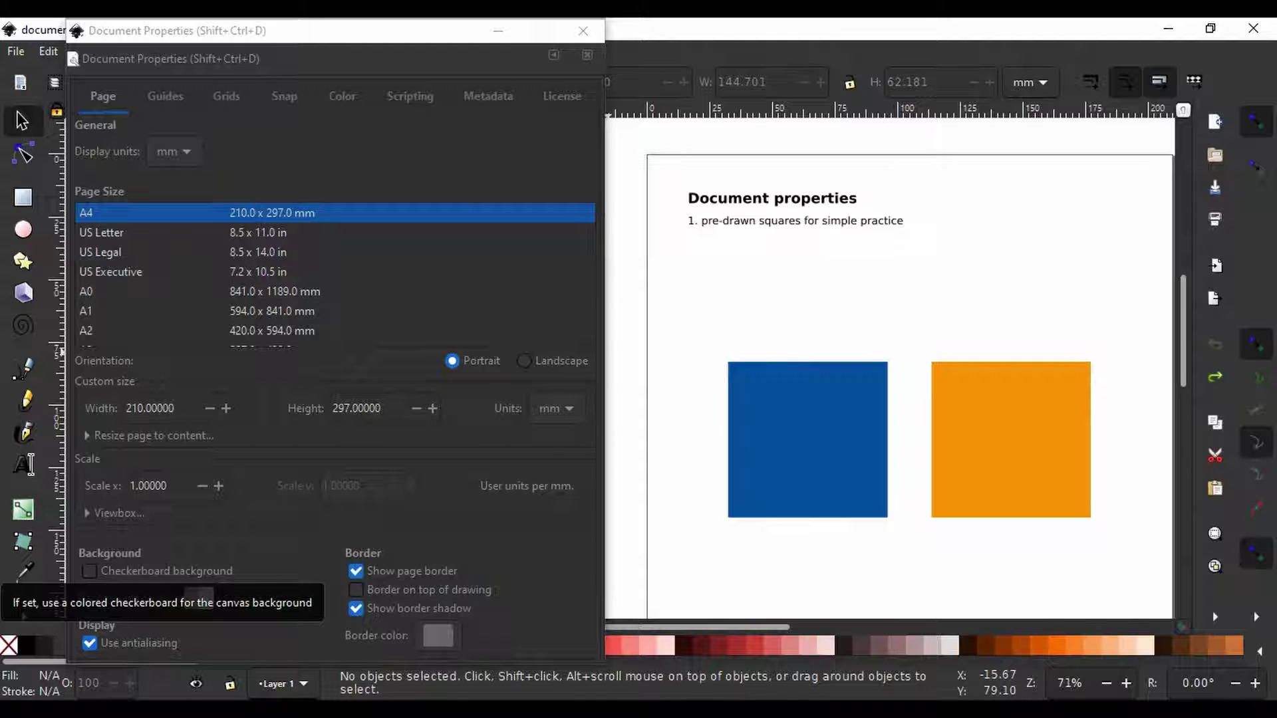
pyautogui.click(90, 571)
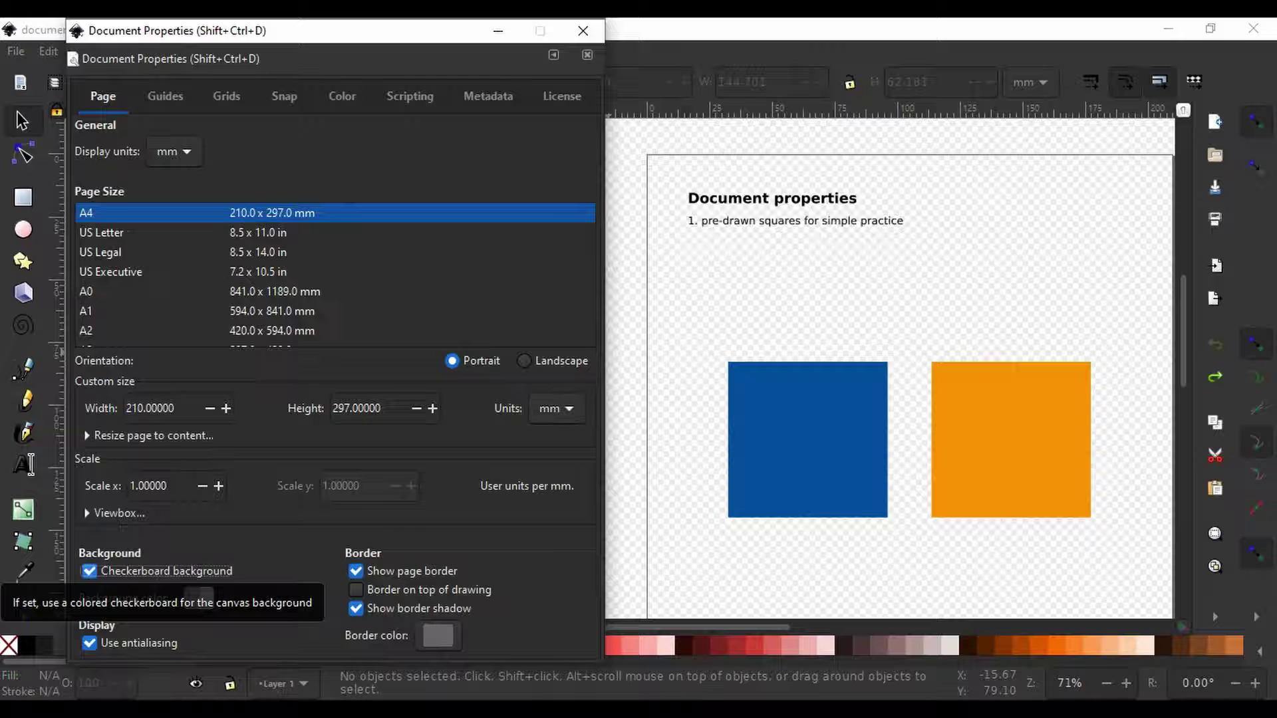
pyautogui.click(89, 571)
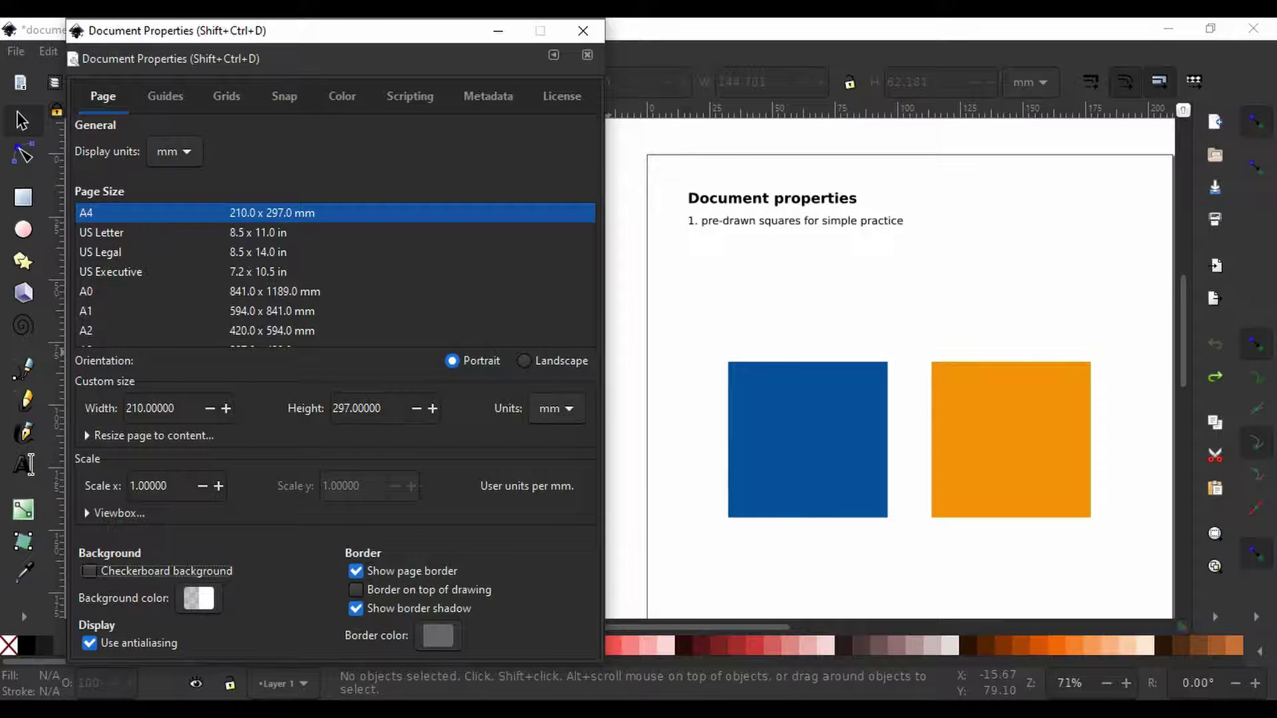
pyautogui.click(198, 598)
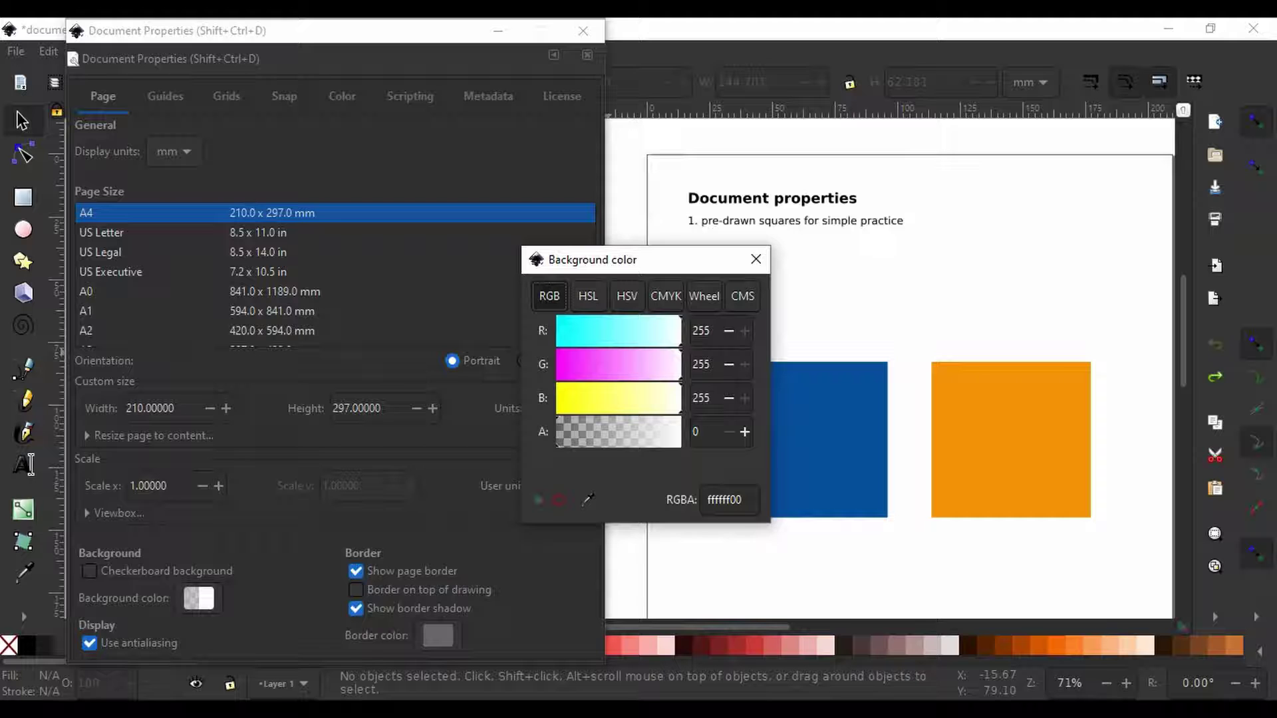
# - Preview yellow, orange, green, blue and cyan backgrounds, finishing on white (255,255,255) with alpha 0
pyautogui.press('BackSpace')
pyautogui.press('BackSpace')
pyautogui.write('ff')
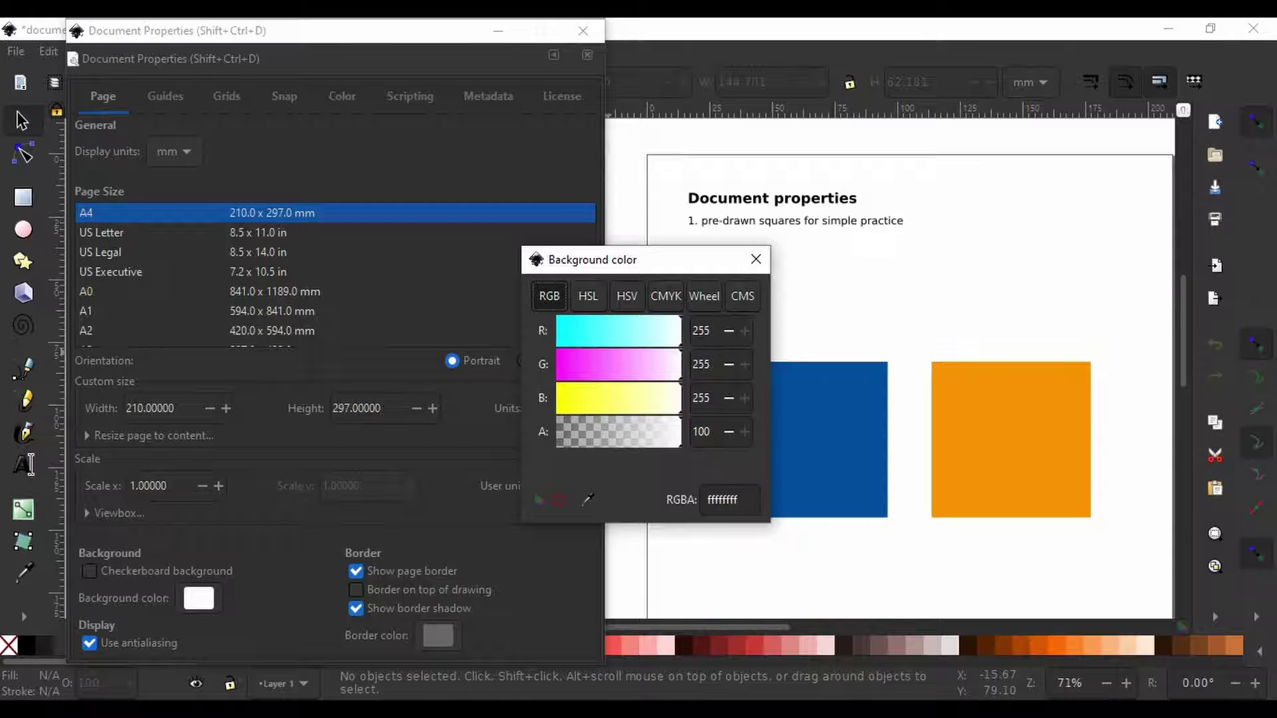
pyautogui.moveTo(649, 397); pyautogui.dragTo(556, 398)
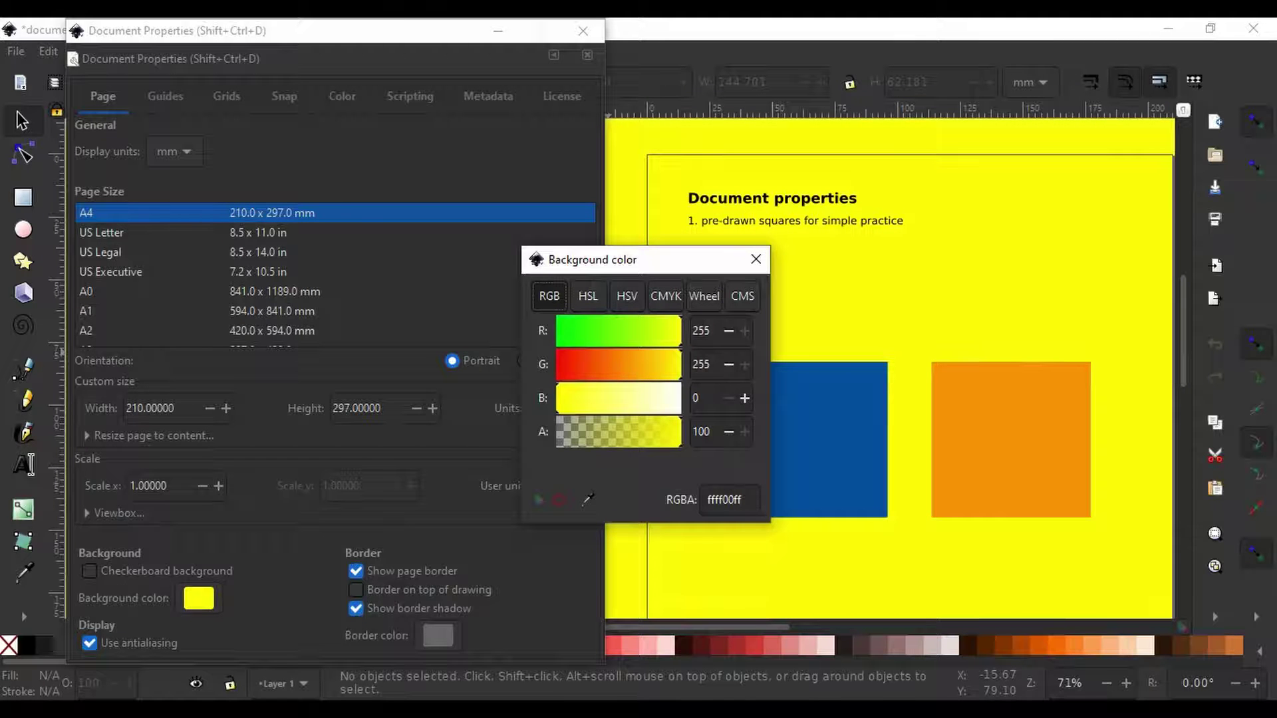
pyautogui.moveTo(680, 364); pyautogui.dragTo(616, 364)
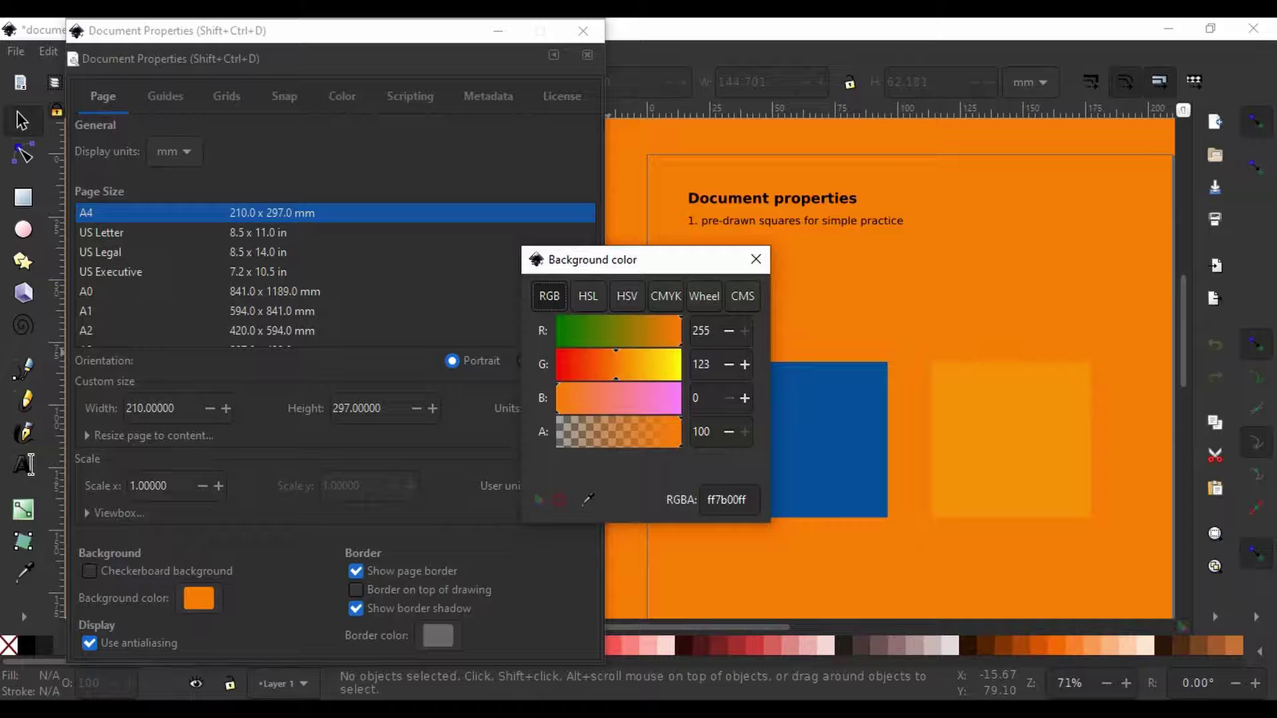
pyautogui.moveTo(680, 330); pyautogui.dragTo(591, 332)
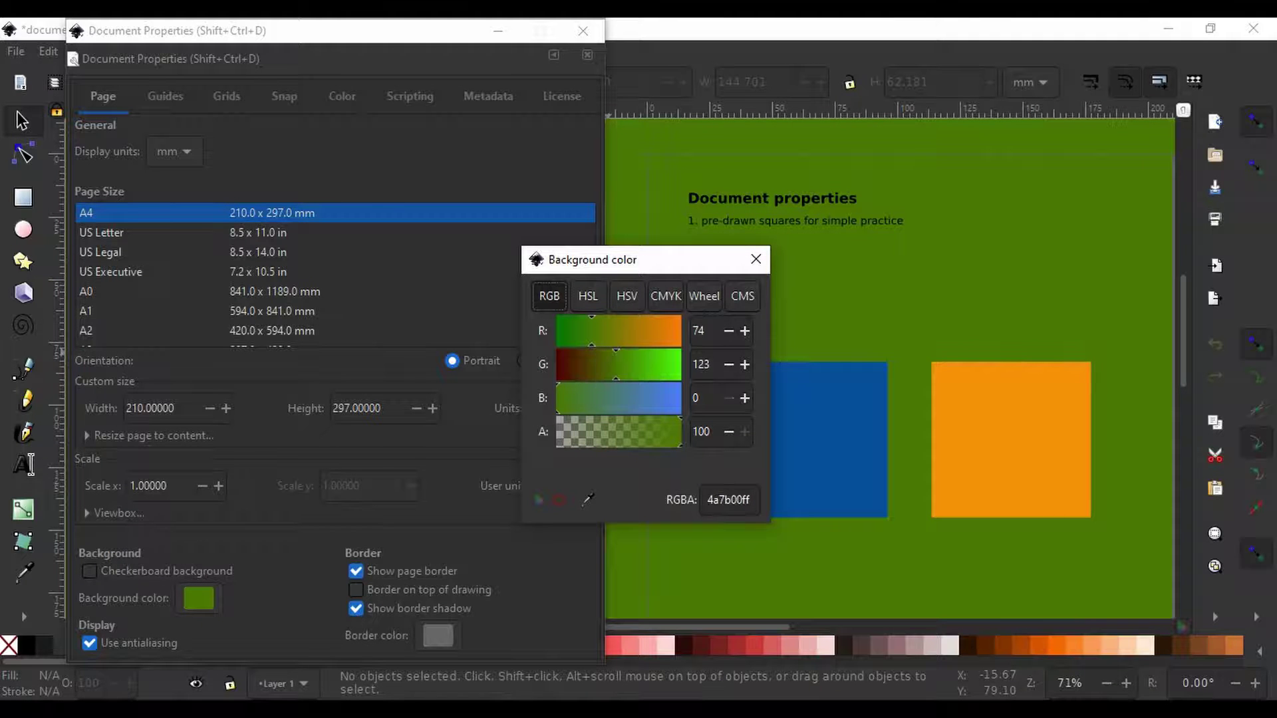
pyautogui.click(677, 398)
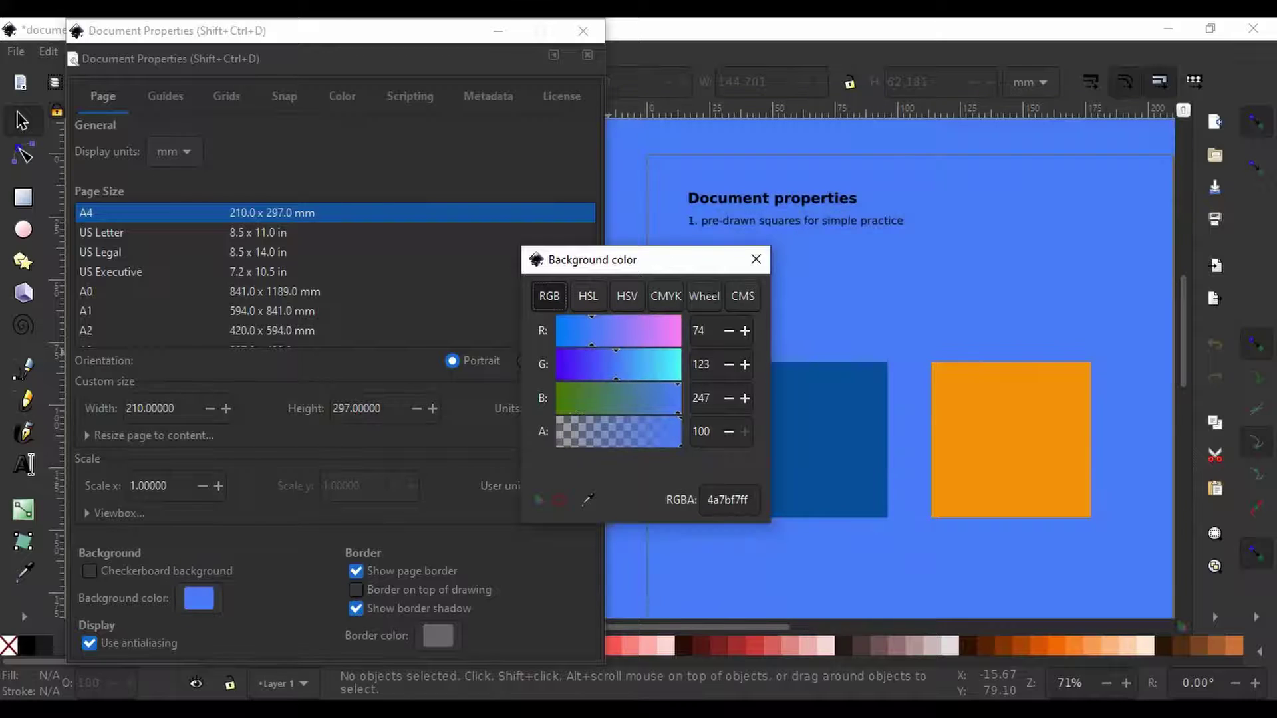
pyautogui.click(677, 365)
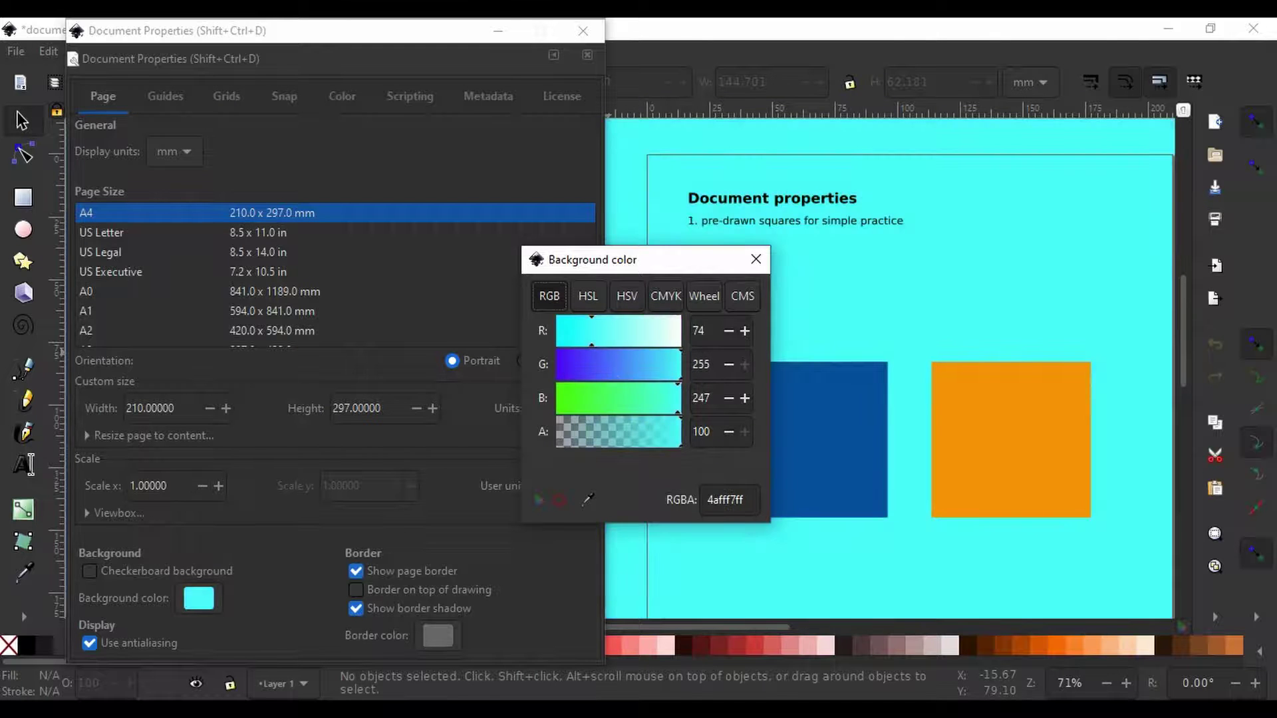
pyautogui.moveTo(591, 330); pyautogui.dragTo(678, 330)
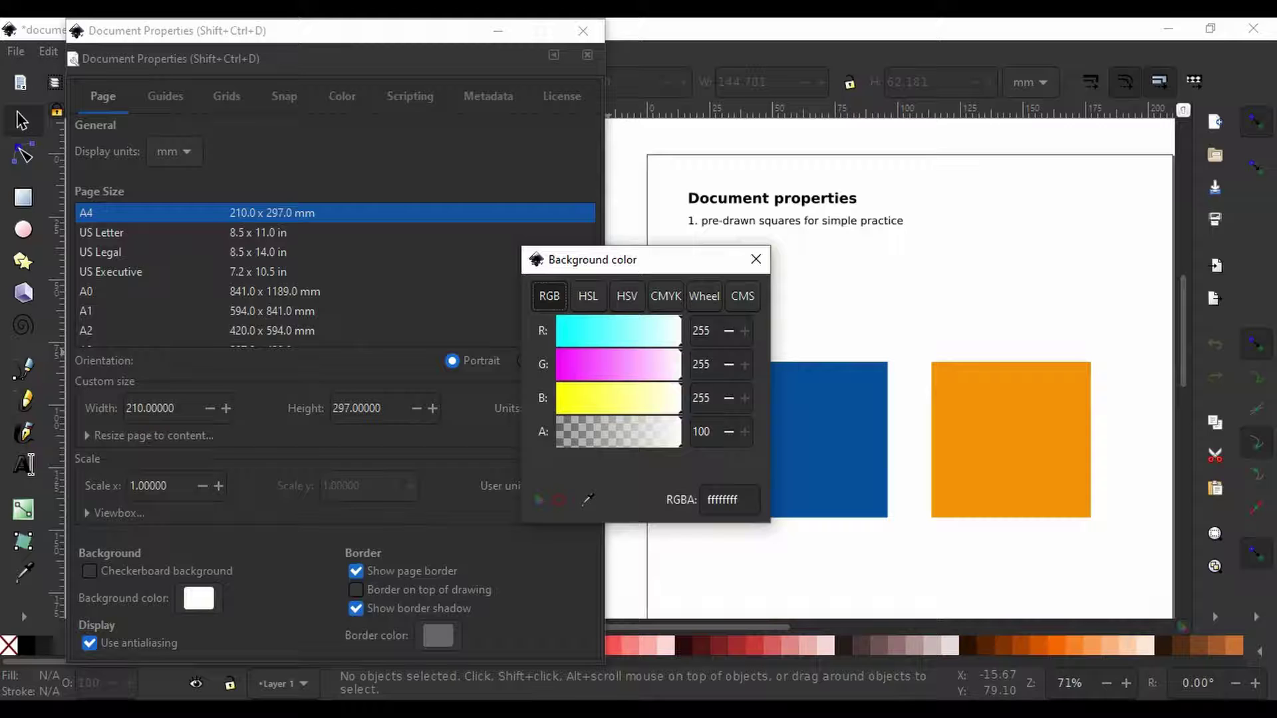
pyautogui.write('0')
pyautogui.press('Return')
# - Close both colour pickers, uncheck Show border shadow and Show page border, then view Guides settings
pyautogui.click(755, 259)
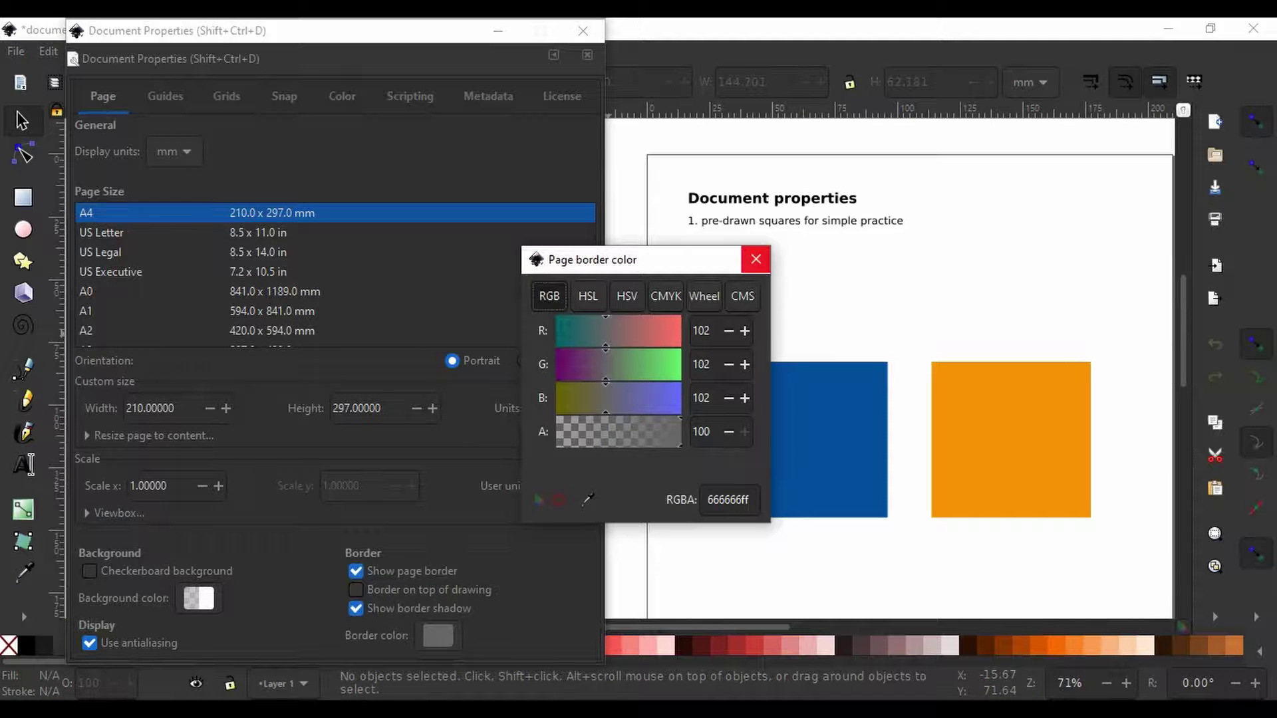
pyautogui.click(756, 260)
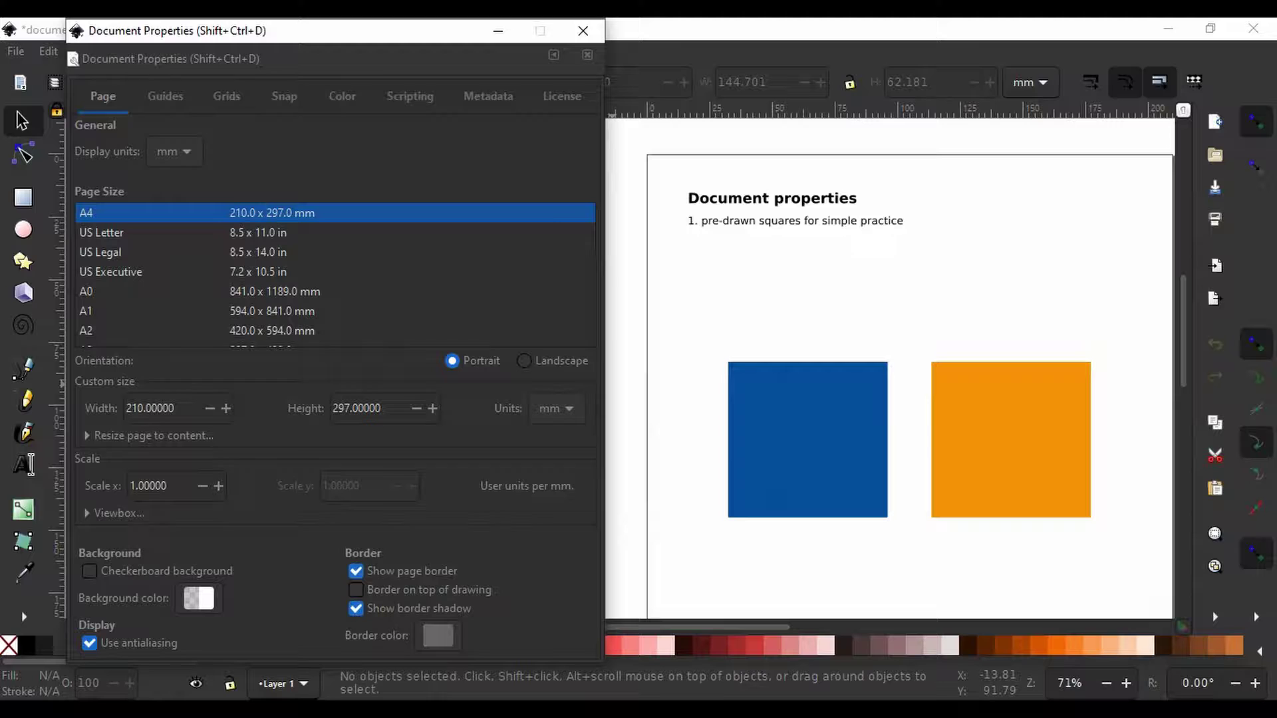
pyautogui.click(356, 609)
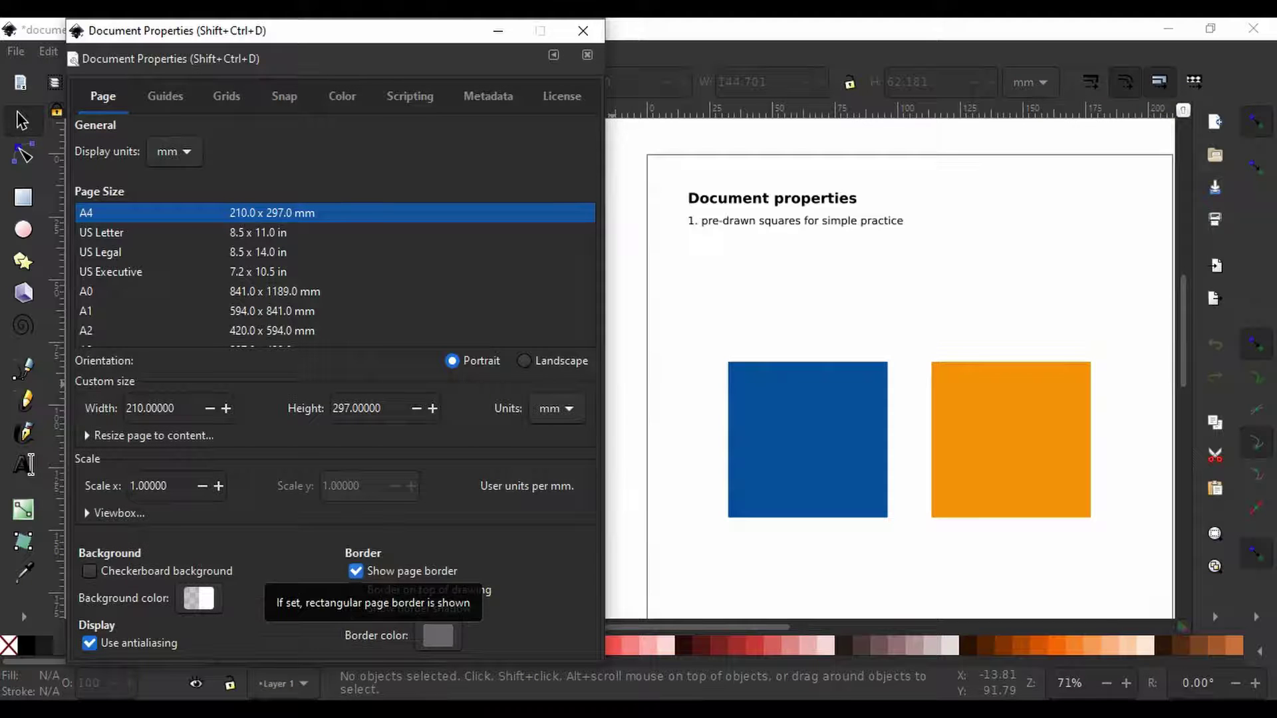
pyautogui.click(356, 570)
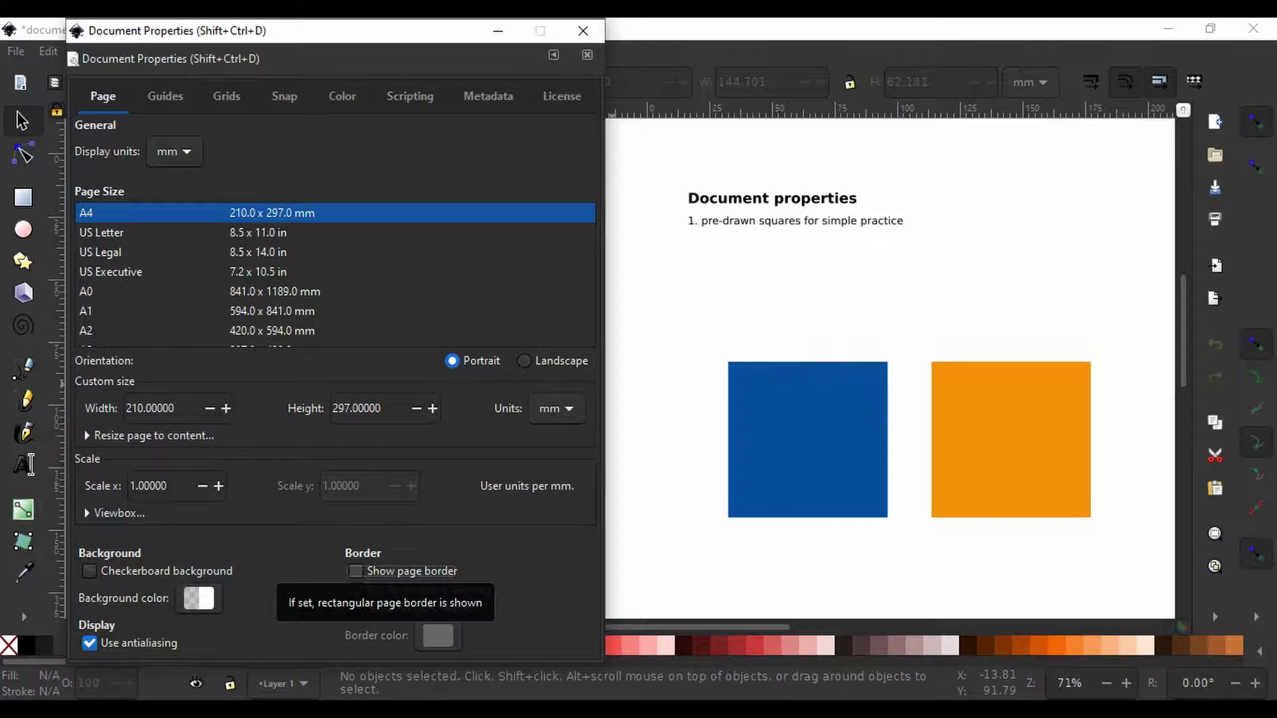
pyautogui.click(165, 96)
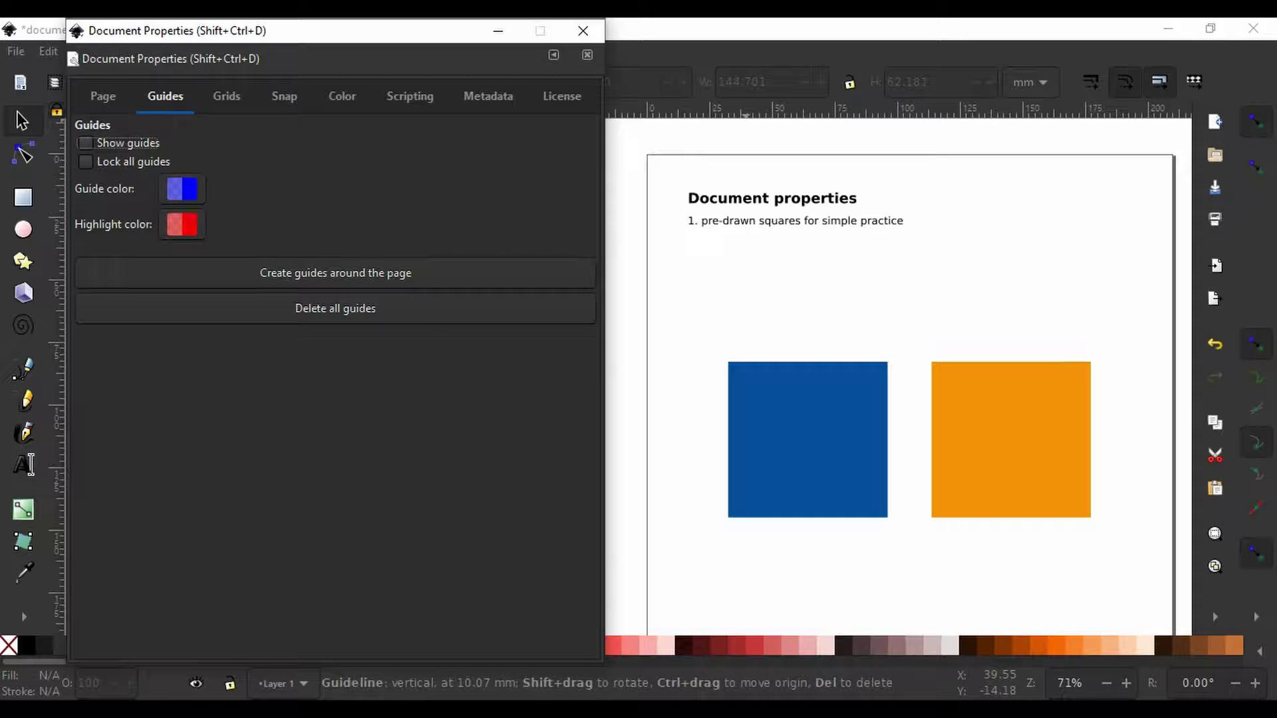
# - Place a vertical guide left of the blue square, a horizontal one above, and a diagonal across both
pyautogui.moveTo(750, 119)
pyautogui.mouseDown()
pyautogui.moveTo(741, 312)
pyautogui.moveTo(732, 114)
pyautogui.mouseUp()
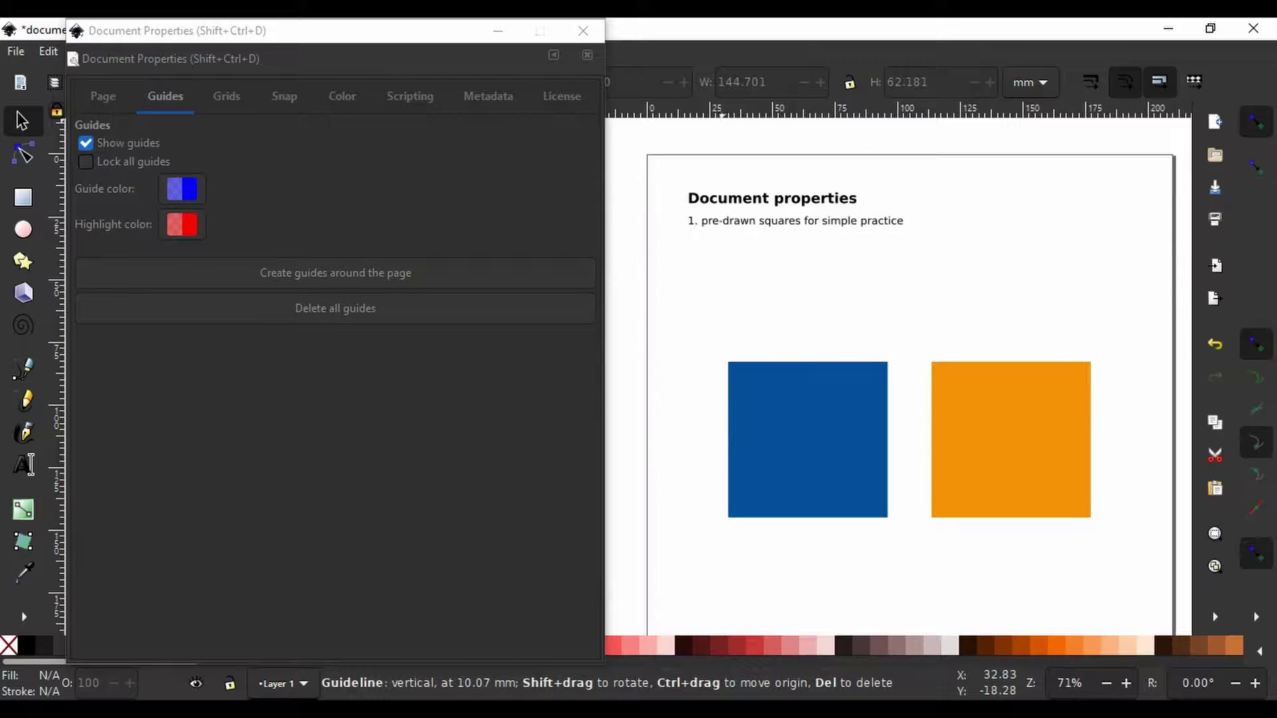
pyautogui.moveTo(60, 348); pyautogui.dragTo(689, 418)
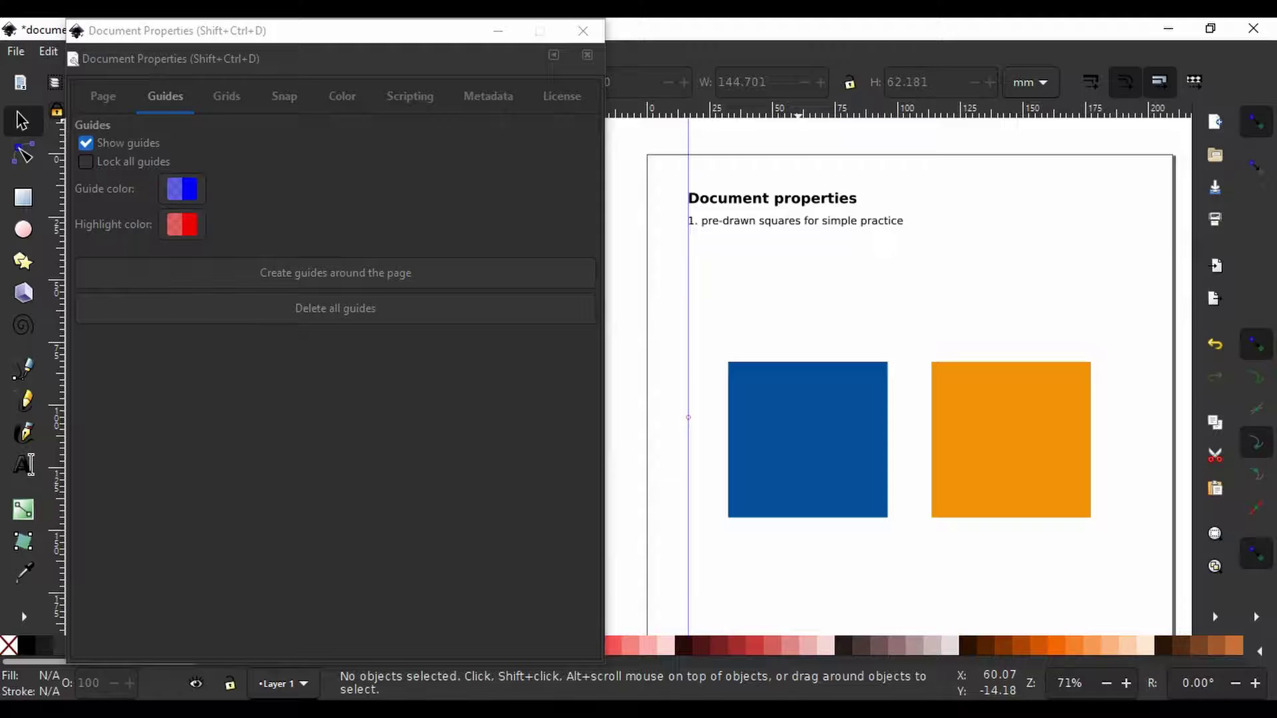
pyautogui.moveTo(784, 114); pyautogui.dragTo(783, 321)
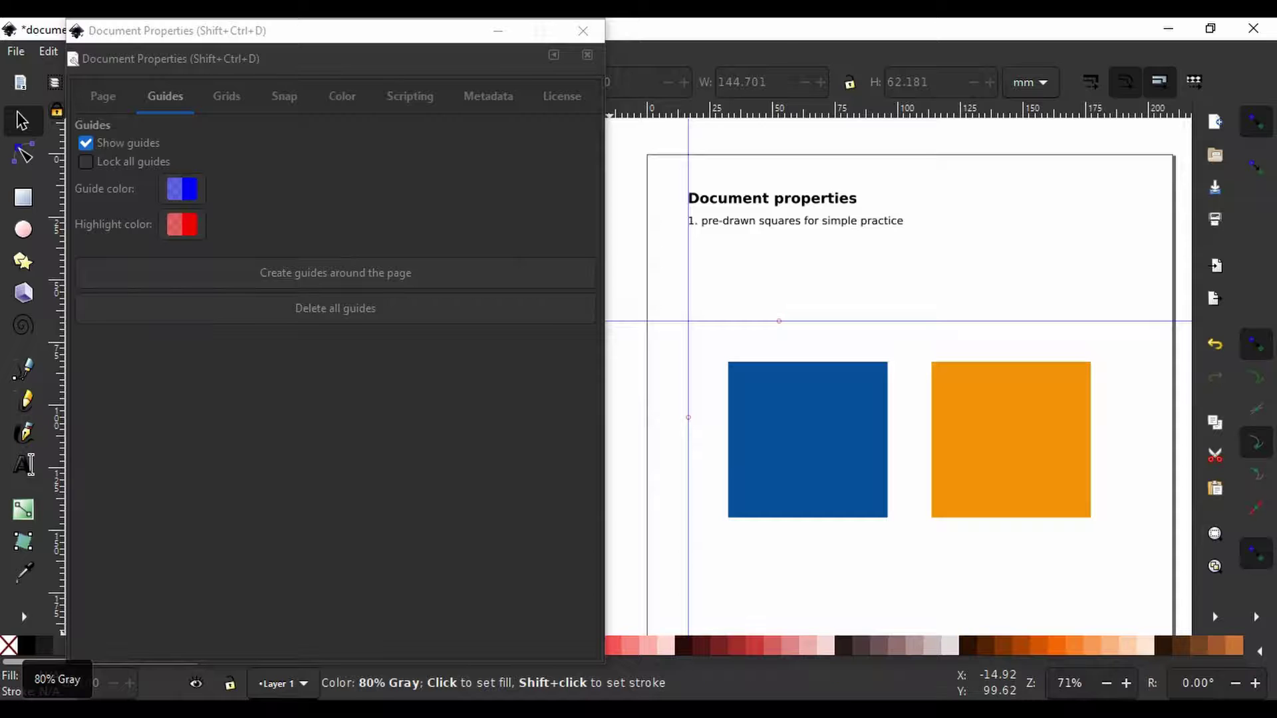
pyautogui.moveTo(58, 111); pyautogui.dragTo(748, 233)
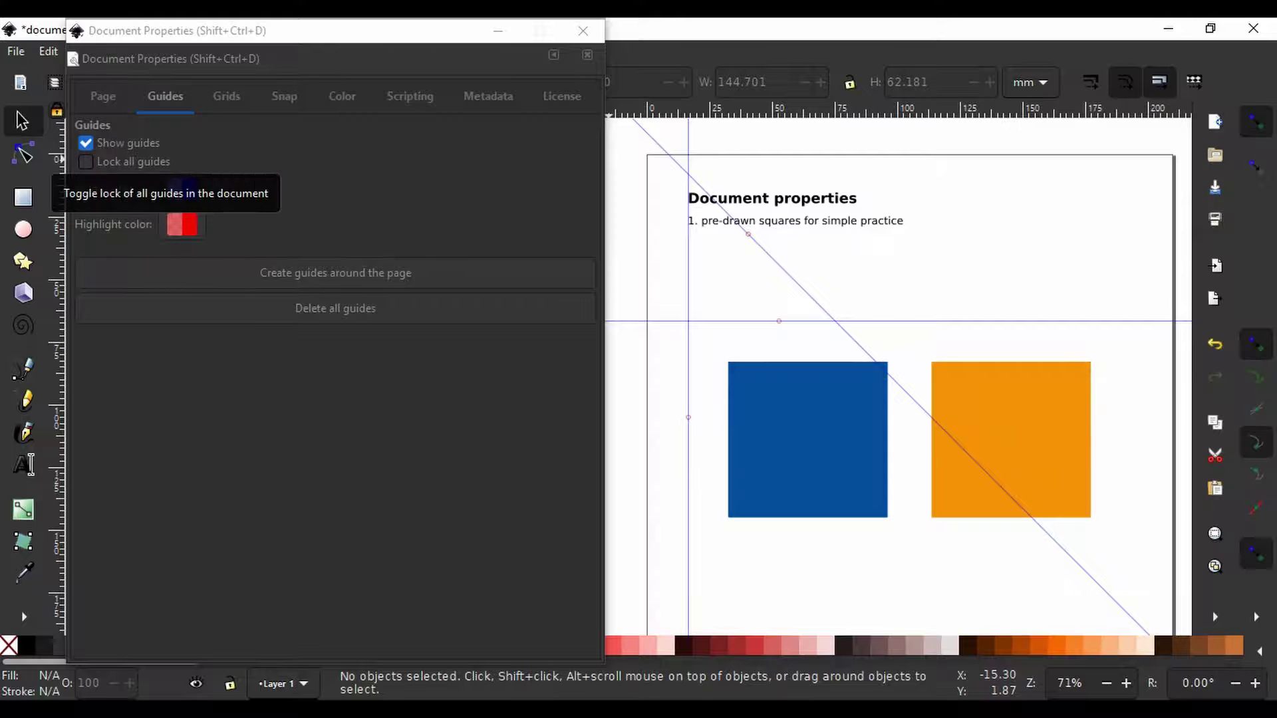
# - Toggle Show guides off and on, then make the guide colour magenta with R 232
pyautogui.click(86, 143)
pyautogui.click(85, 143)
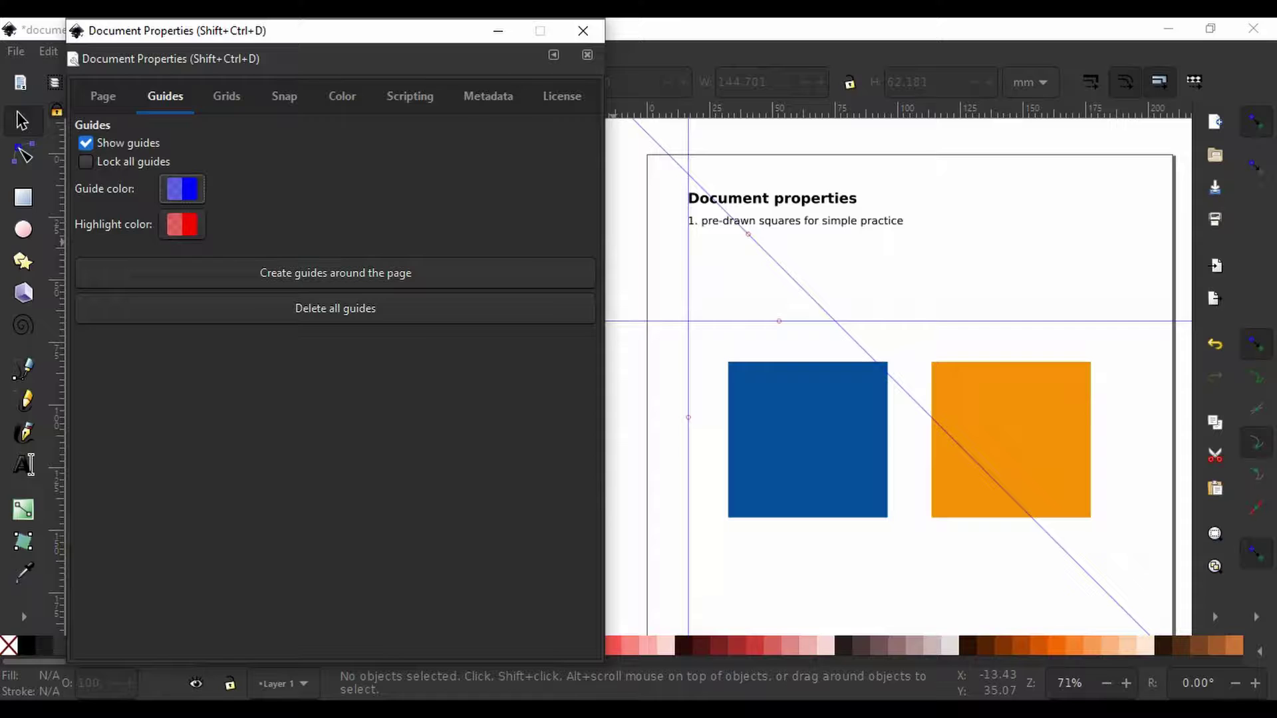
pyautogui.click(181, 189)
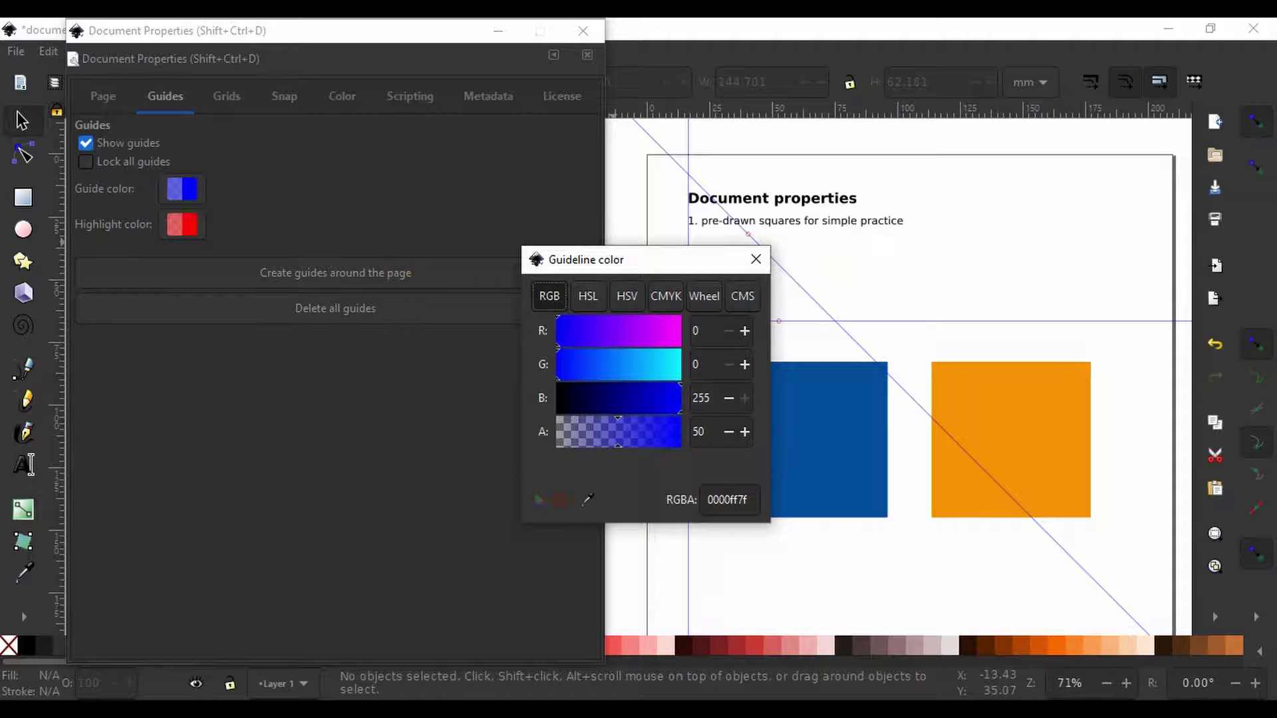
pyautogui.moveTo(639, 331); pyautogui.dragTo(669, 330)
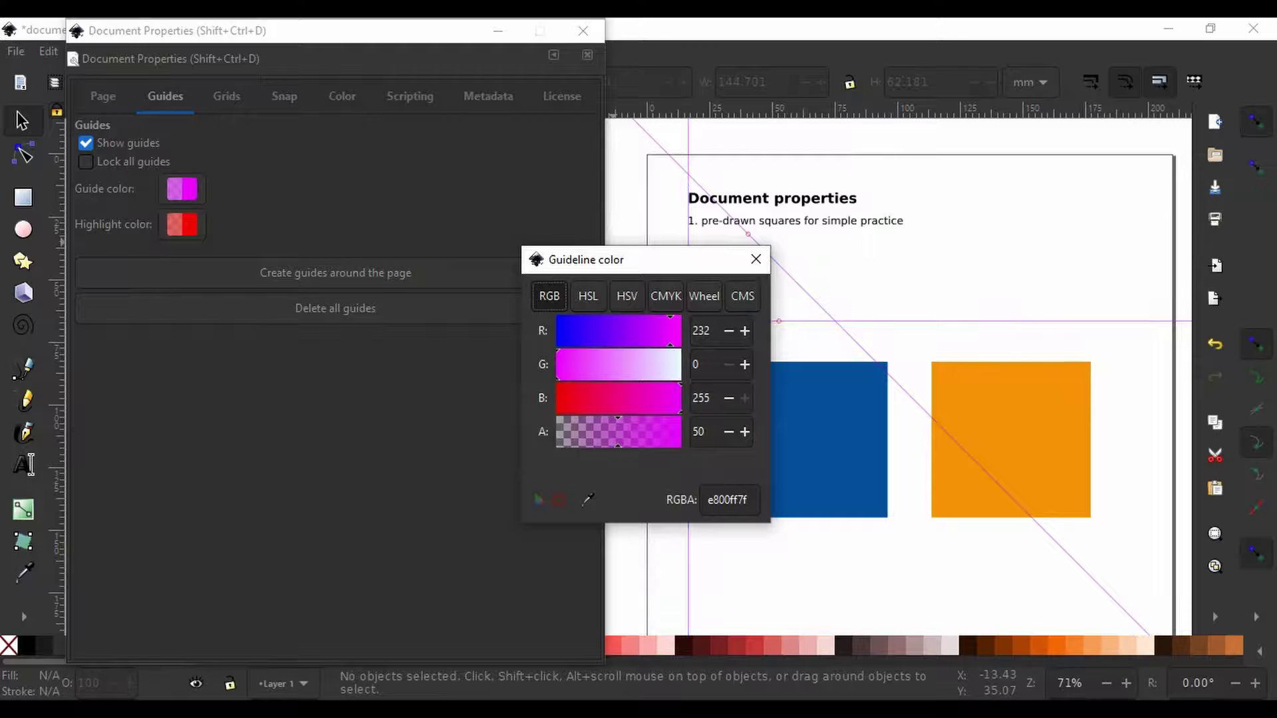
pyautogui.click(756, 258)
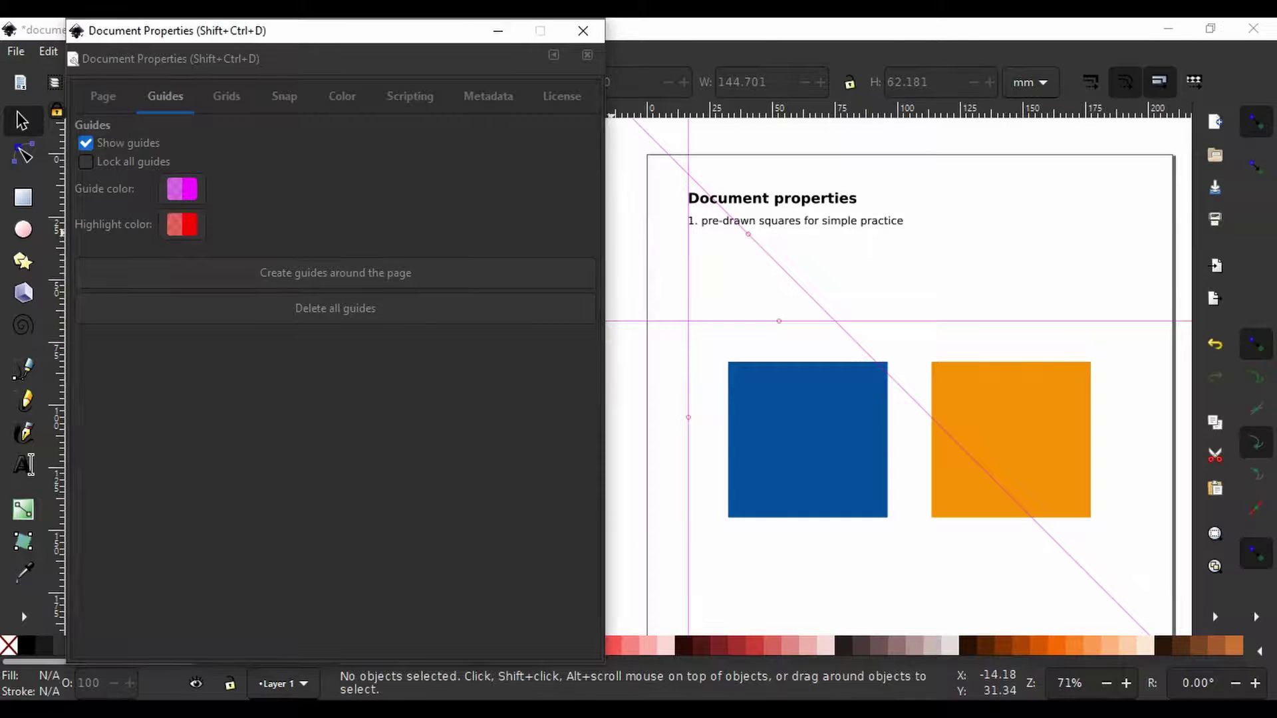
pyautogui.click(181, 224)
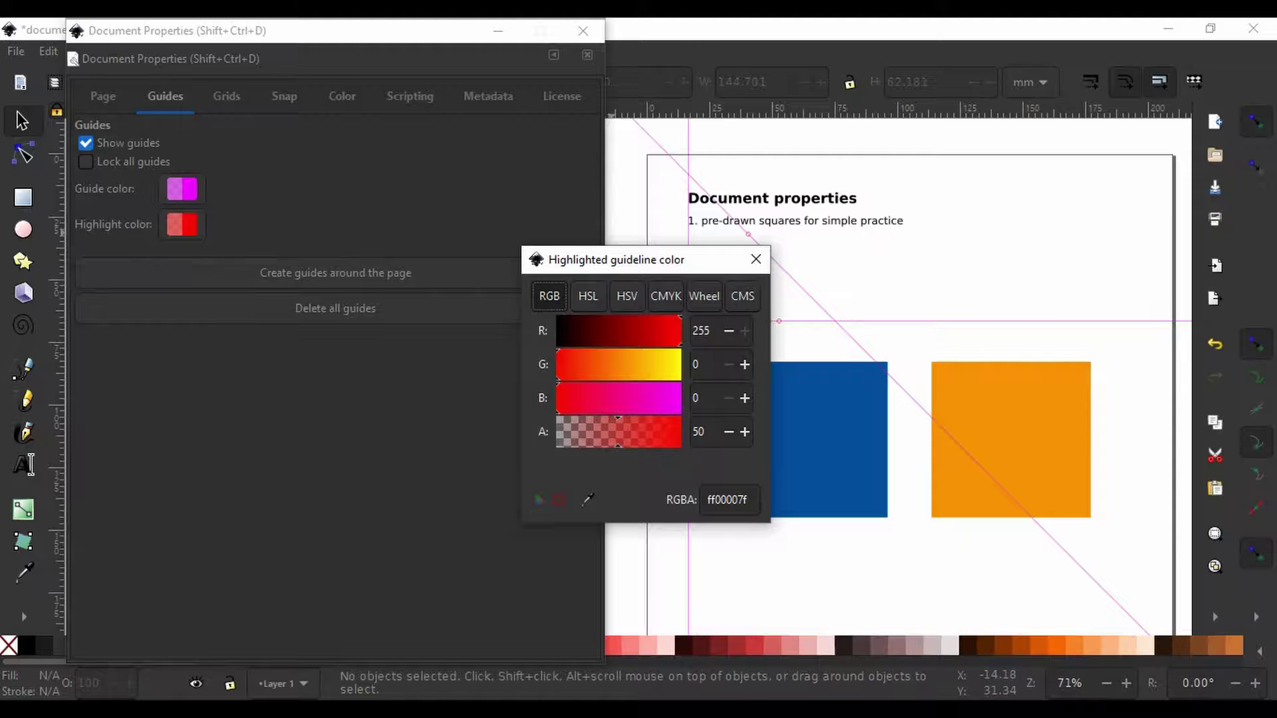
pyautogui.click(755, 259)
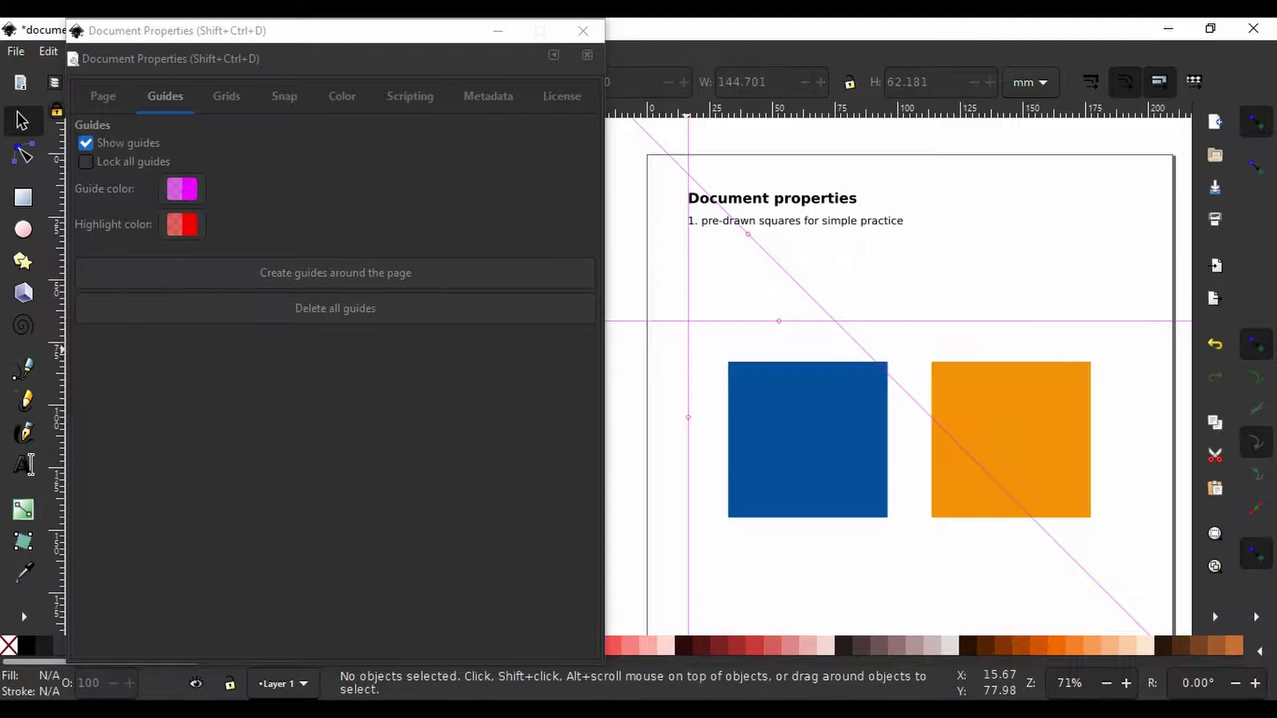
# - Inspect the vertical guide's properties, then delete the diagonal guide and all remaining guides
pyautogui.doubleClick(689, 348)
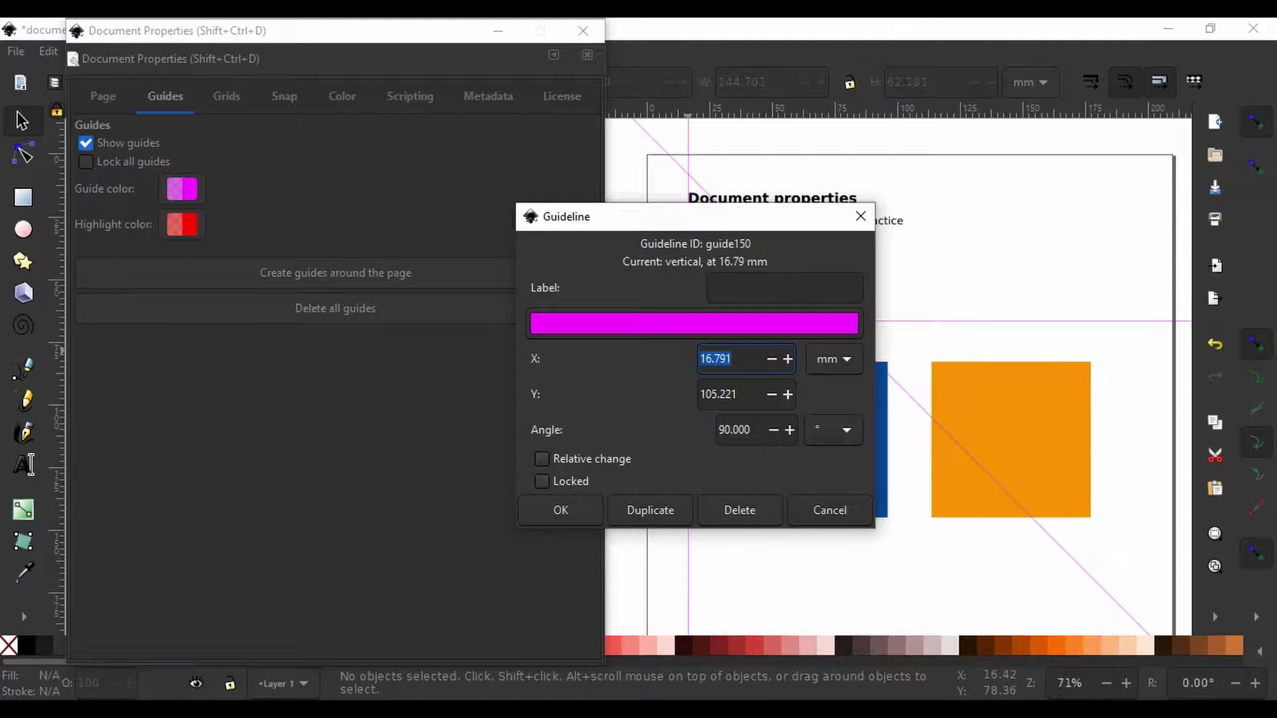
pyautogui.click(860, 216)
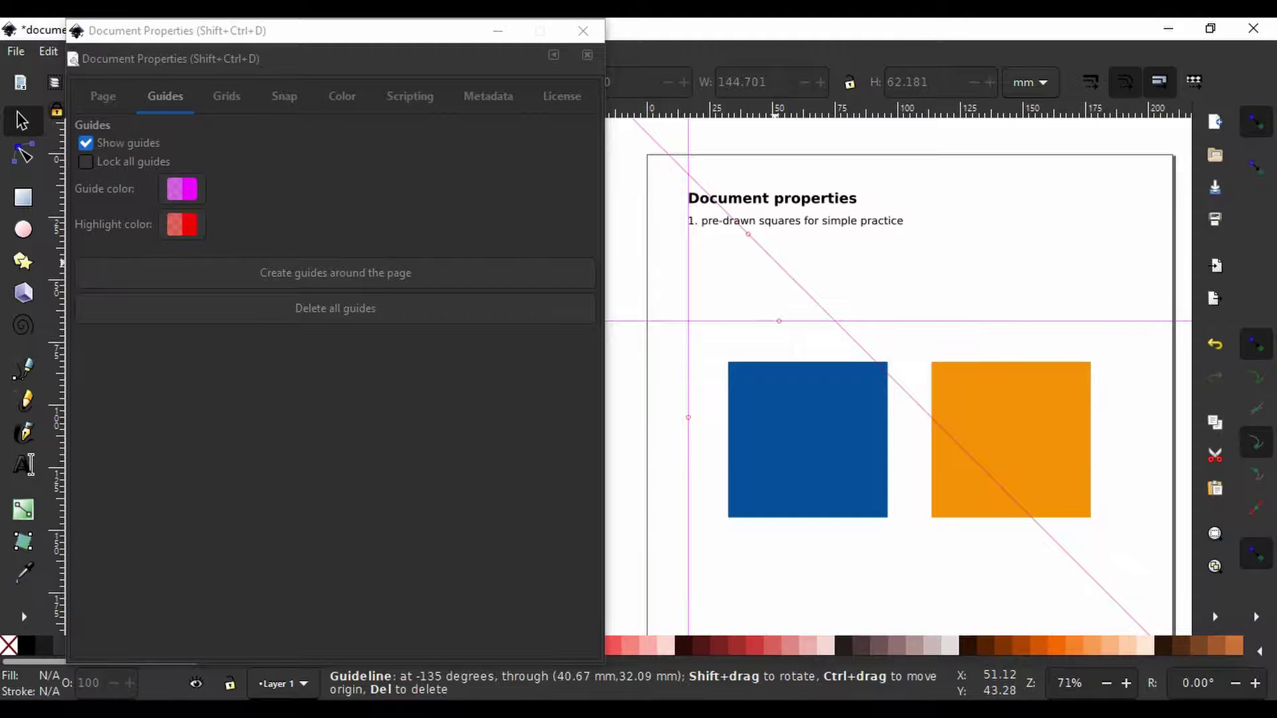
pyautogui.rightClick(774, 262)
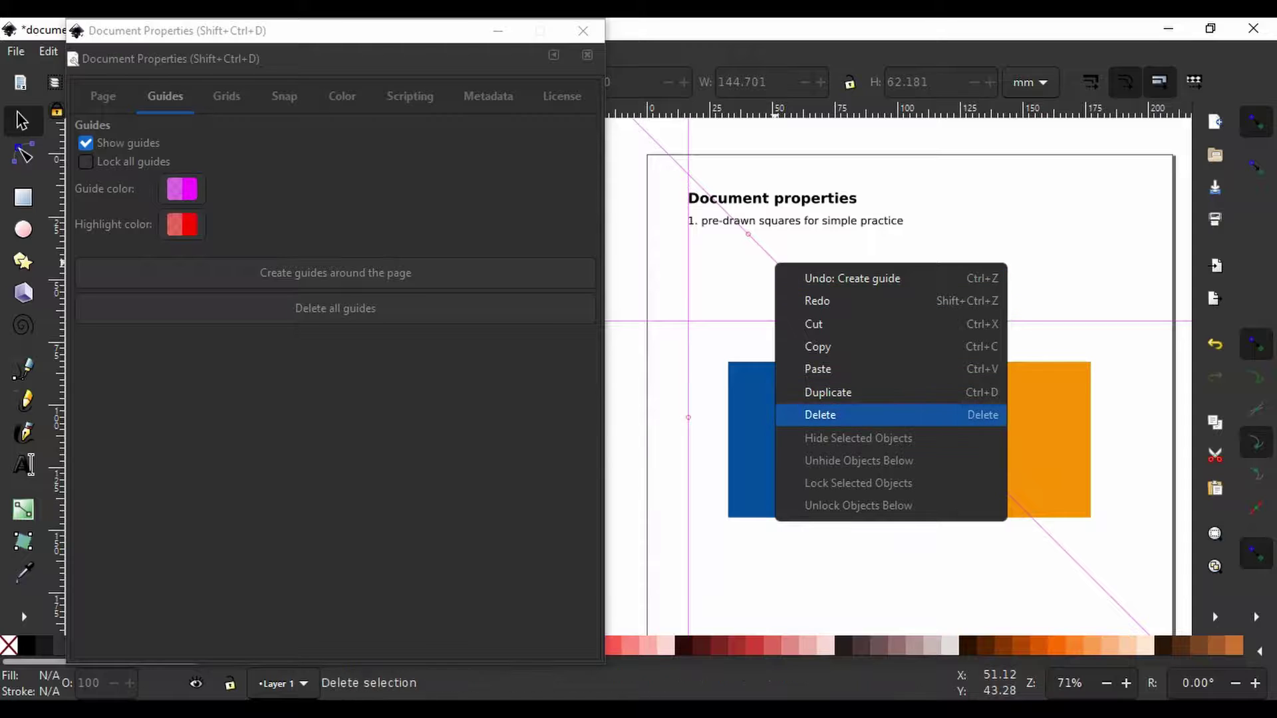
pyautogui.press('Escape')
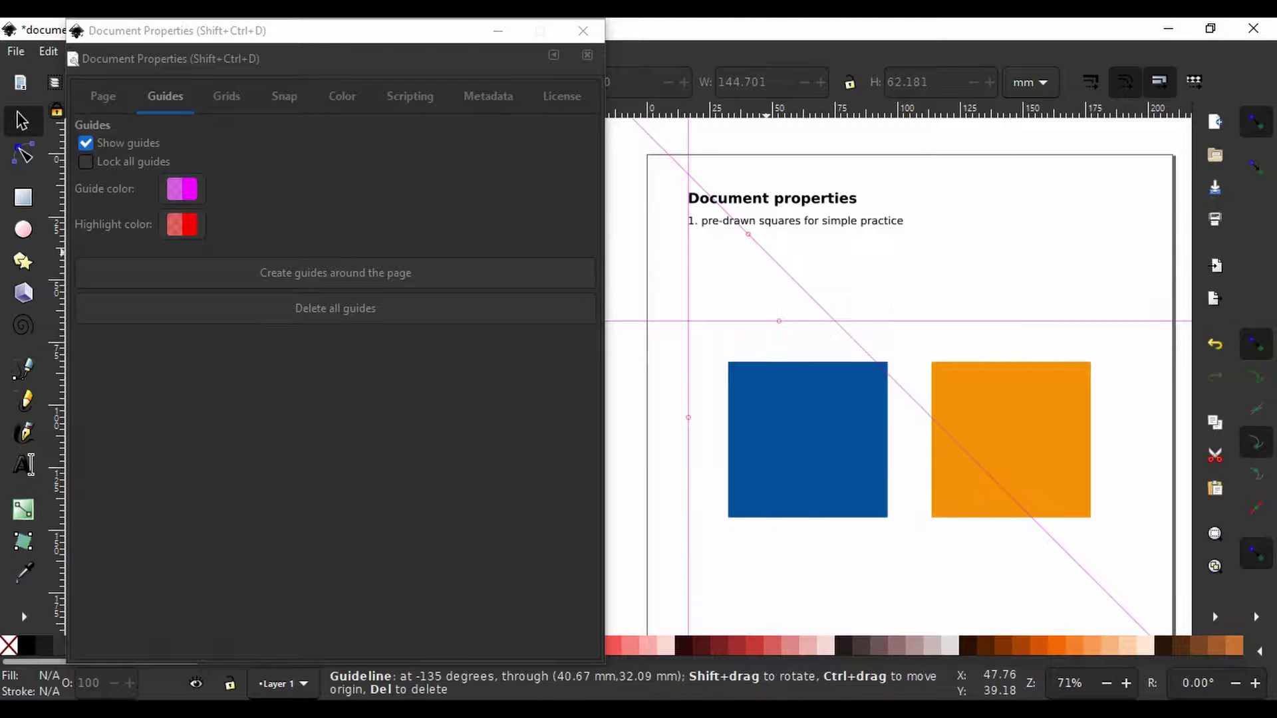
pyautogui.press('Delete')
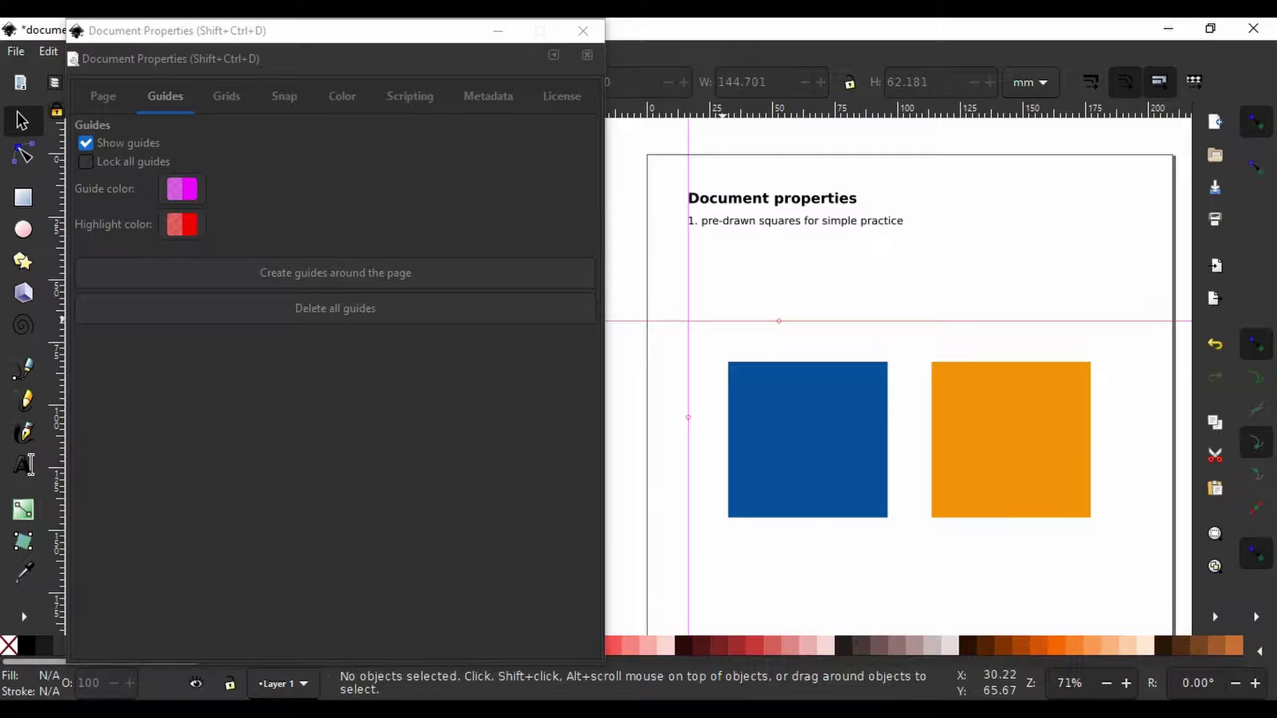
pyautogui.click(335, 308)
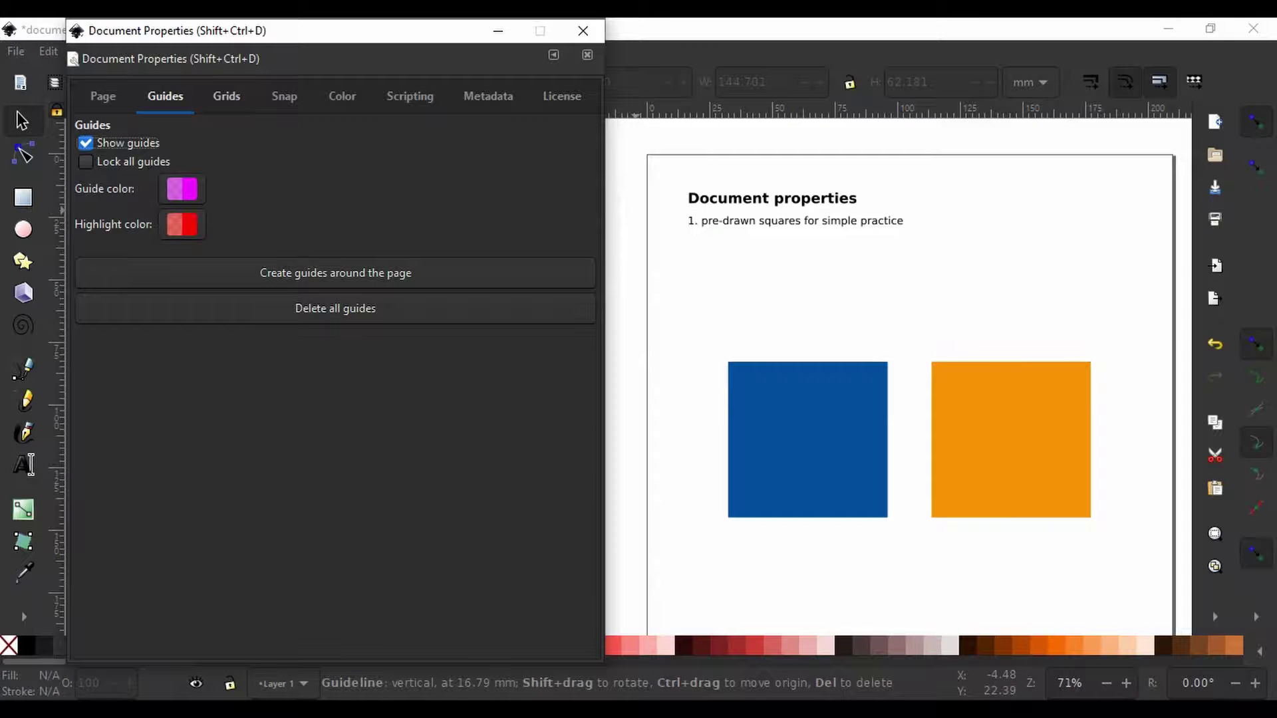
# - In the Grids settings, choose Rectangular grid and create grid158 with 1 px spacing
pyautogui.click(226, 96)
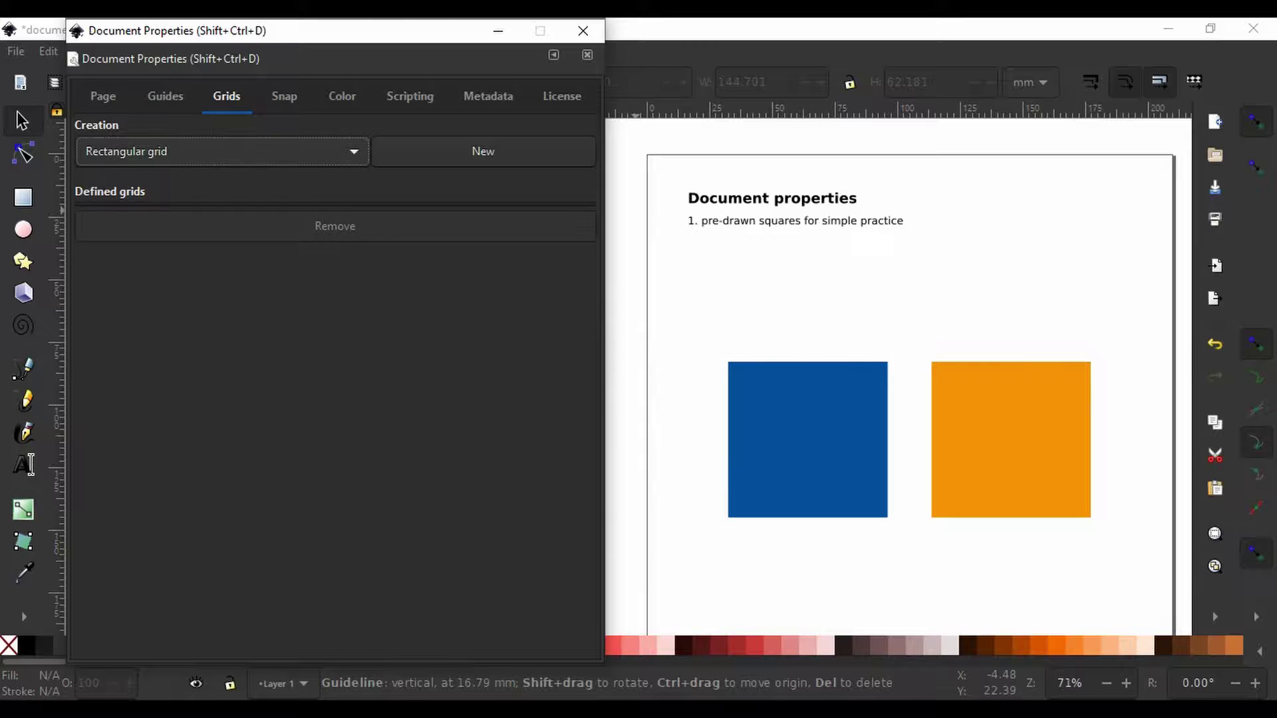
pyautogui.press('space')
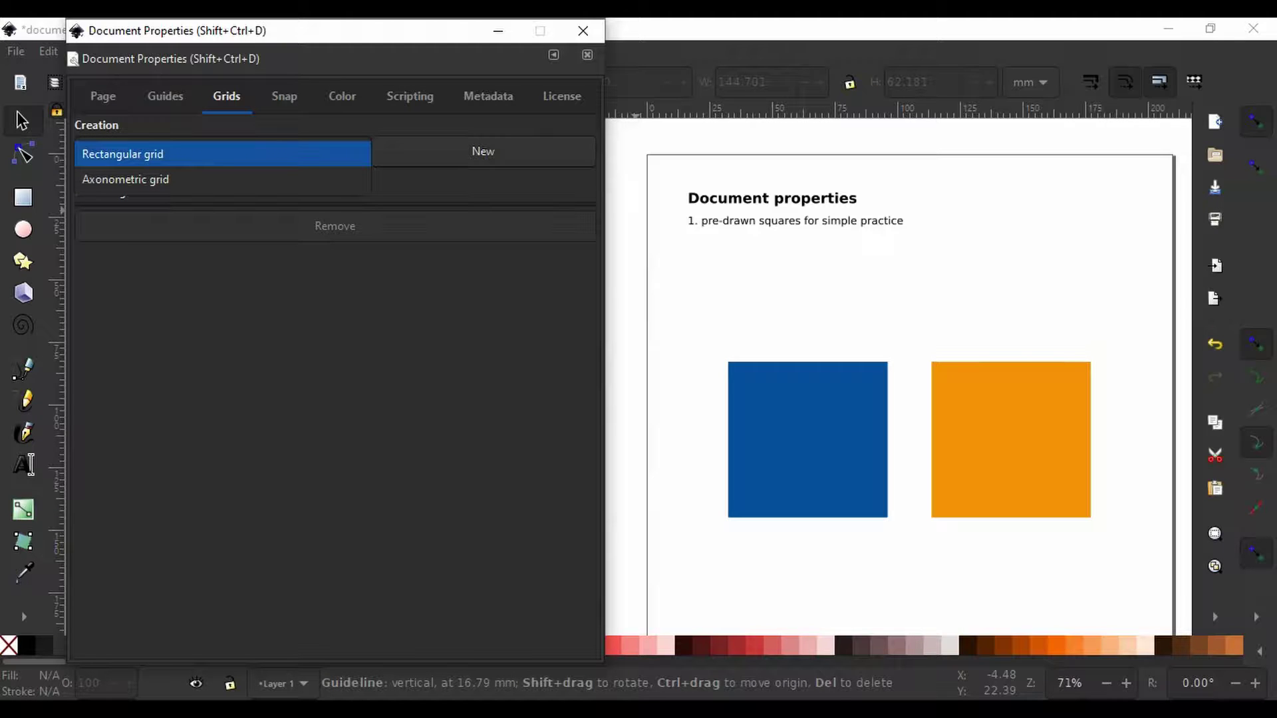
pyautogui.press('Down')
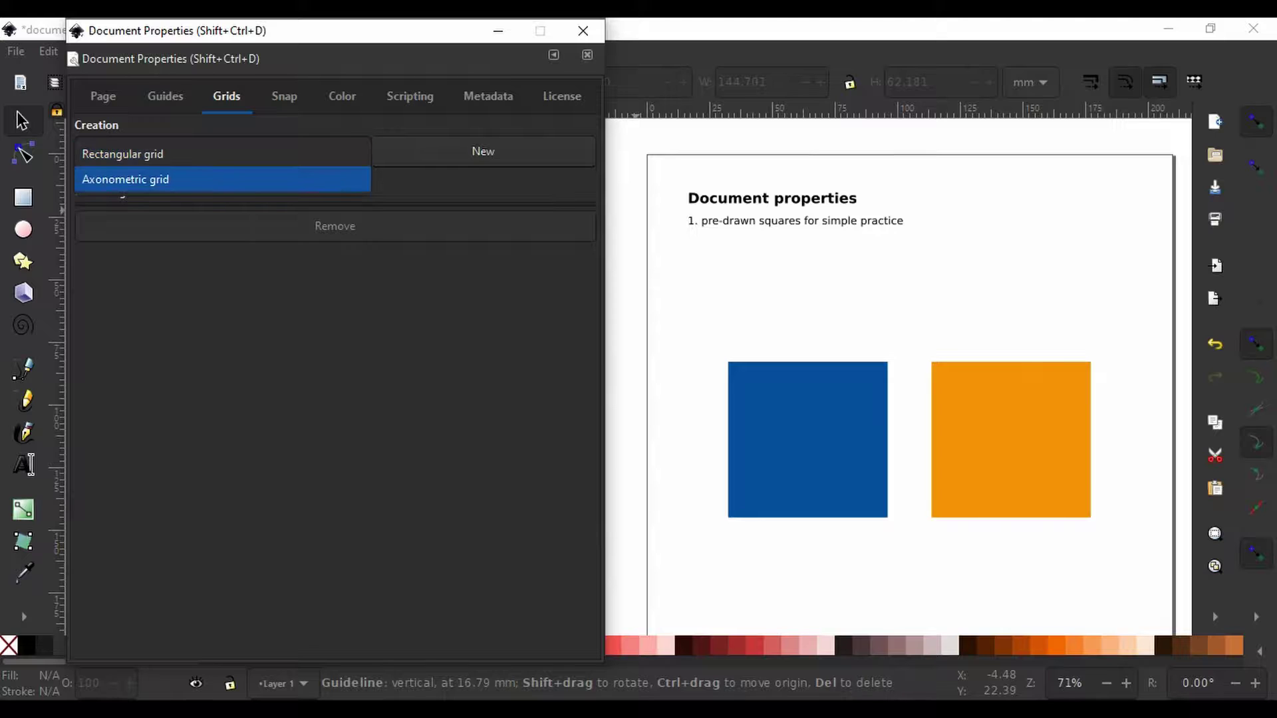
pyautogui.press('Up')
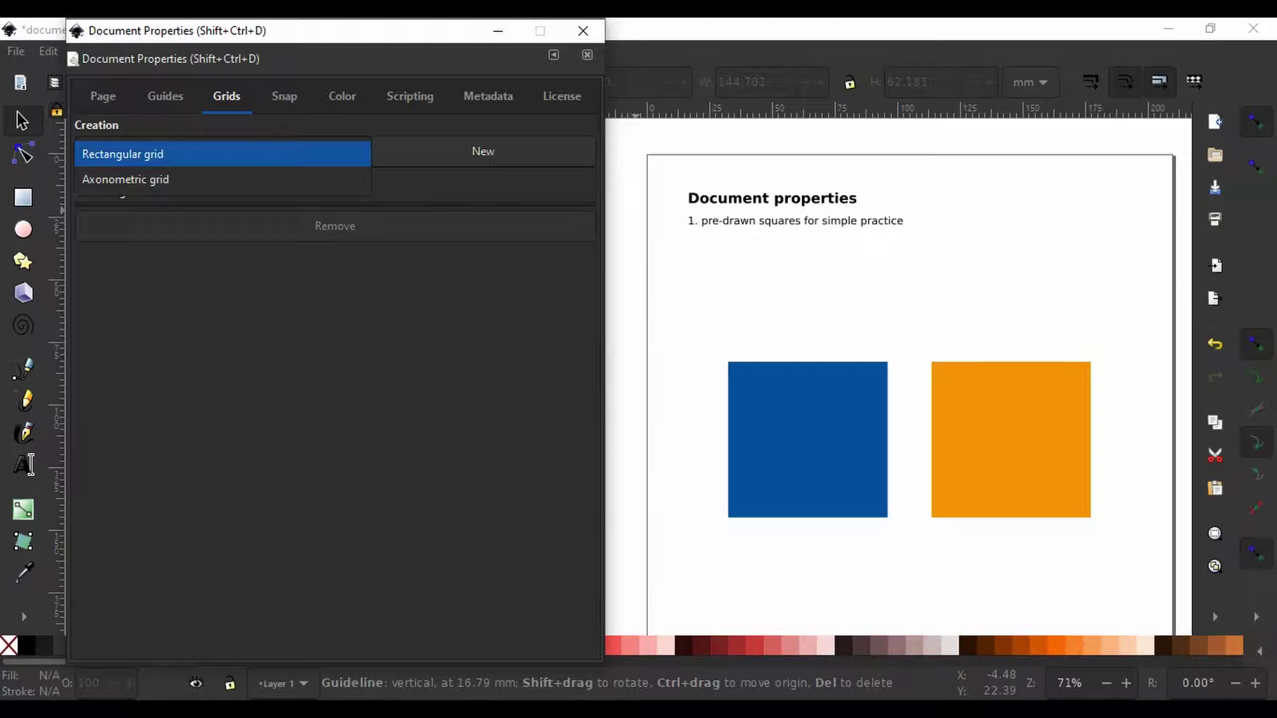
pyautogui.press('Return')
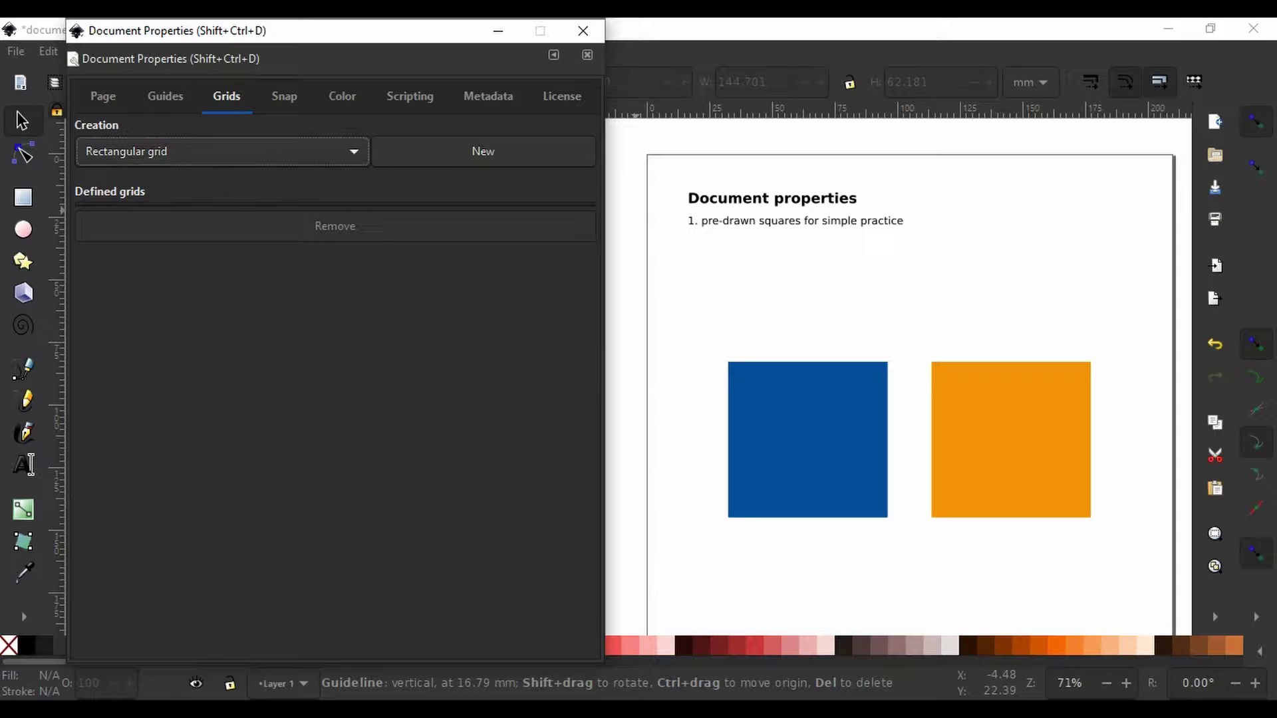
pyautogui.press('Tab')
pyautogui.press('Return')
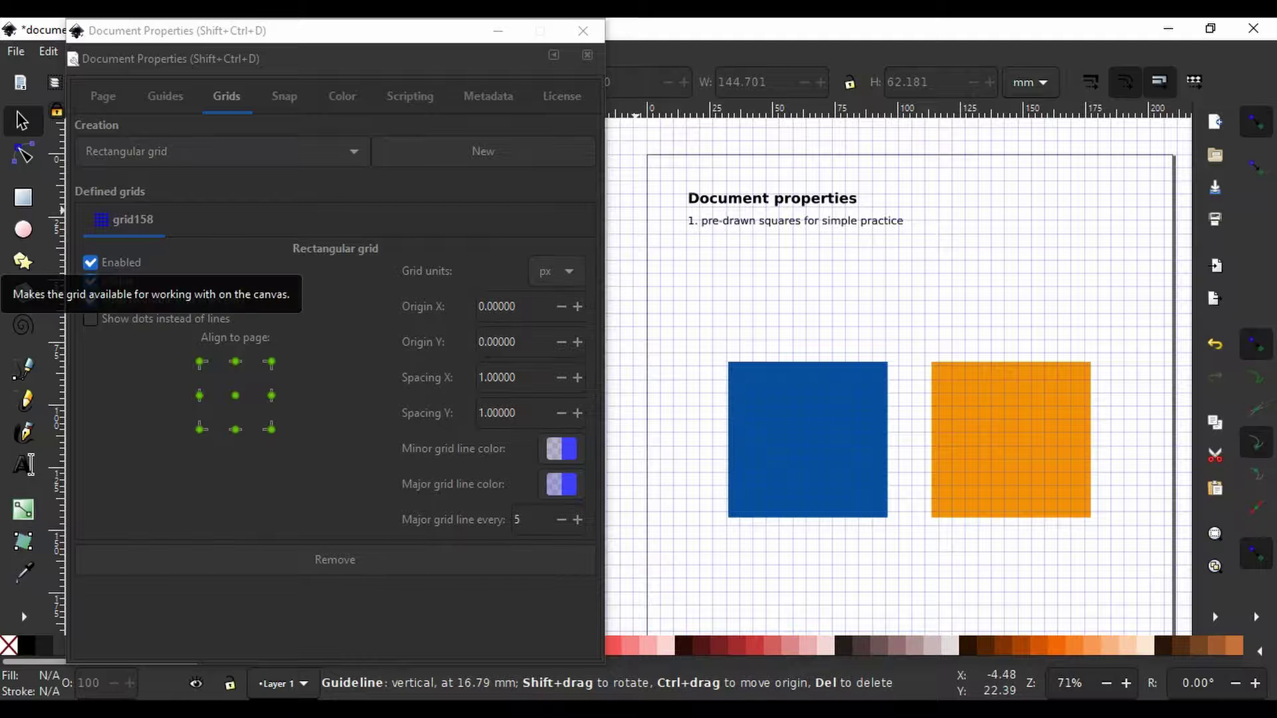
pyautogui.click(90, 262)
pyautogui.click(90, 262)
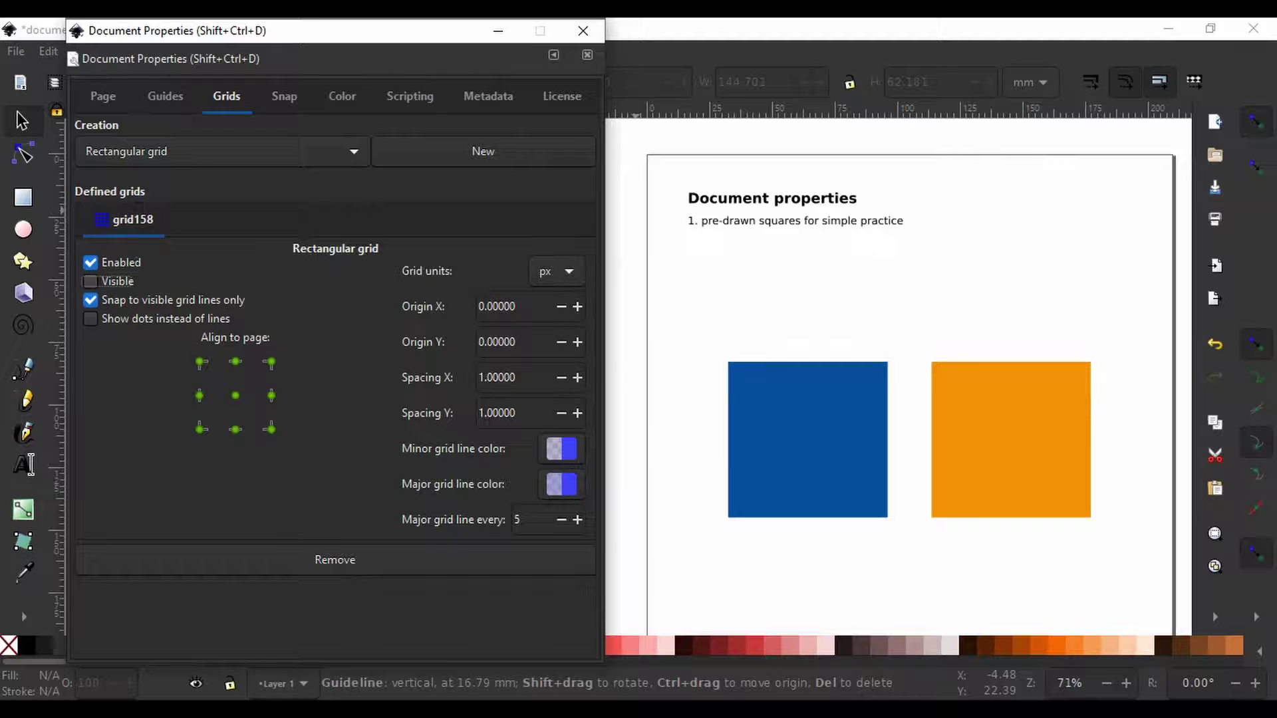
pyautogui.click(91, 281)
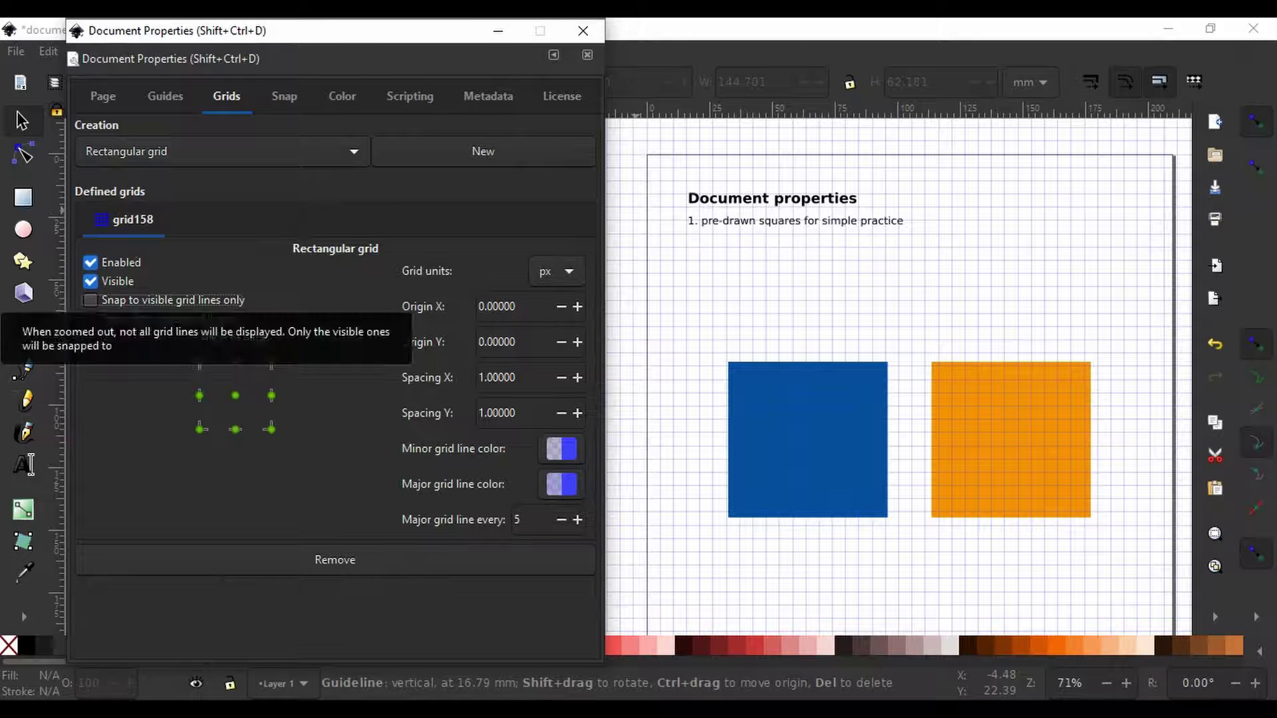
pyautogui.click(90, 318)
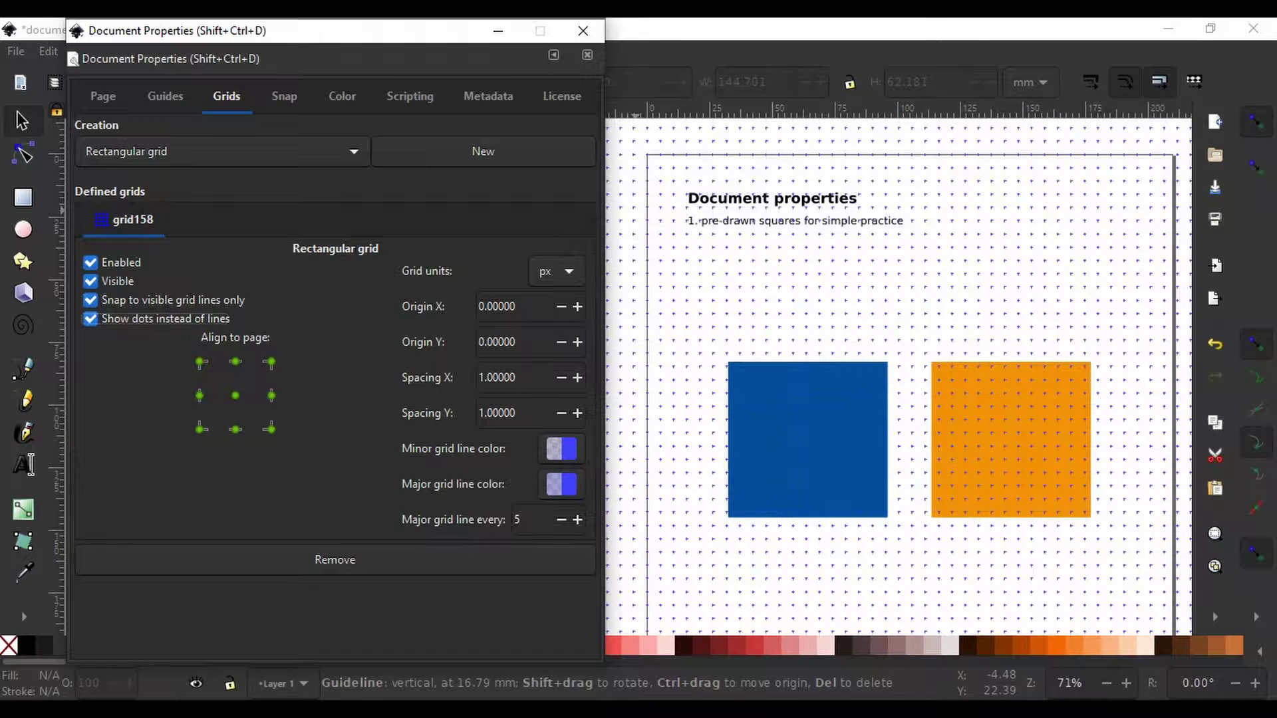
pyautogui.click(91, 319)
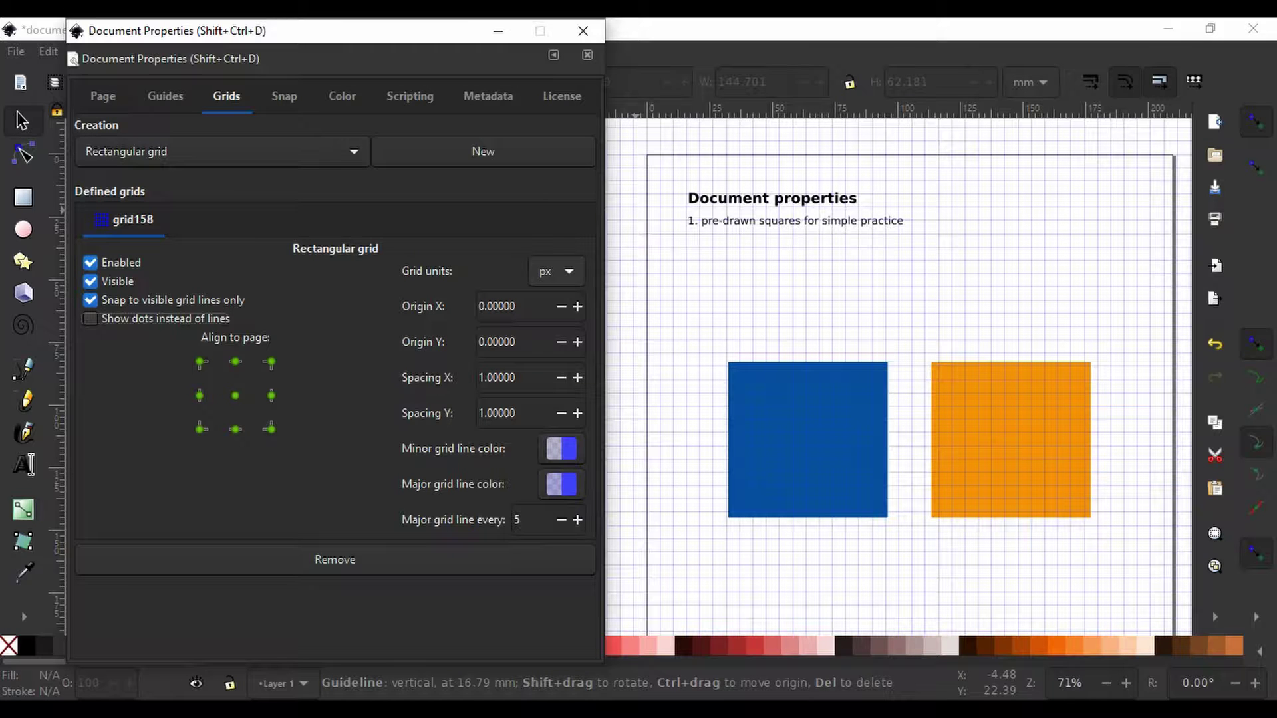
pyautogui.click(556, 270)
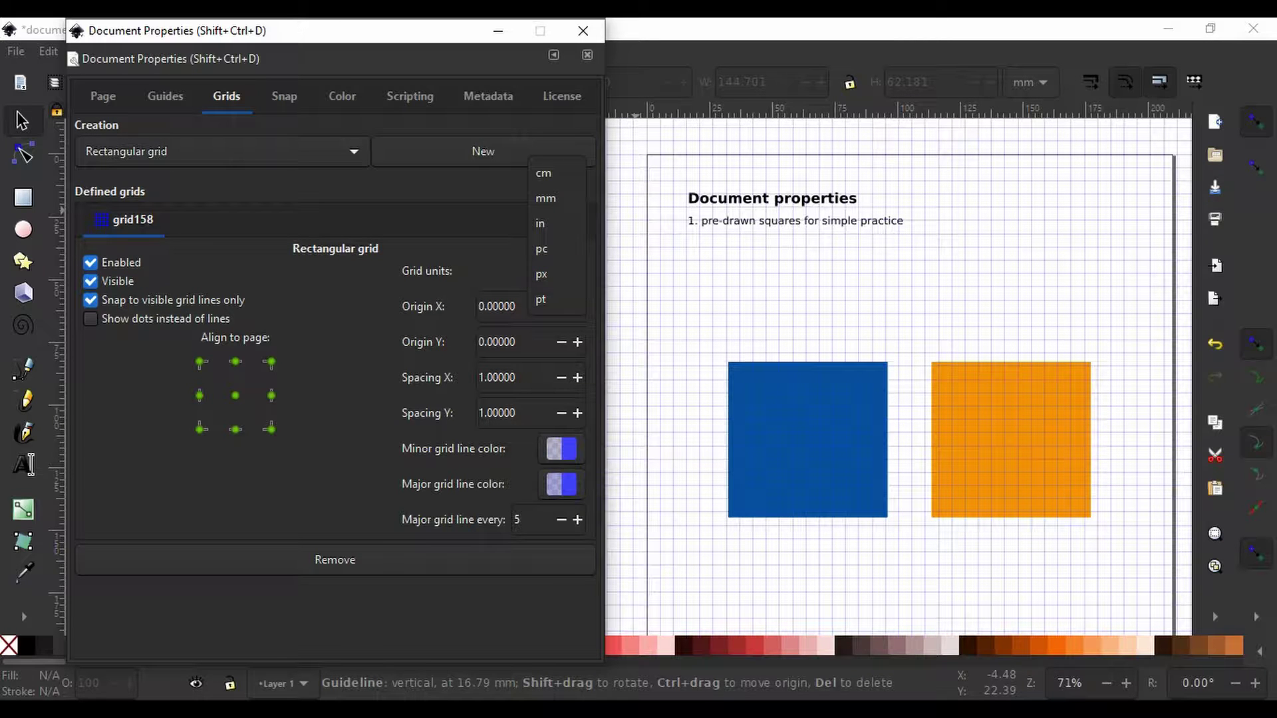
pyautogui.press('Escape')
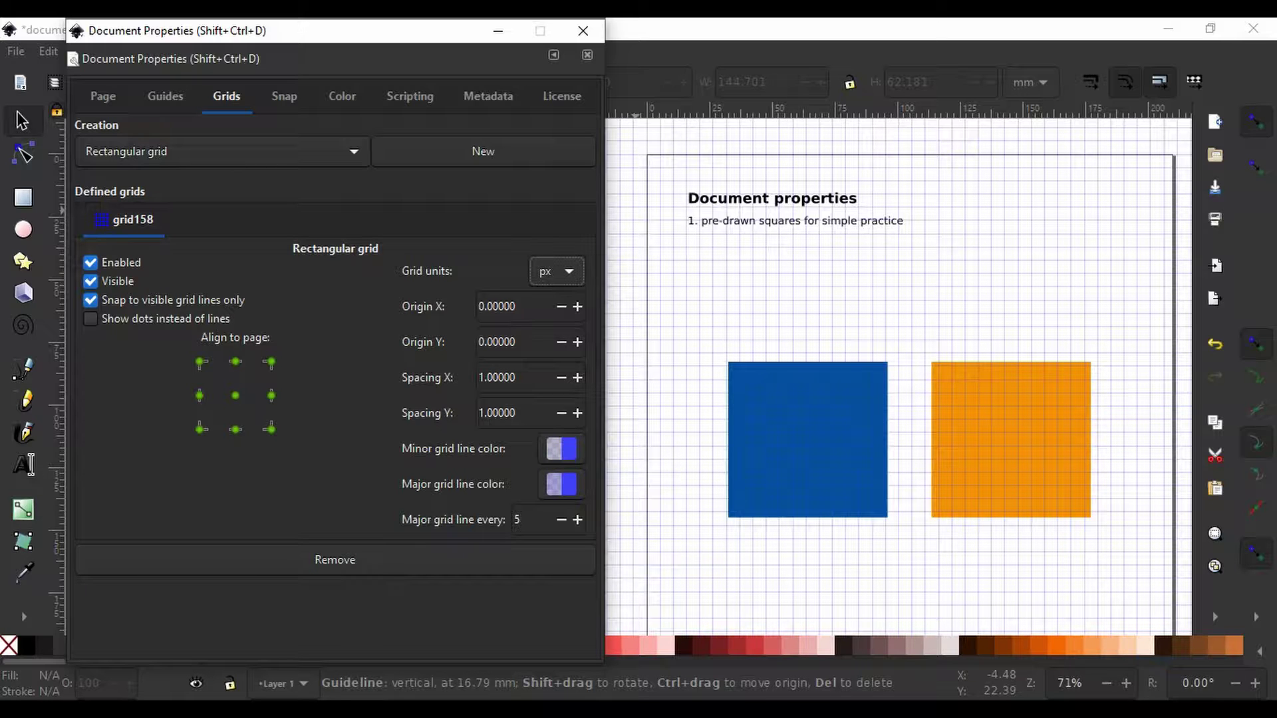
pyautogui.press('Up')
pyautogui.press('Up')
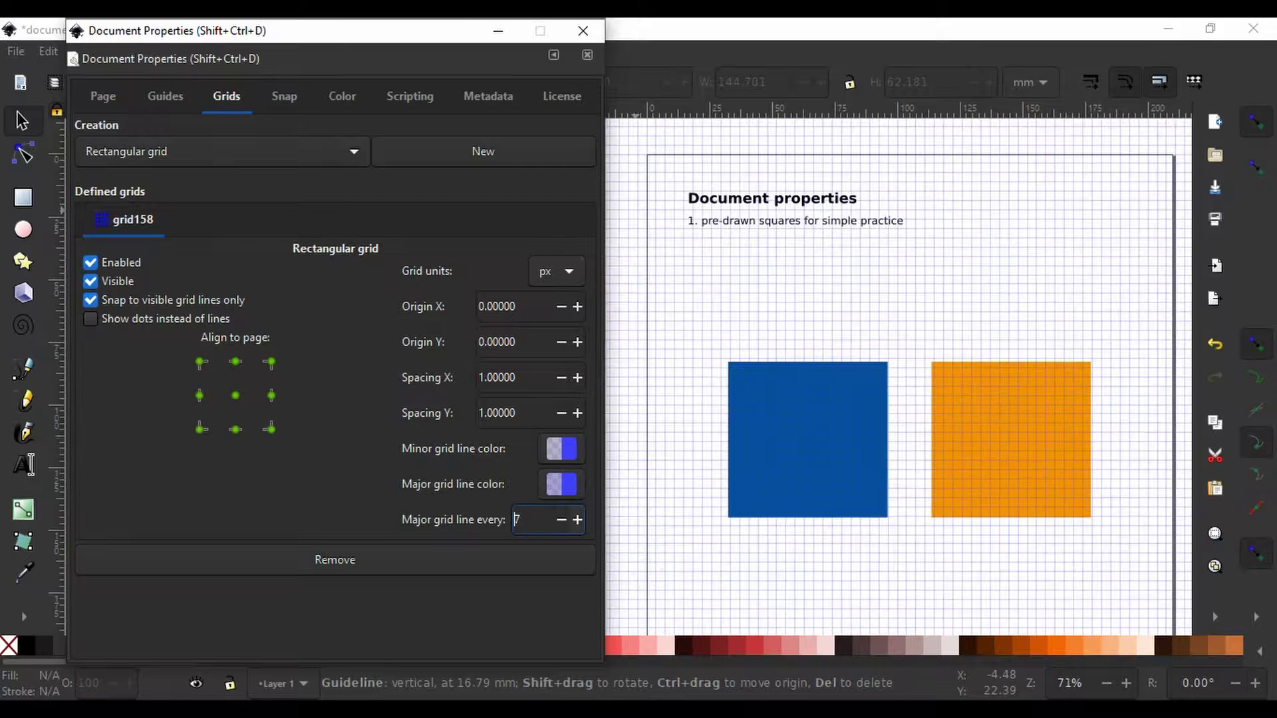
pyautogui.press('Down')
pyautogui.press('Down')
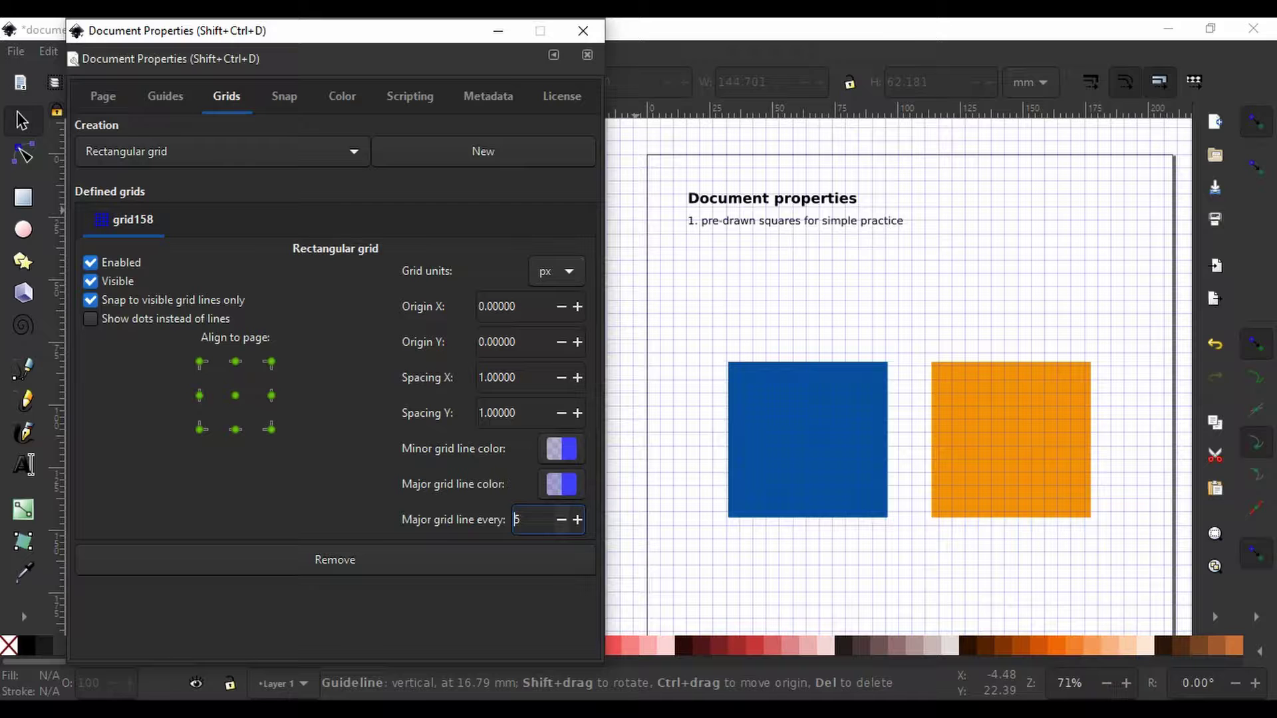
pyautogui.moveTo(517, 305); pyautogui.dragTo(497, 306)
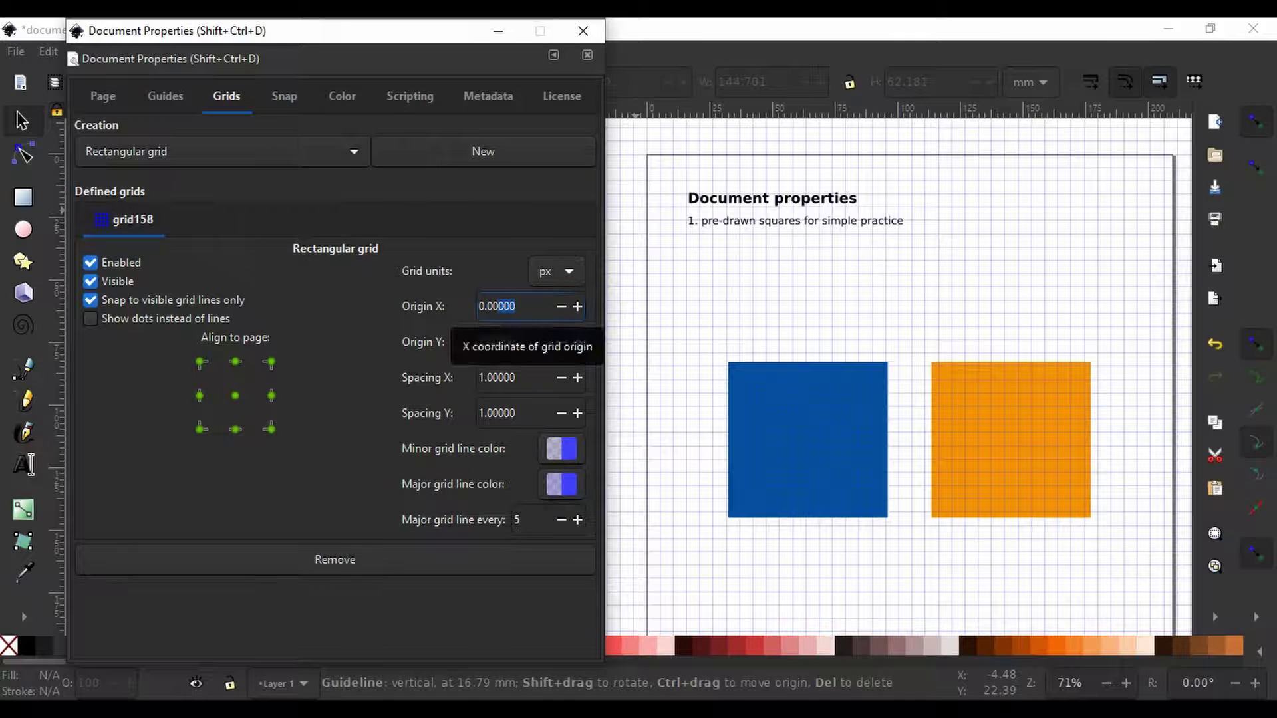
pyautogui.tripleClick(506, 377)
pyautogui.write('20')
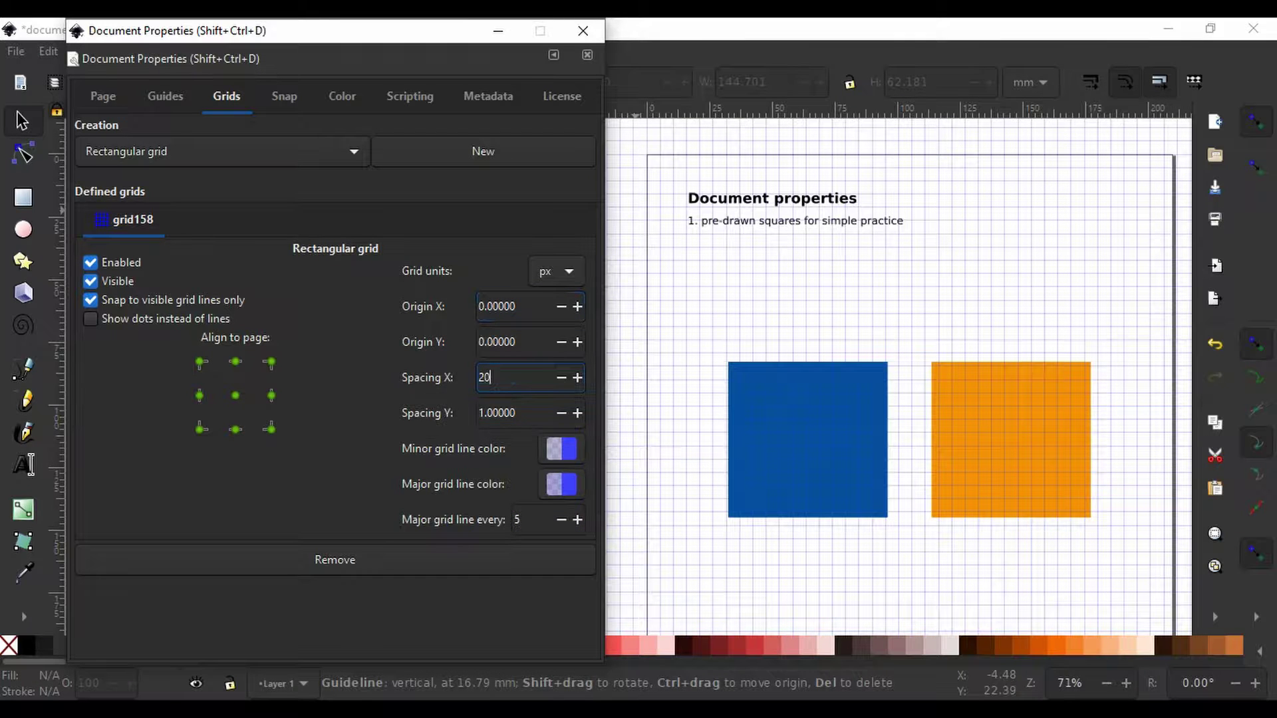
pyautogui.press('Return')
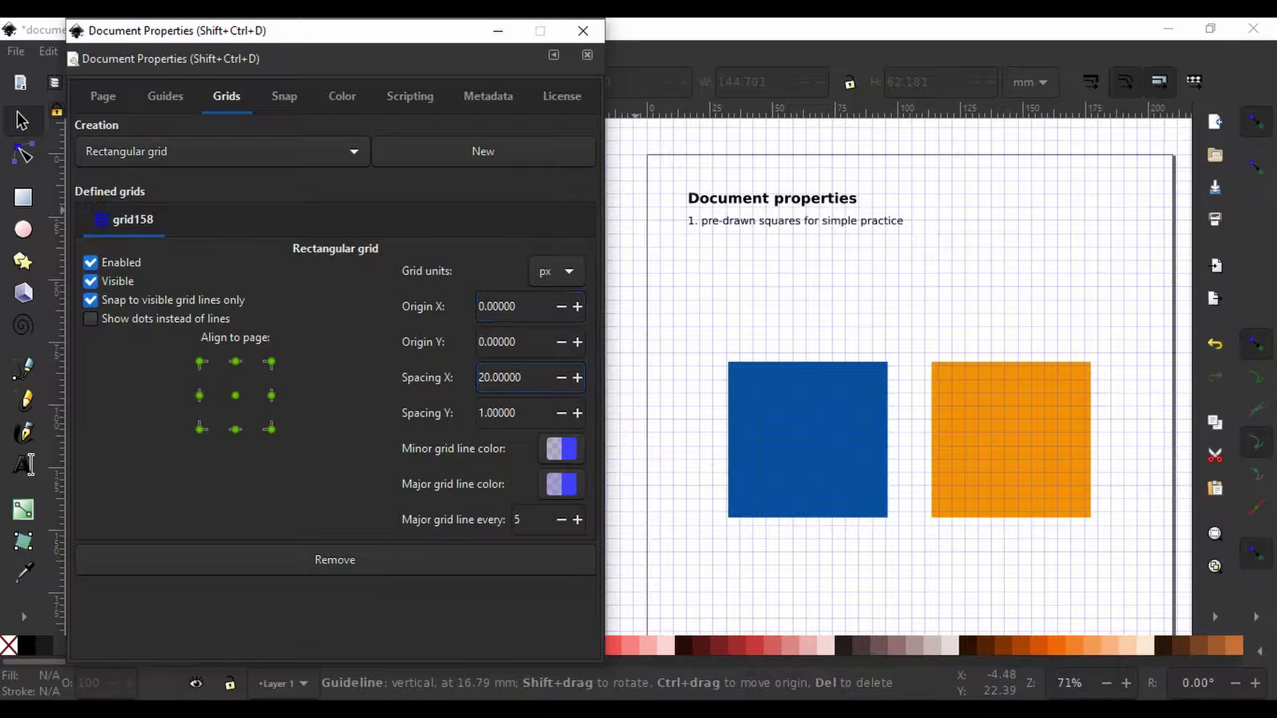
pyautogui.click(520, 378)
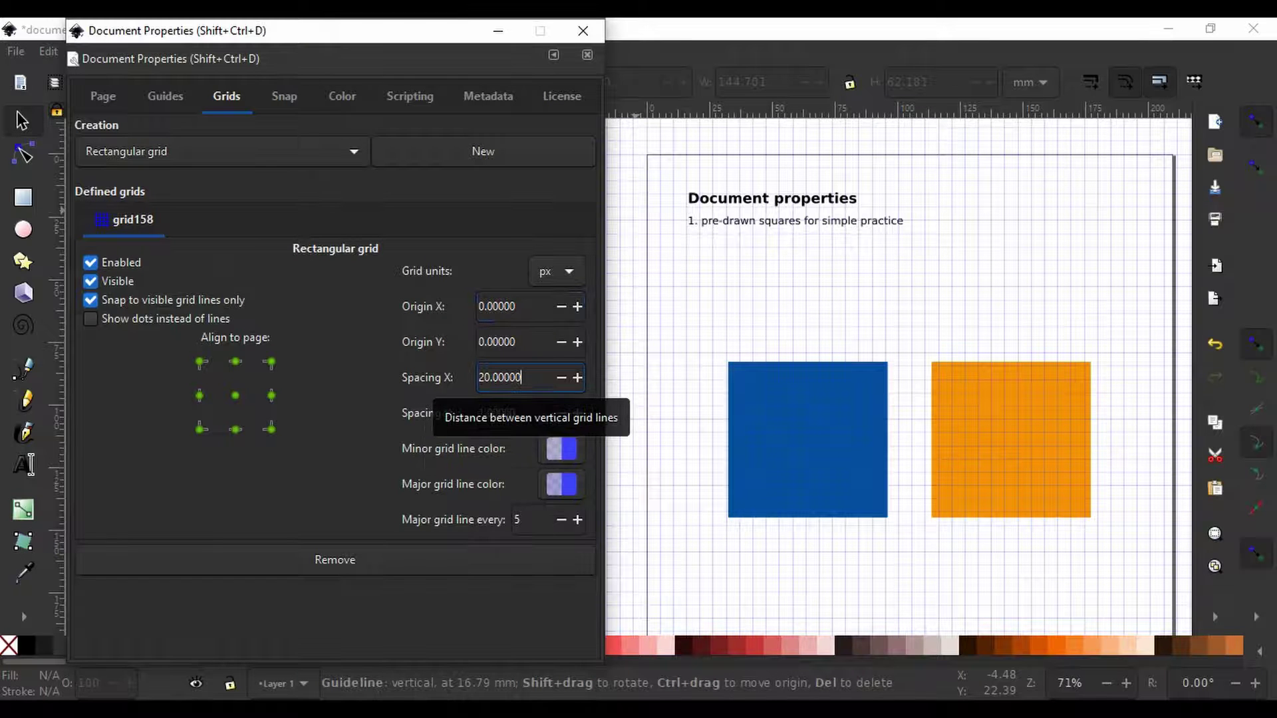
pyautogui.tripleClick(505, 413)
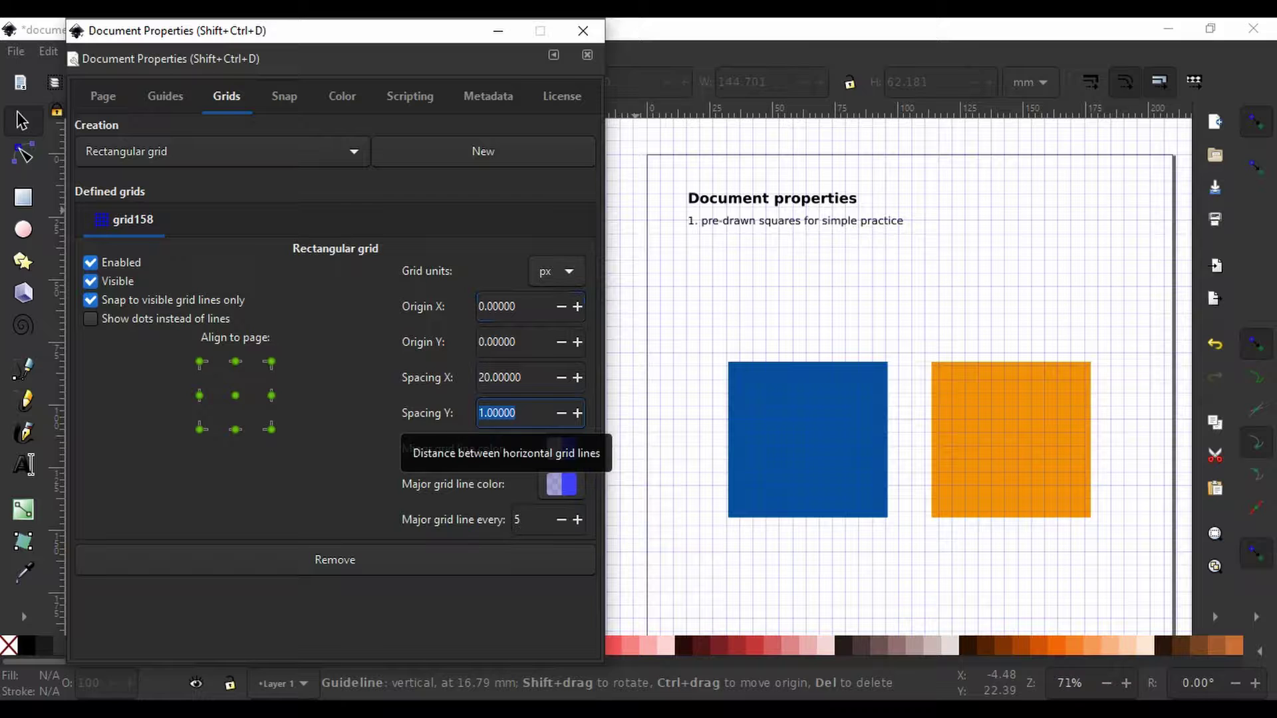
pyautogui.write('20')
pyautogui.press('Return')
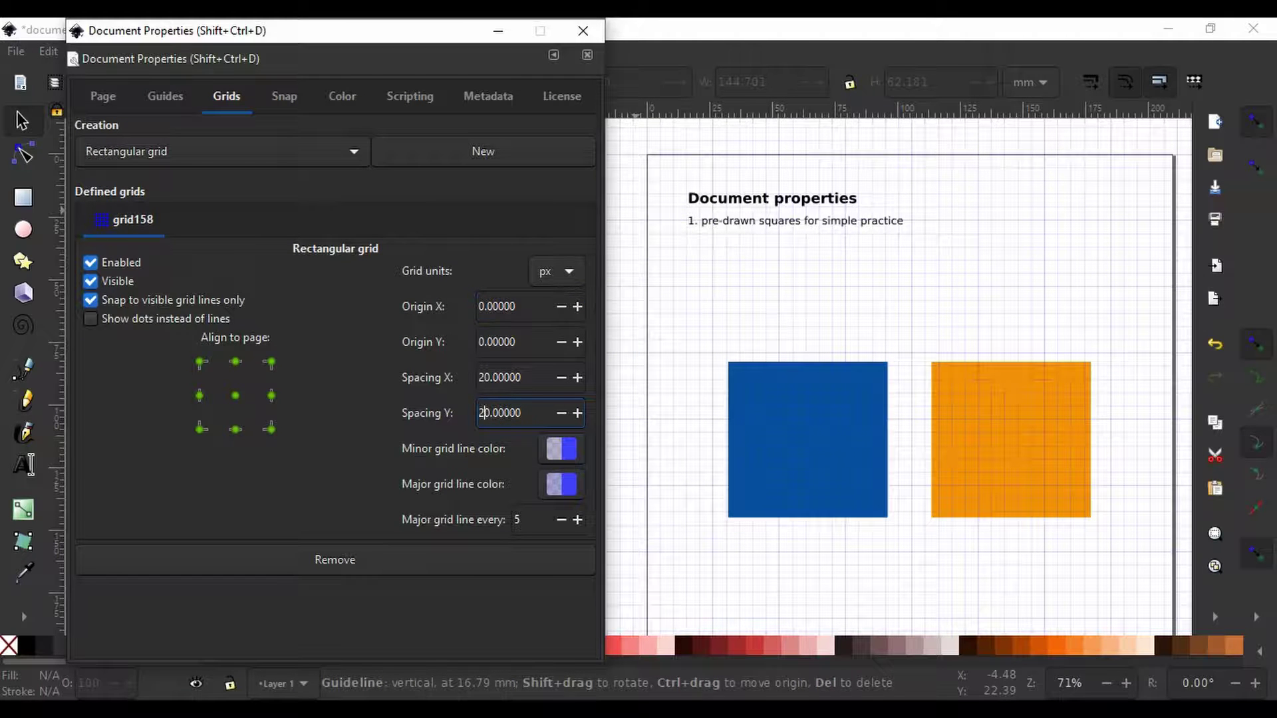
pyautogui.hotkey('ctrl', 'z')
pyautogui.hotkey('ctrl', 'z')
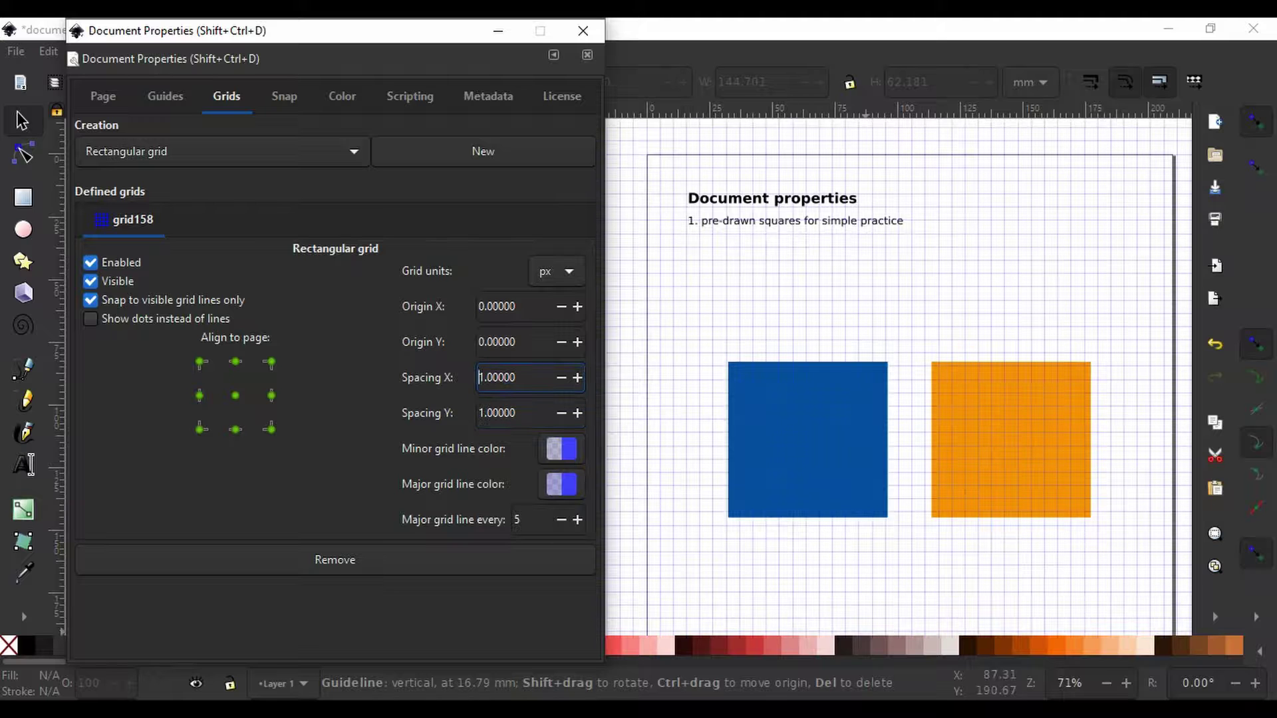
pyautogui.moveTo(343, 31); pyautogui.dragTo(509, 34)
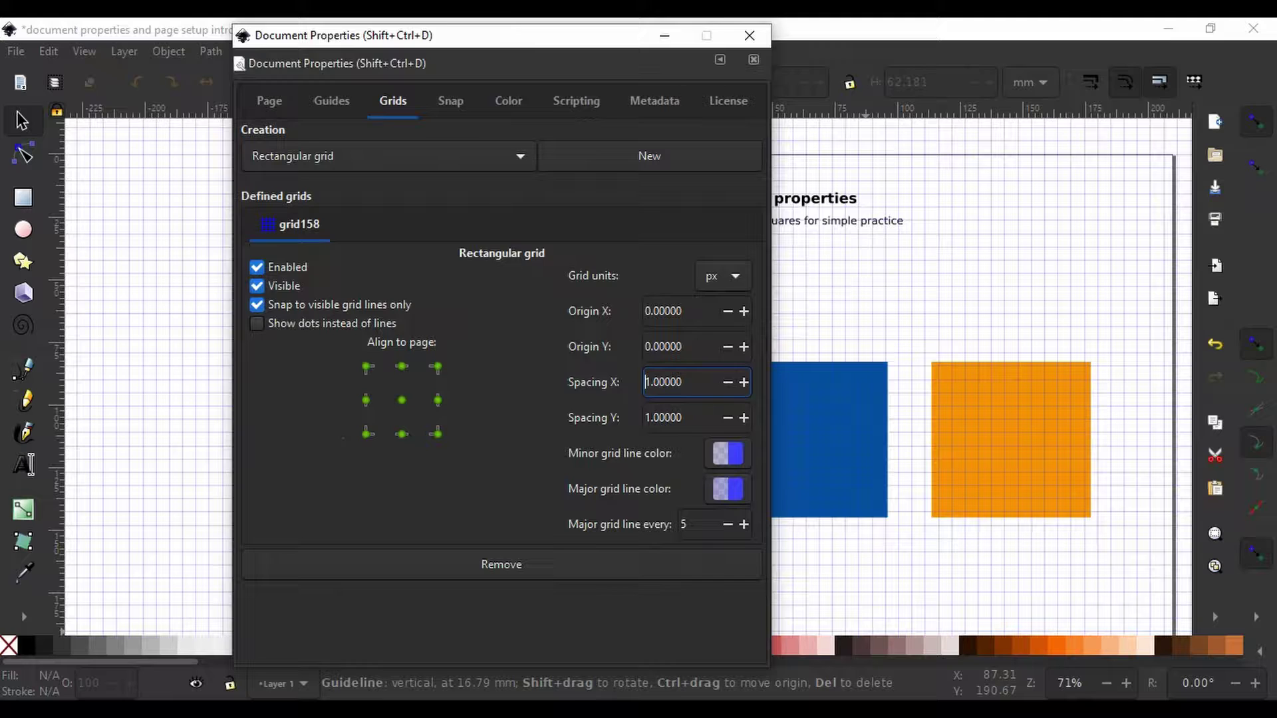
pyautogui.hotkey('alt', 'v')
pyautogui.press('Down')
pyautogui.press('Down')
pyautogui.press('Down')
pyautogui.press('Down')
pyautogui.press('Down')
pyautogui.press('Down')
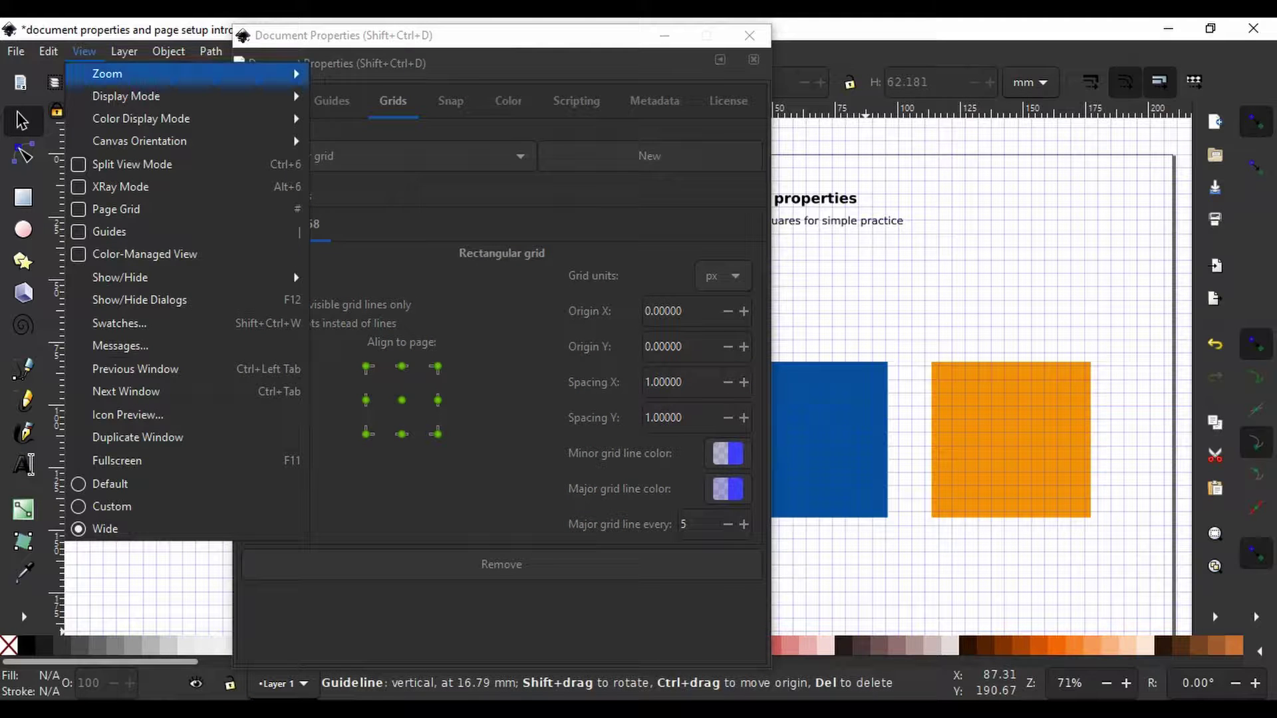
pyautogui.press('Down')
pyautogui.press('Down')
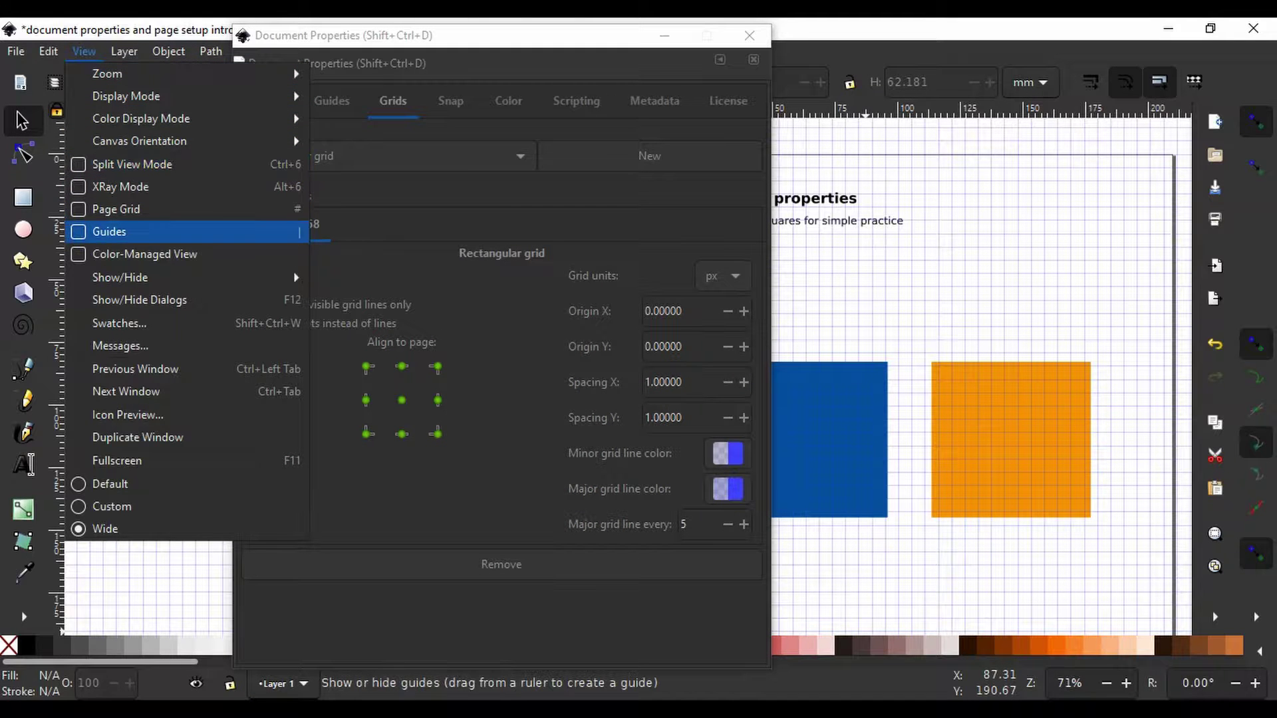
pyautogui.press('Up')
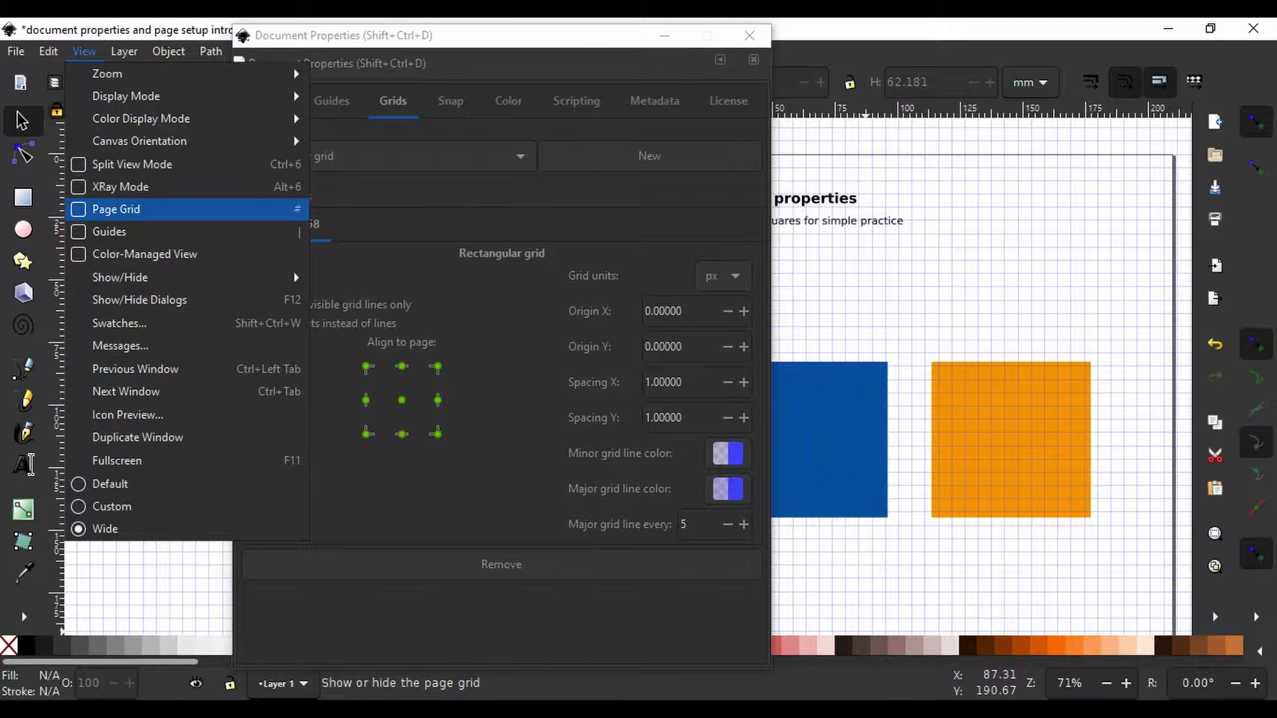
pyautogui.click(422, 38)
pyautogui.moveTo(423, 38); pyautogui.dragTo(252, 33)
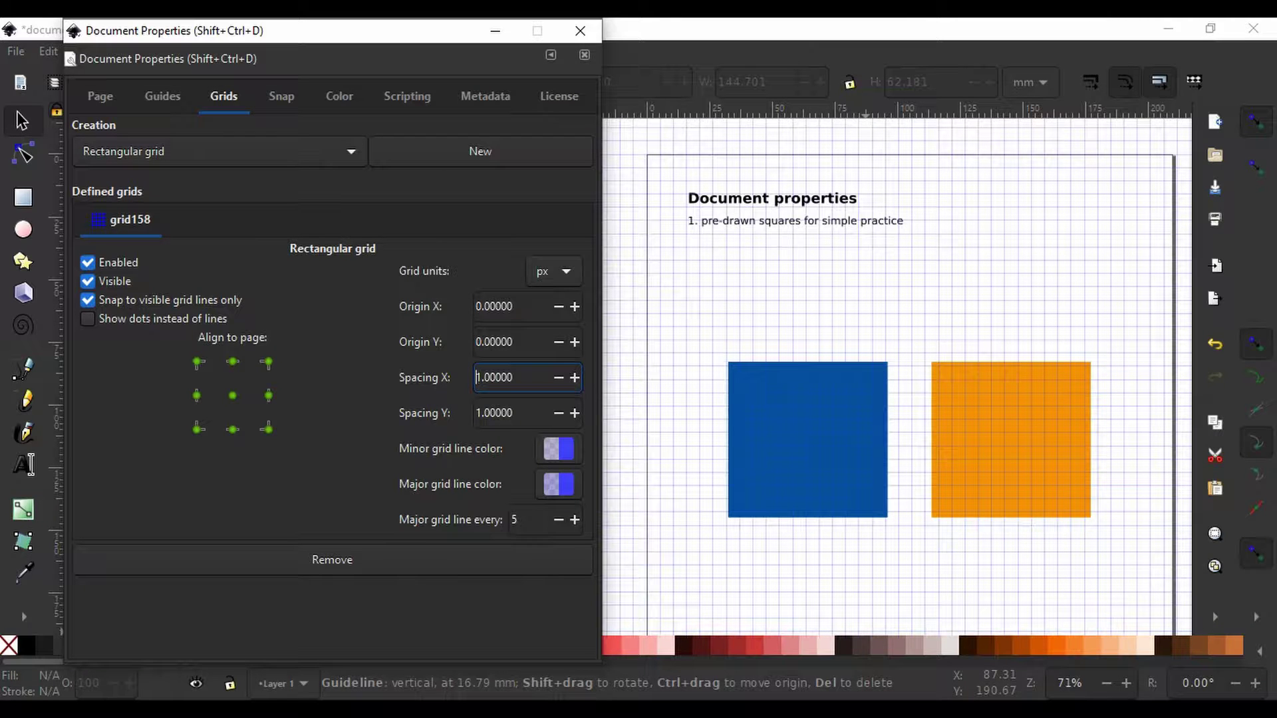
# - Hide the page grid with #, then remove grid158 from Document Properties
pyautogui.press('Escape')
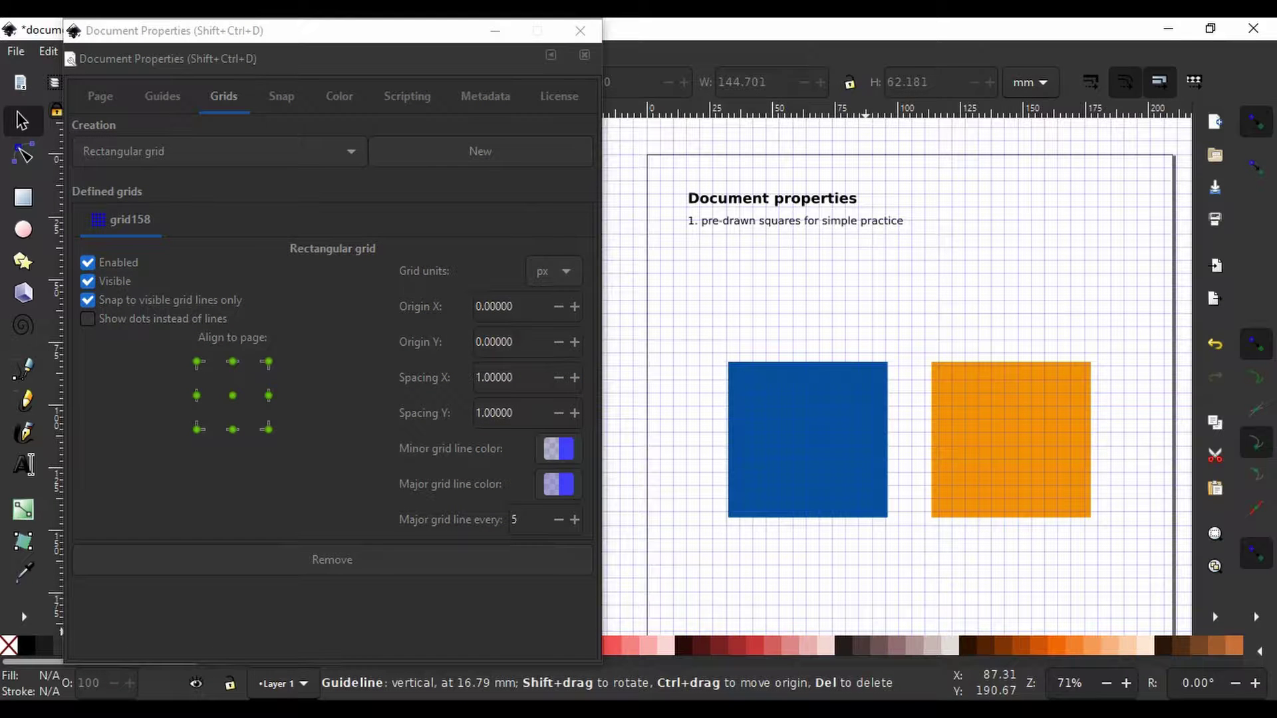
pyautogui.press('#')
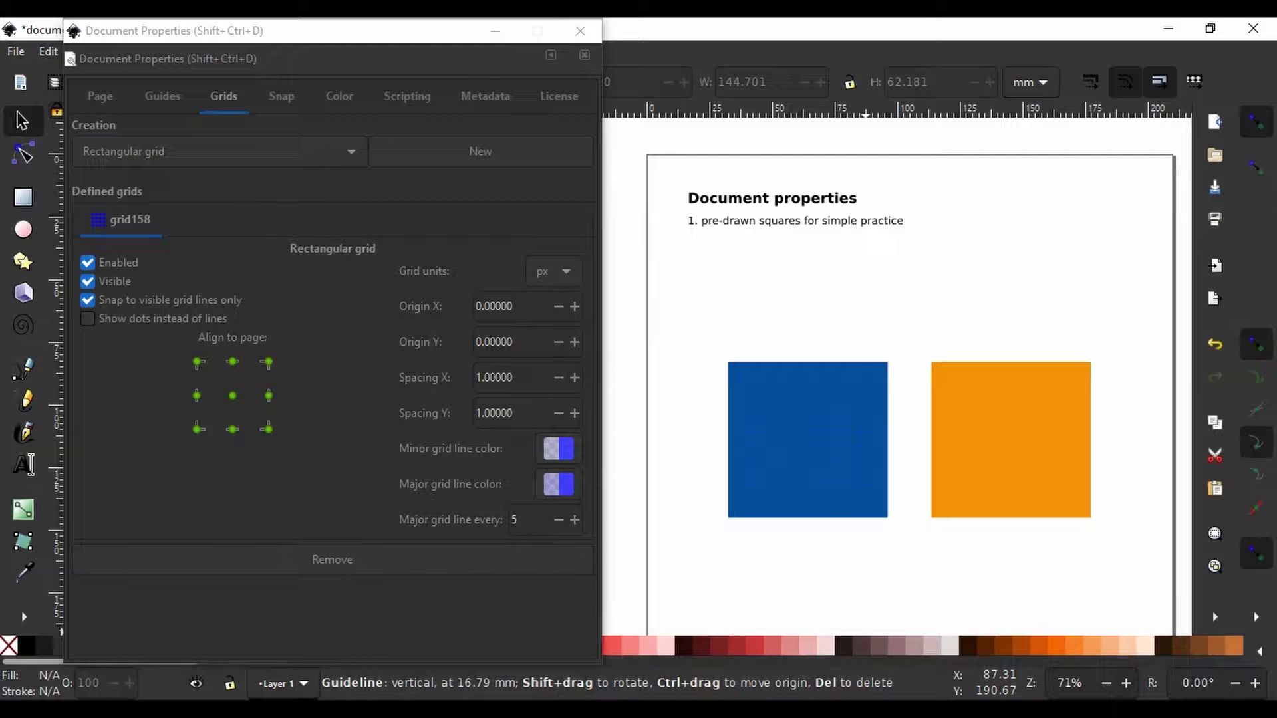
pyautogui.hotkey('alt', 'Tab')
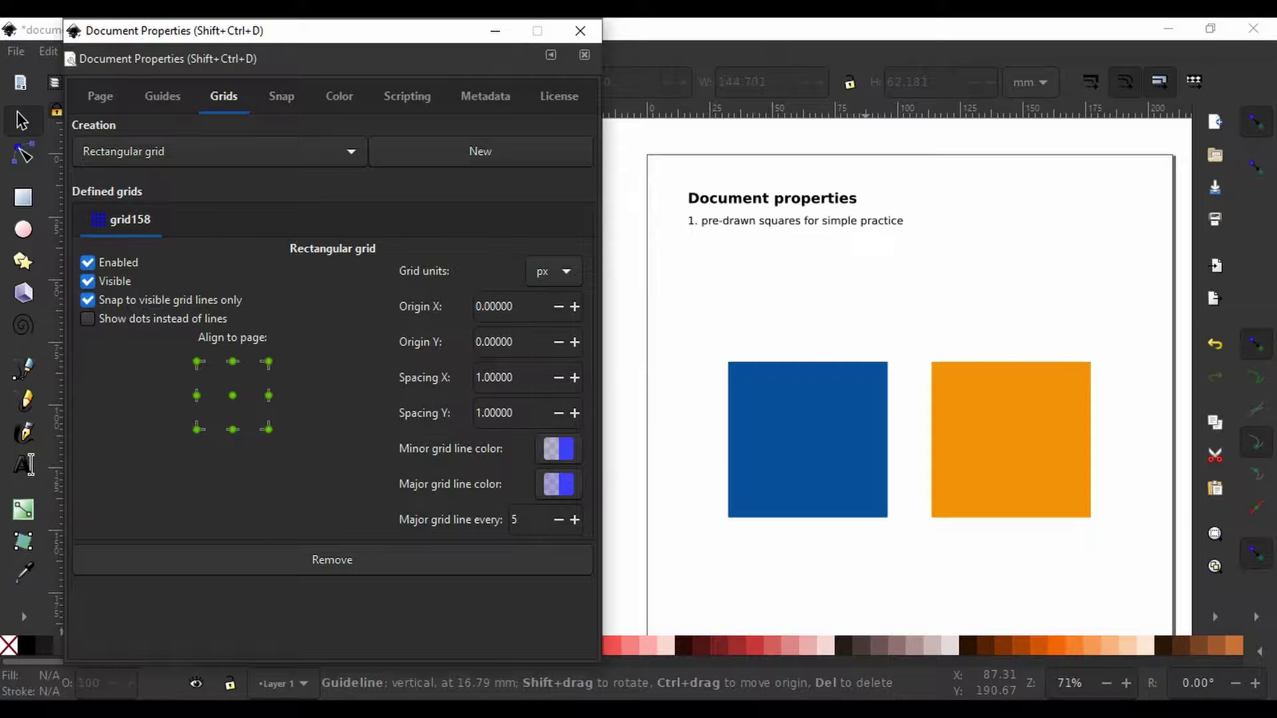
pyautogui.click(331, 559)
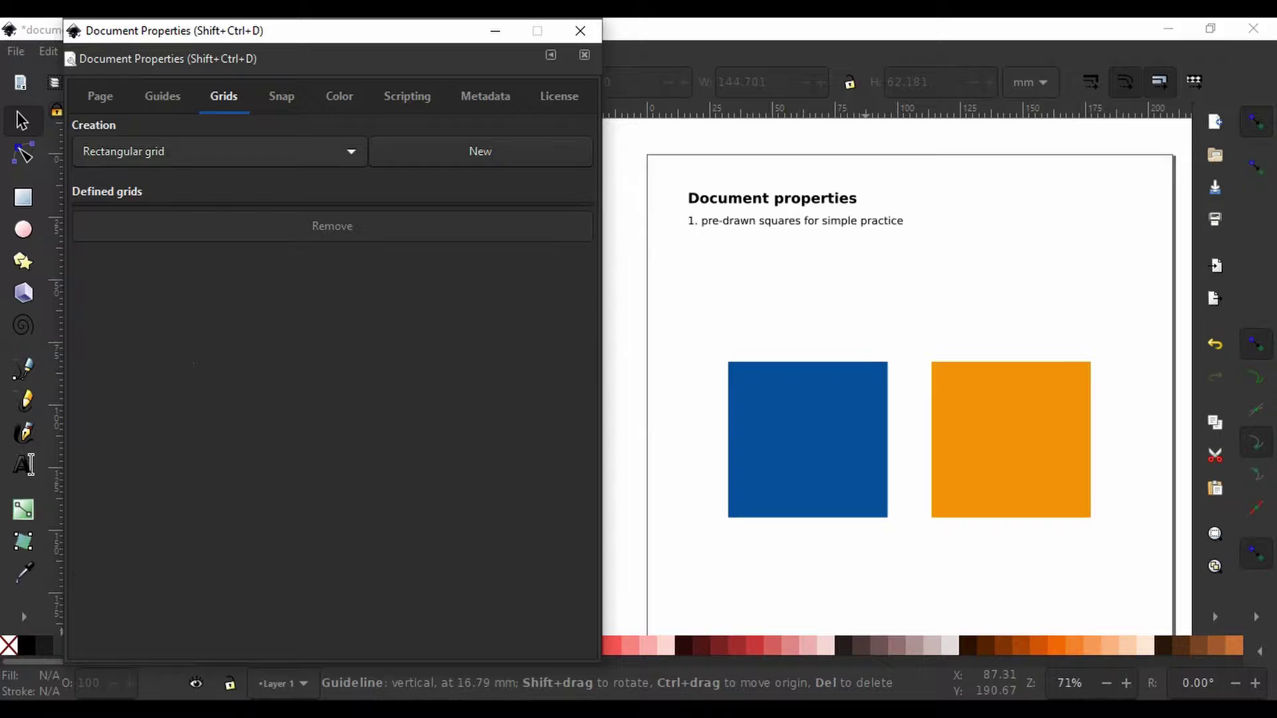
# - Set Axonometric as the new grid type, create grid160, then remove it
pyautogui.click(219, 152)
pyautogui.press('Down')
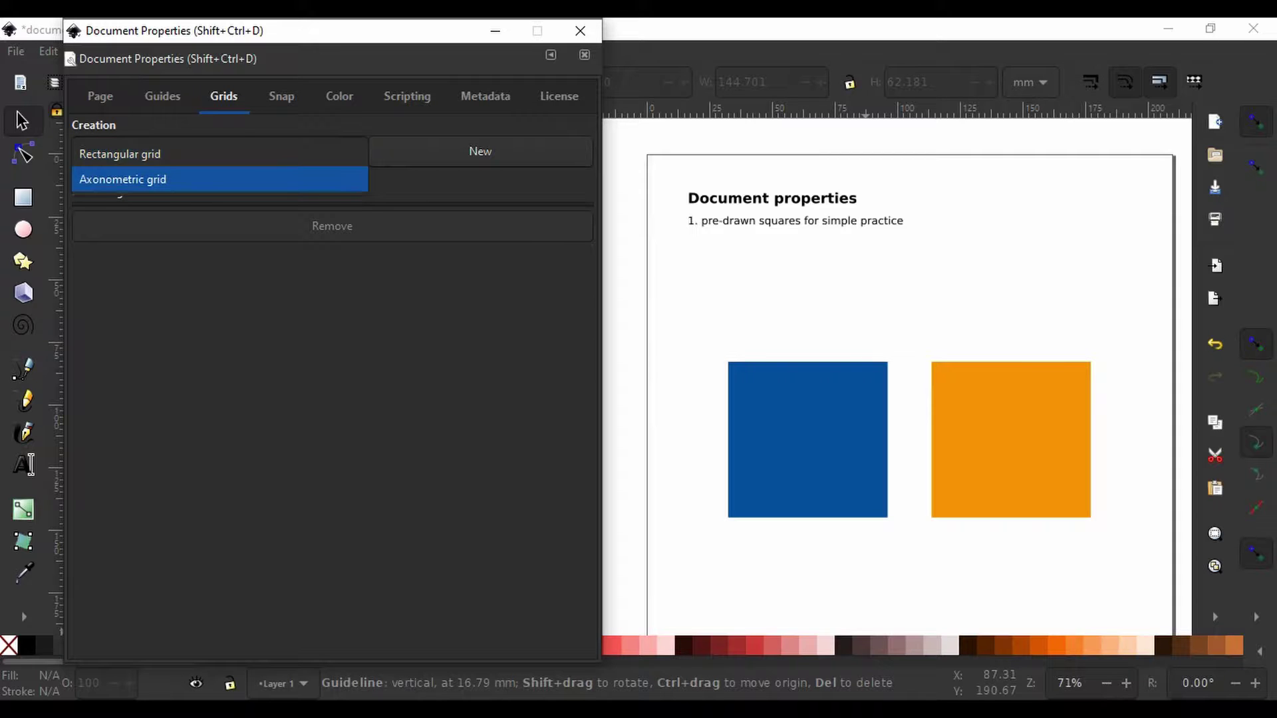
pyautogui.press('Return')
pyautogui.press('Tab')
pyautogui.press('Return')
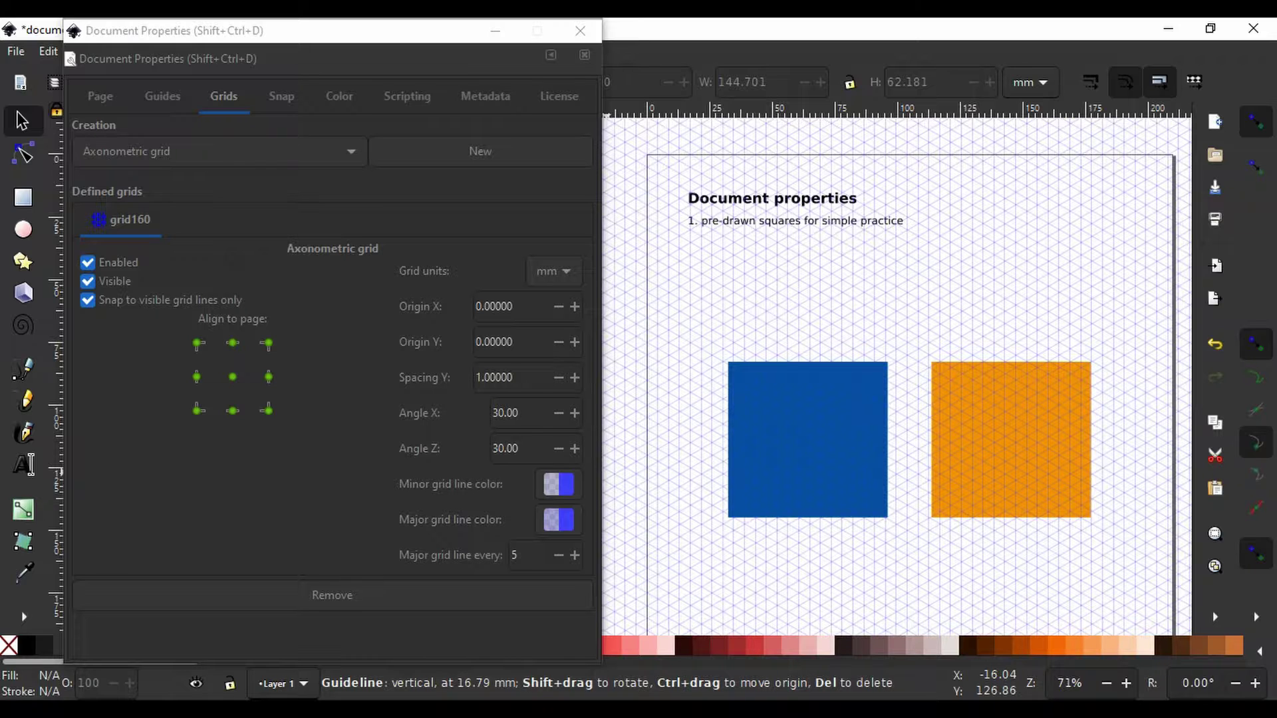
pyautogui.click(332, 594)
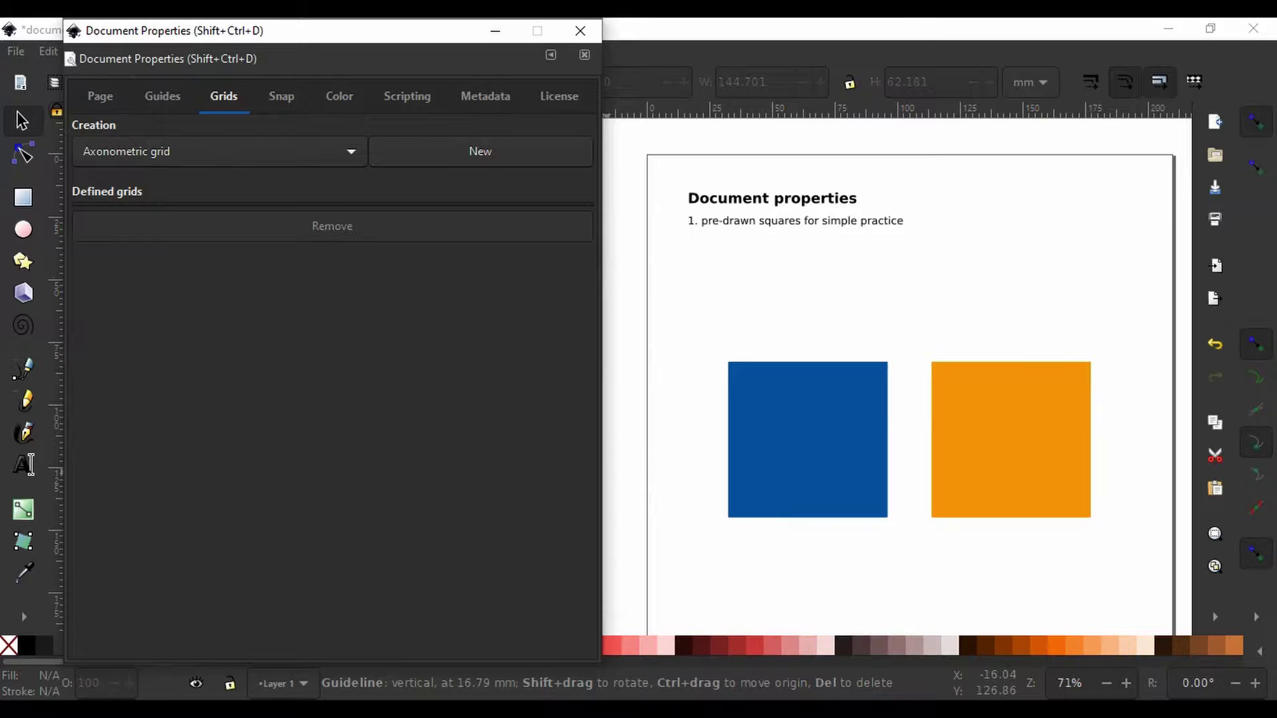
# - On the Snap tab, toggle Snap to objects between Always snap and within 20
pyautogui.click(281, 96)
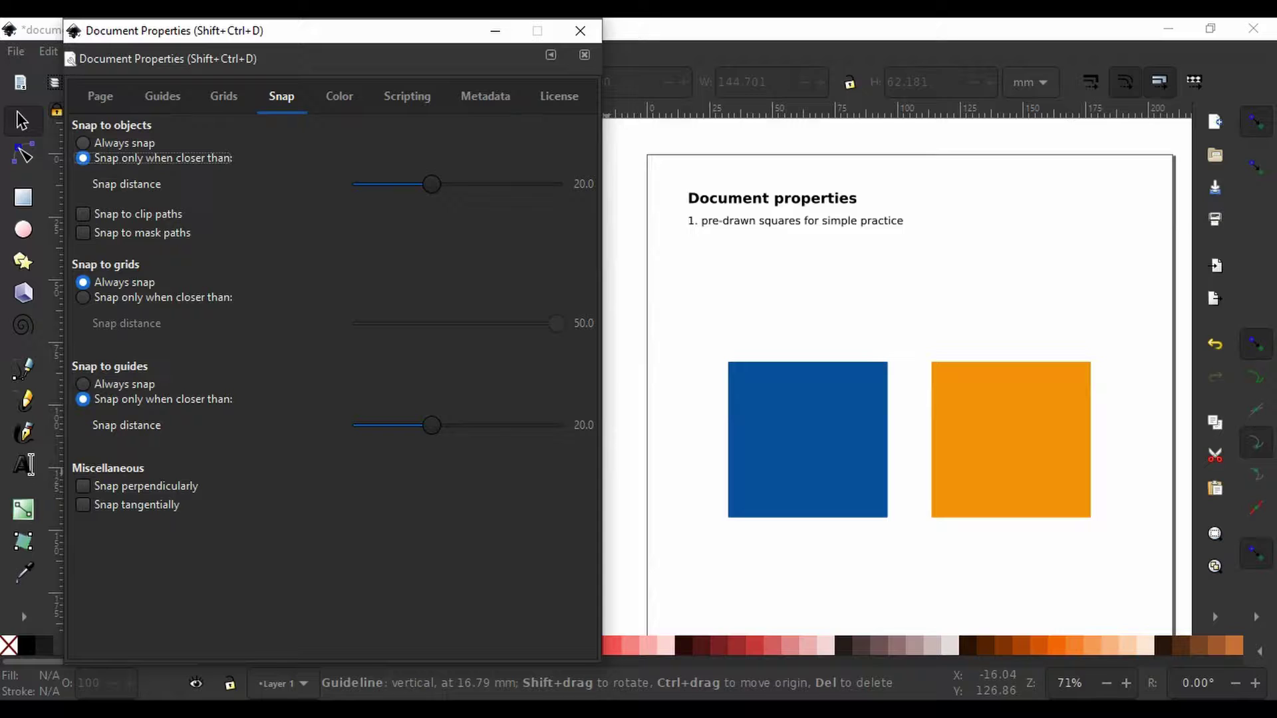
pyautogui.click(83, 142)
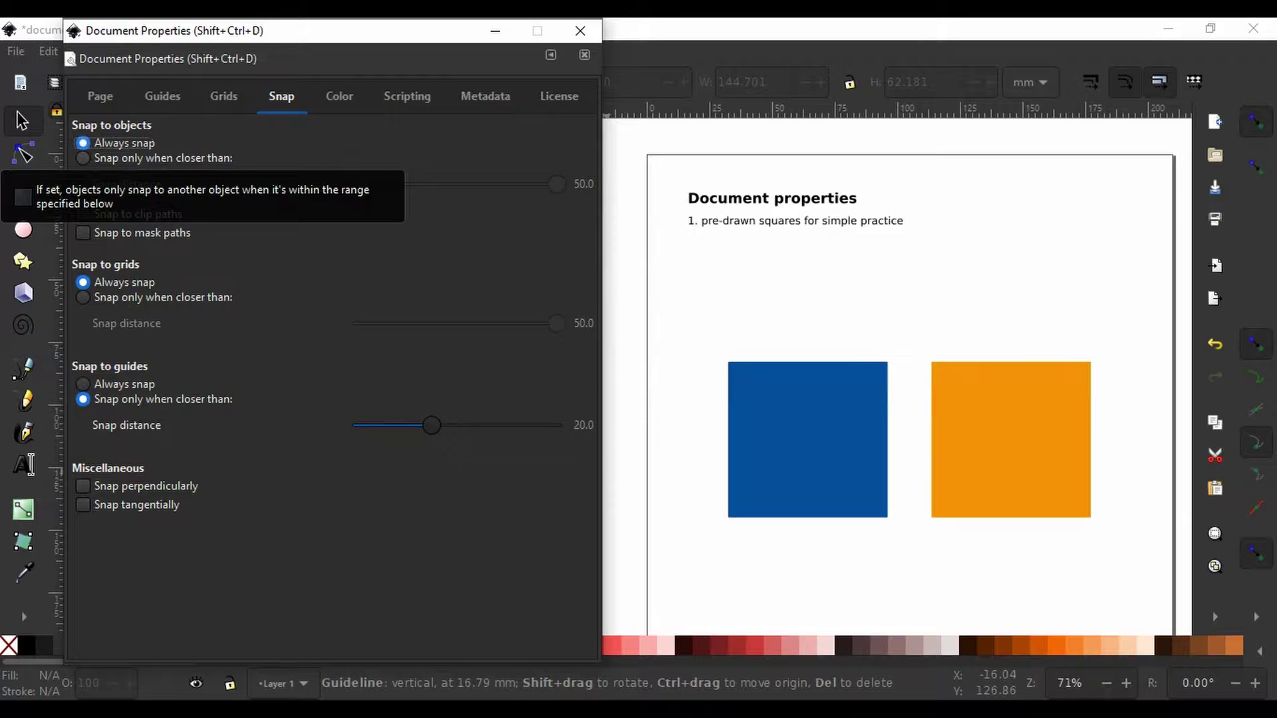
pyautogui.click(82, 157)
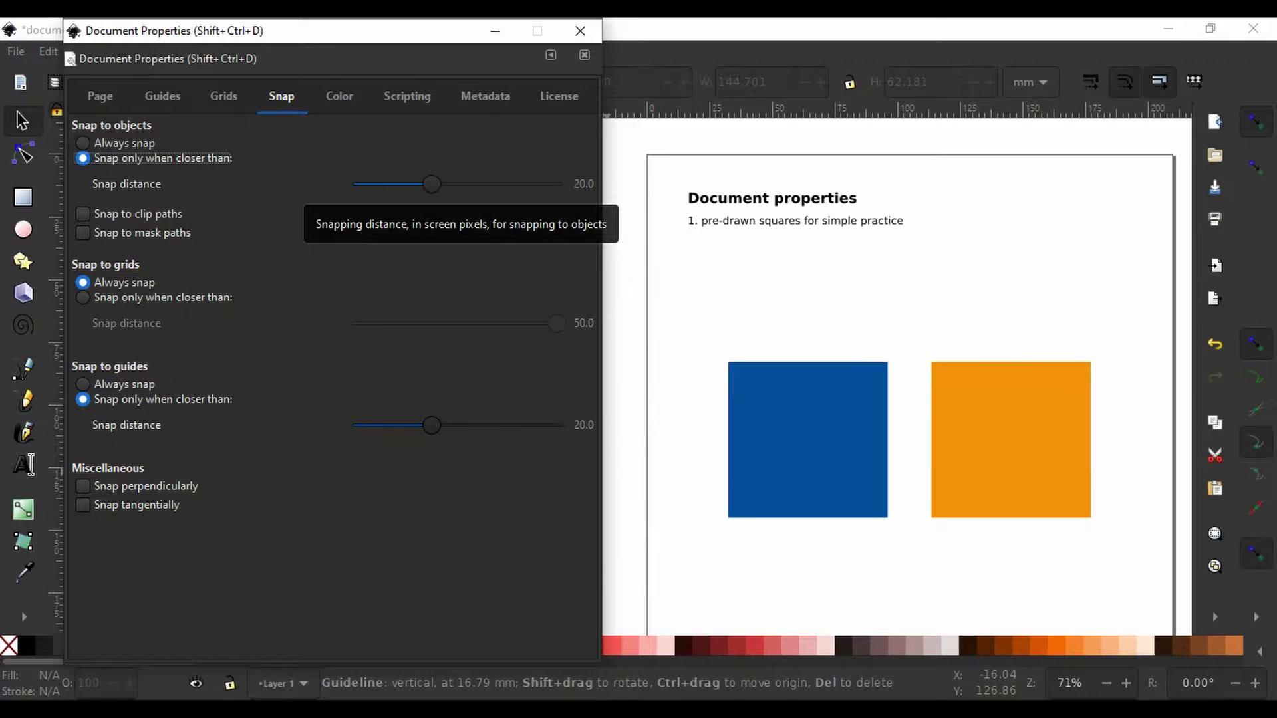
# - Drag the orange square until it snaps against the blue square, then undo the last move and deselect
pyautogui.moveTo(946, 408); pyautogui.dragTo(918, 411)
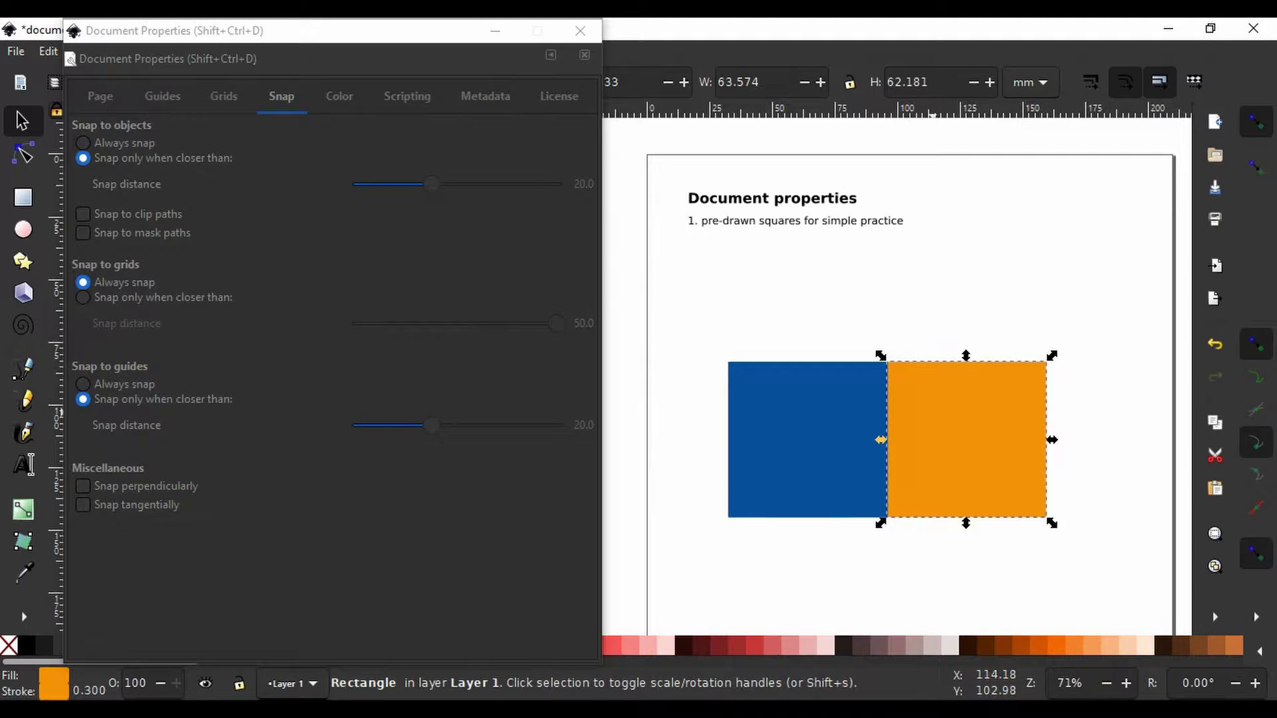
pyautogui.moveTo(939, 416); pyautogui.dragTo(1004, 420)
pyautogui.moveTo(1004, 421)
pyautogui.mouseDown()
pyautogui.moveTo(952, 423)
pyautogui.moveTo(1016, 425)
pyautogui.moveTo(999, 426)
pyautogui.mouseUp()
pyautogui.hotkey('ctrl', 'z')
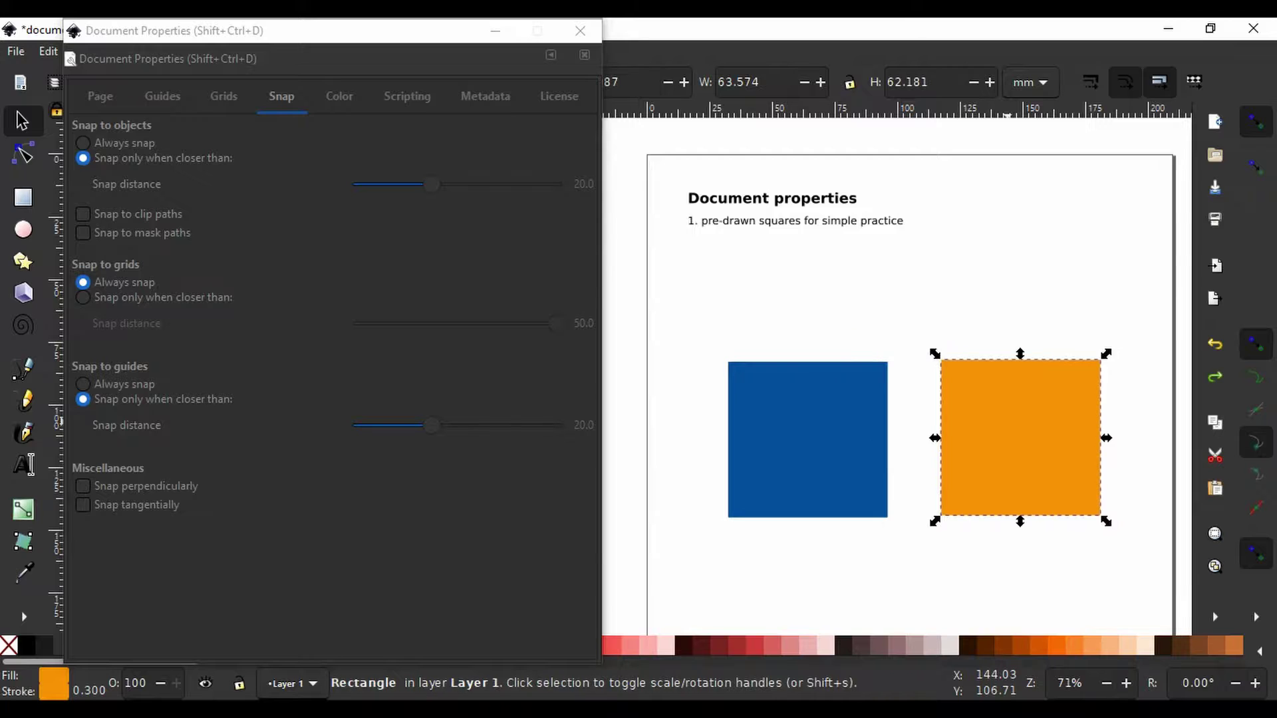
pyautogui.press('Escape')
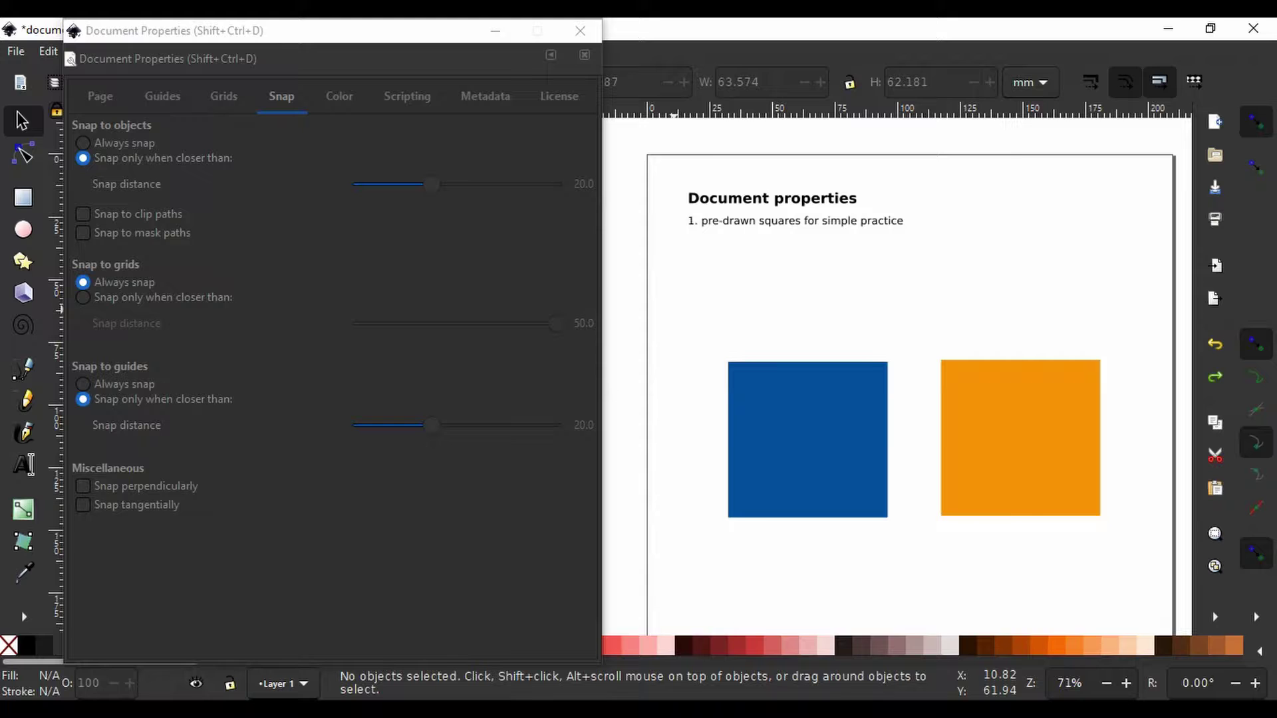
pyautogui.press('#')
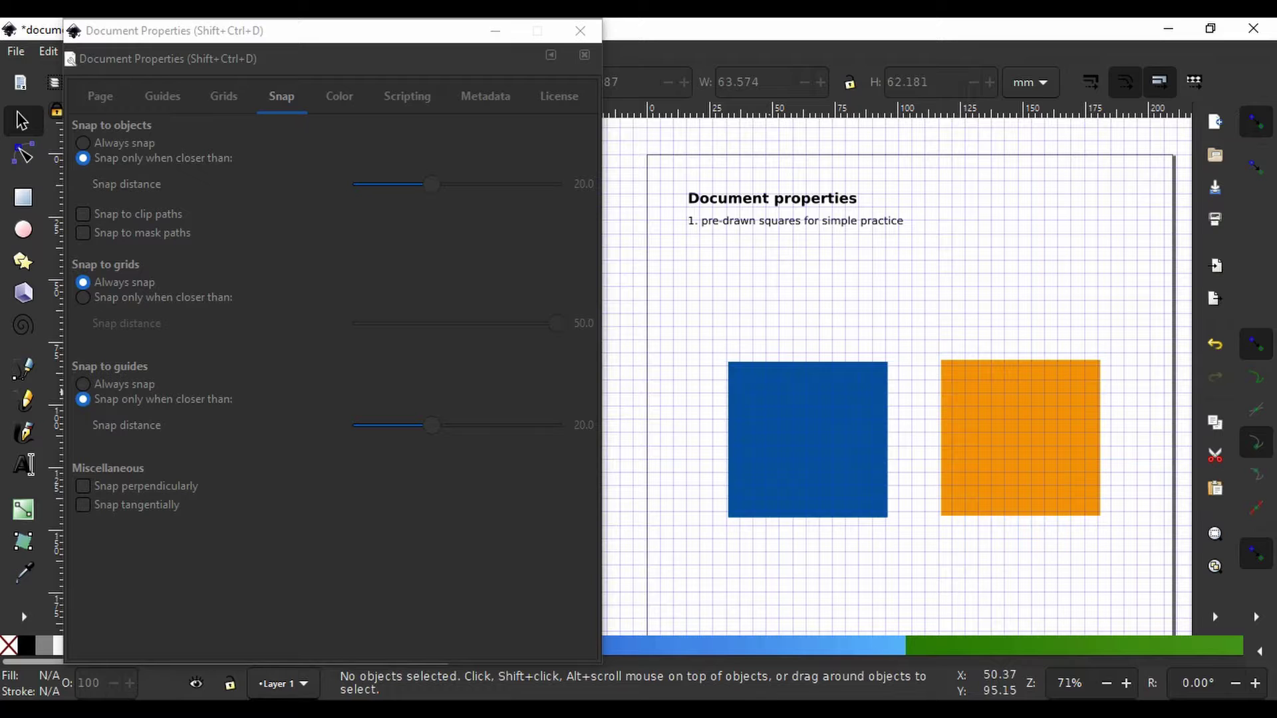
pyautogui.moveTo(823, 414)
pyautogui.mouseDown()
pyautogui.moveTo(820, 378)
pyautogui.moveTo(817, 413)
pyautogui.mouseUp()
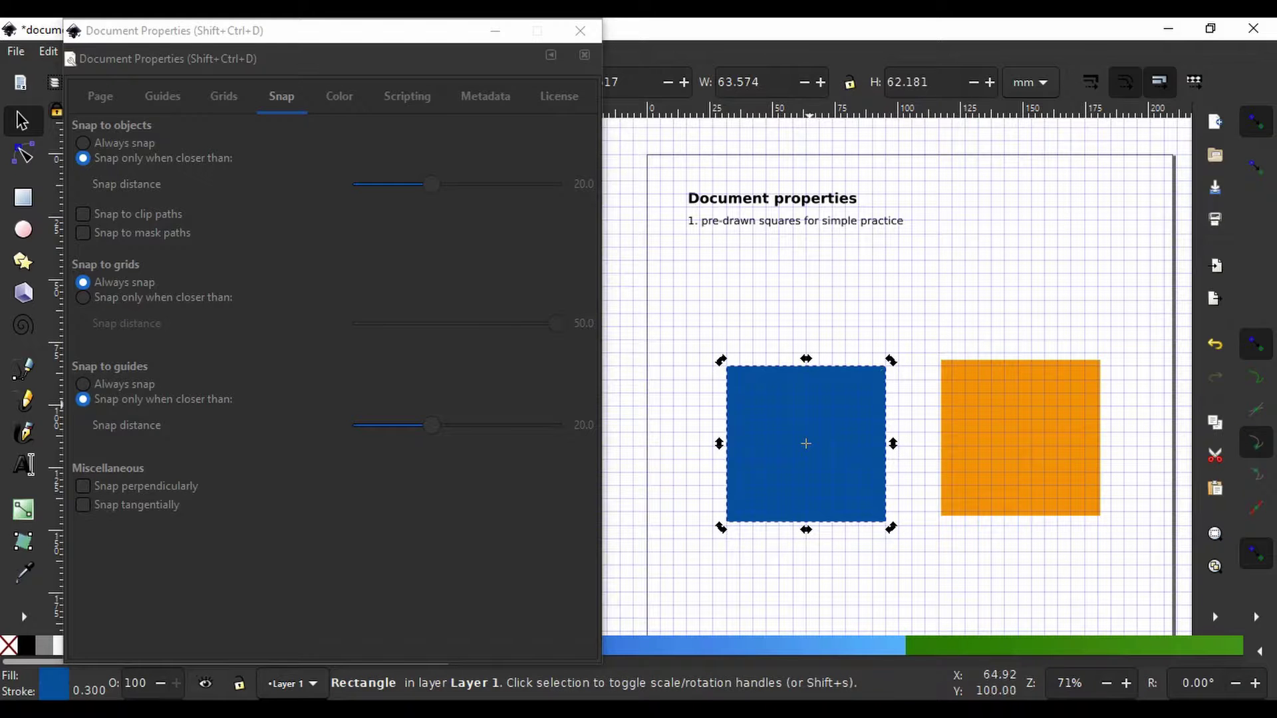
pyautogui.press('Escape')
pyautogui.hotkey('ctrl', 'z')
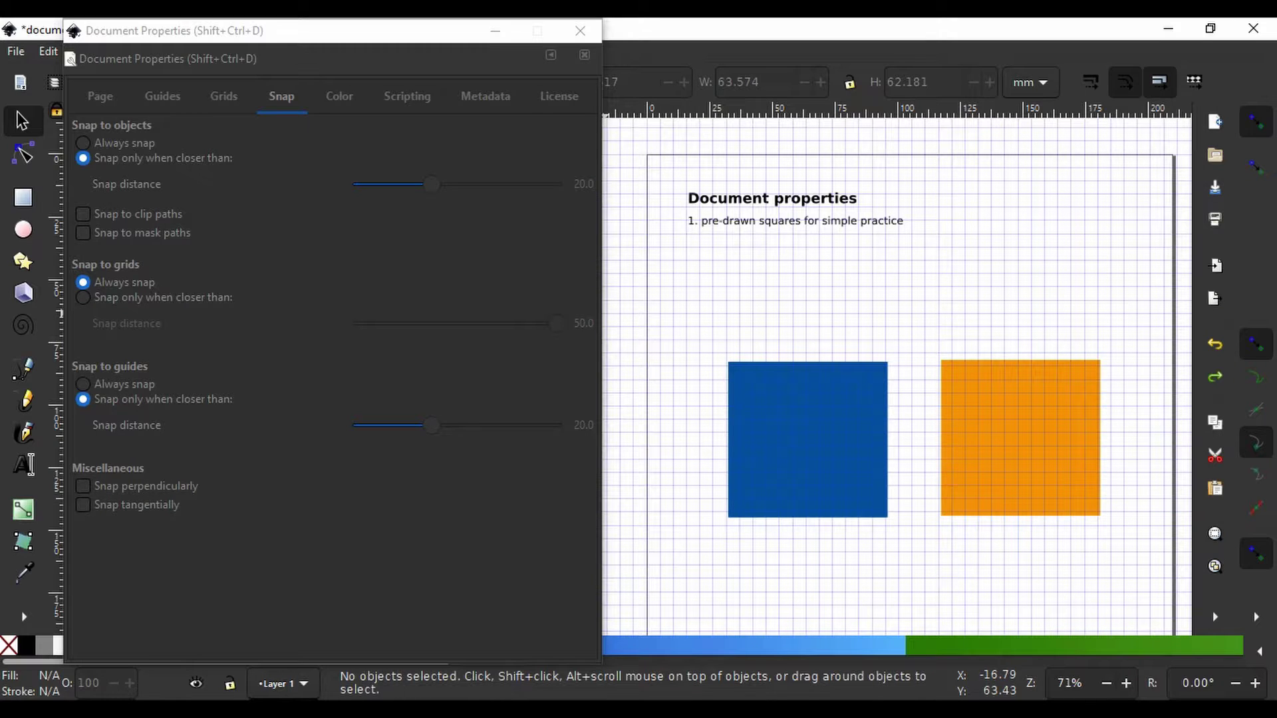
pyautogui.press('#')
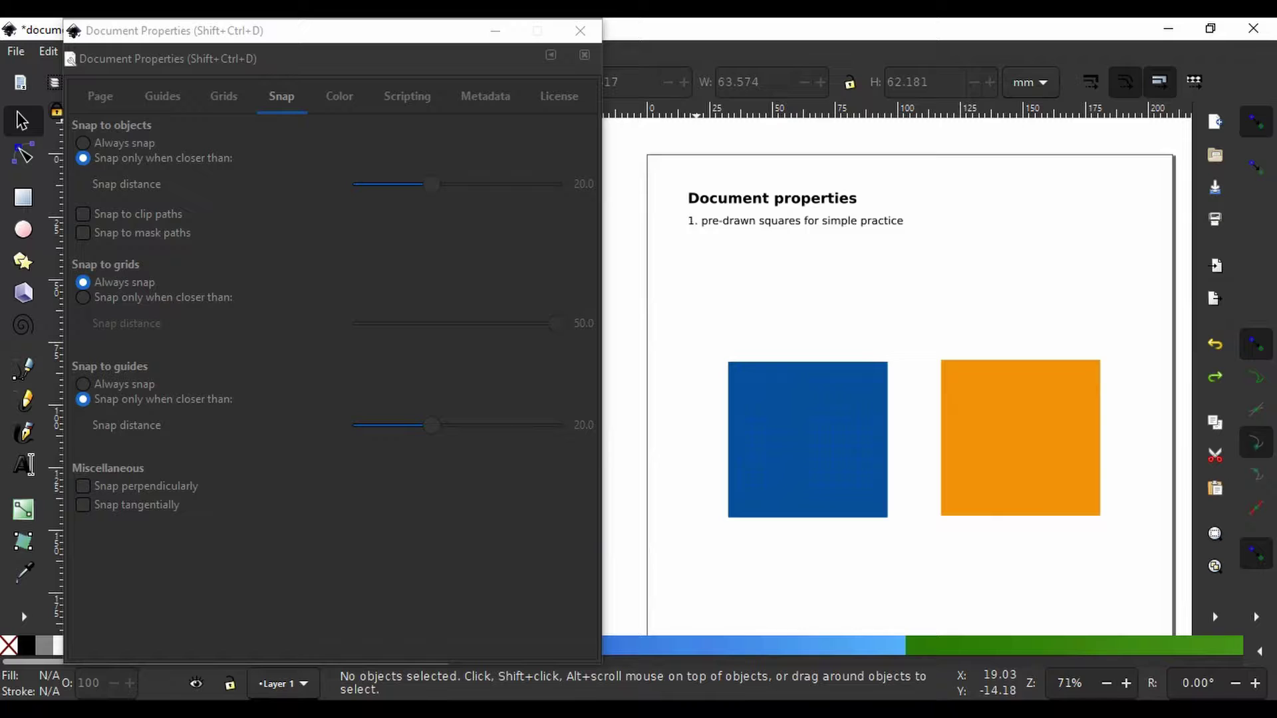
# - Drop a horizontal guide above the squares and snap the blue square's top edge onto it
pyautogui.moveTo(697, 114); pyautogui.dragTo(712, 334)
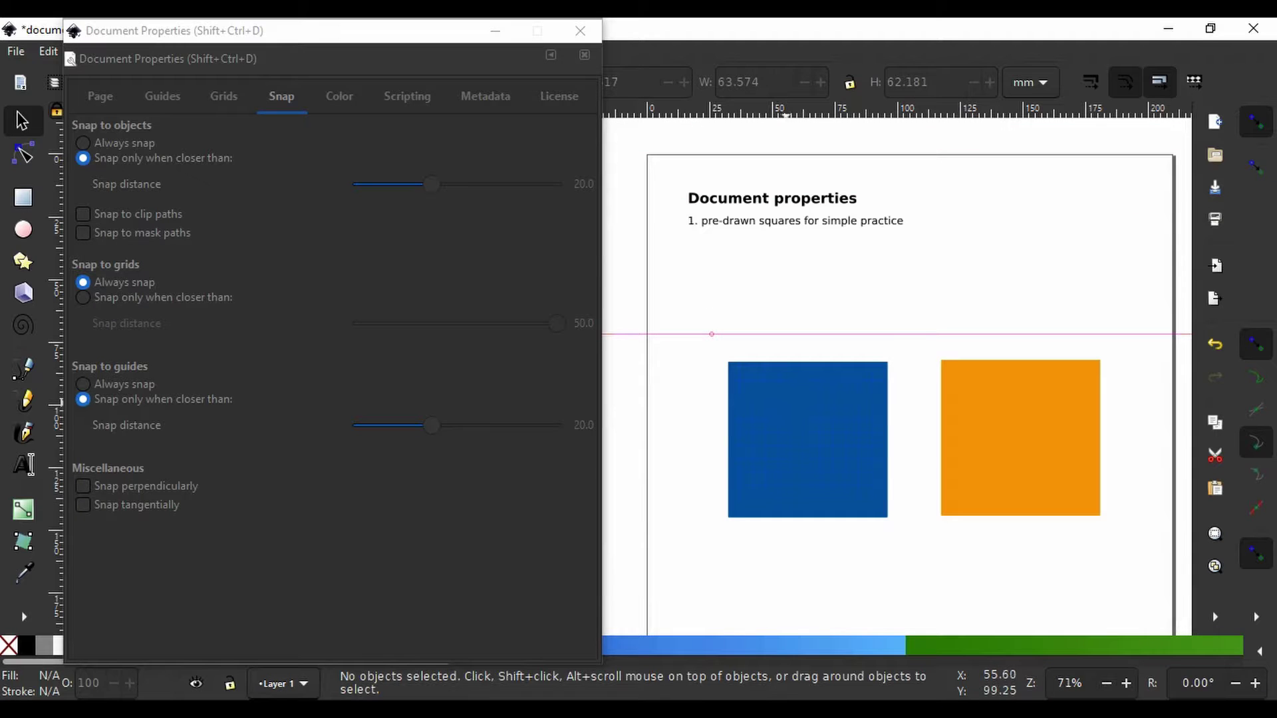
pyautogui.moveTo(791, 407)
pyautogui.mouseDown()
pyautogui.moveTo(793, 387)
pyautogui.moveTo(795, 431)
pyautogui.moveTo(796, 385)
pyautogui.mouseUp()
pyautogui.press('Escape')
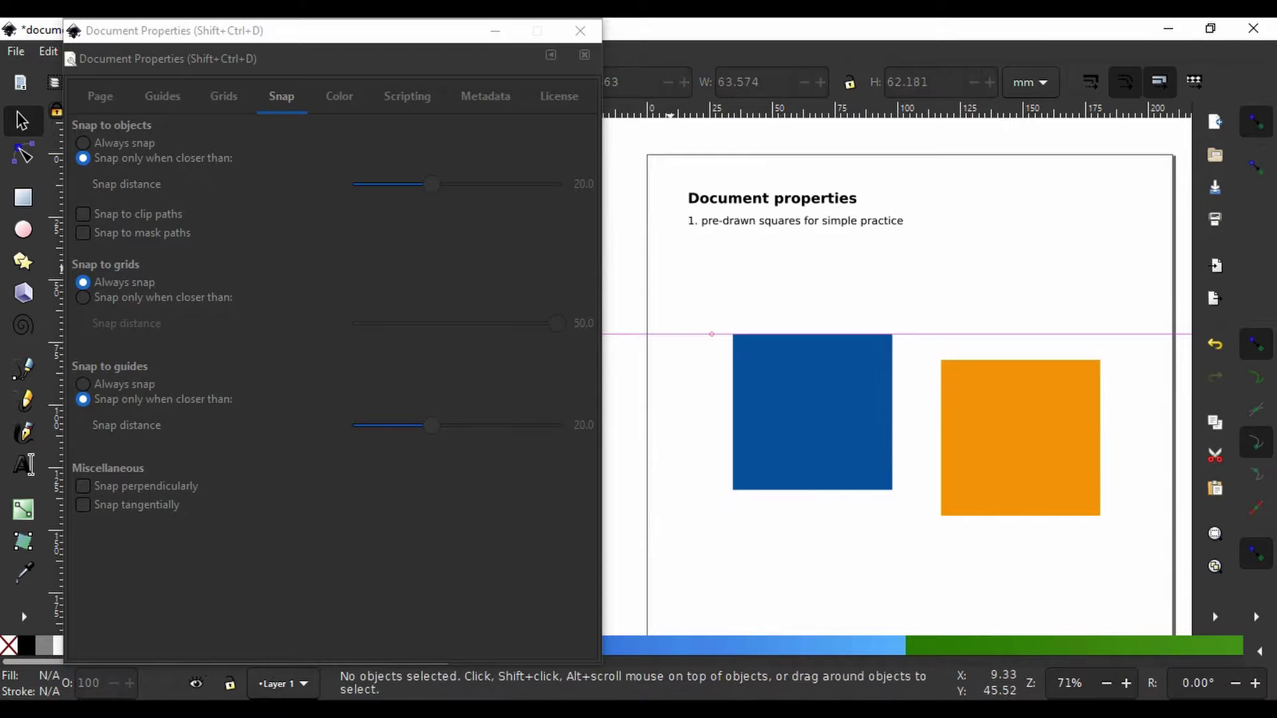
# - Browse the available colour profiles, including sRGB IEC61966-2.1, then go to Scripting
pyautogui.click(340, 95)
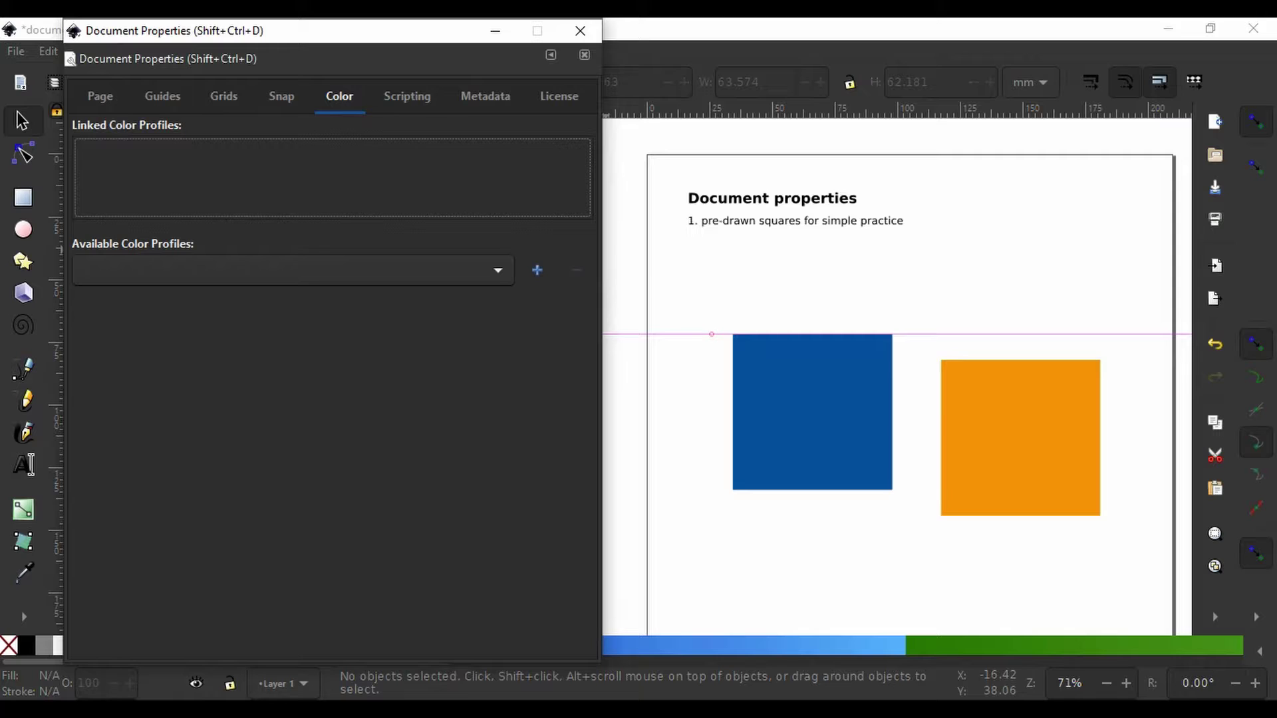
pyautogui.click(497, 270)
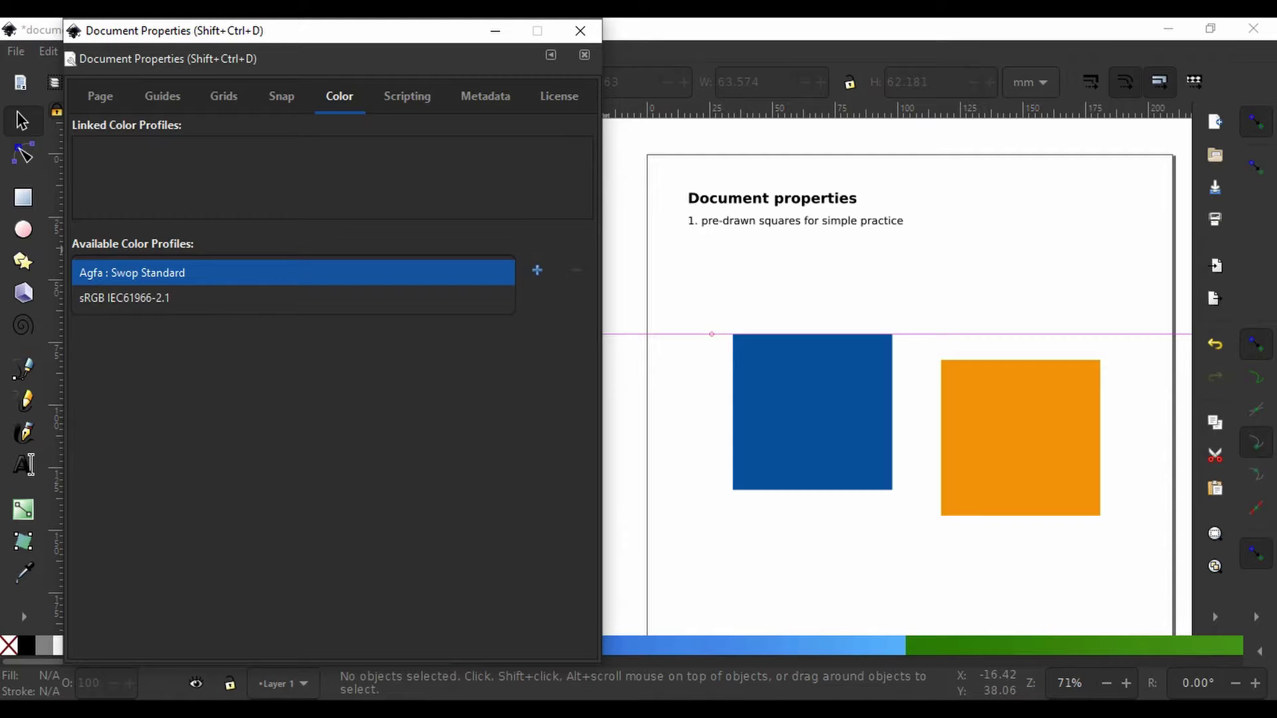
pyautogui.click(124, 297)
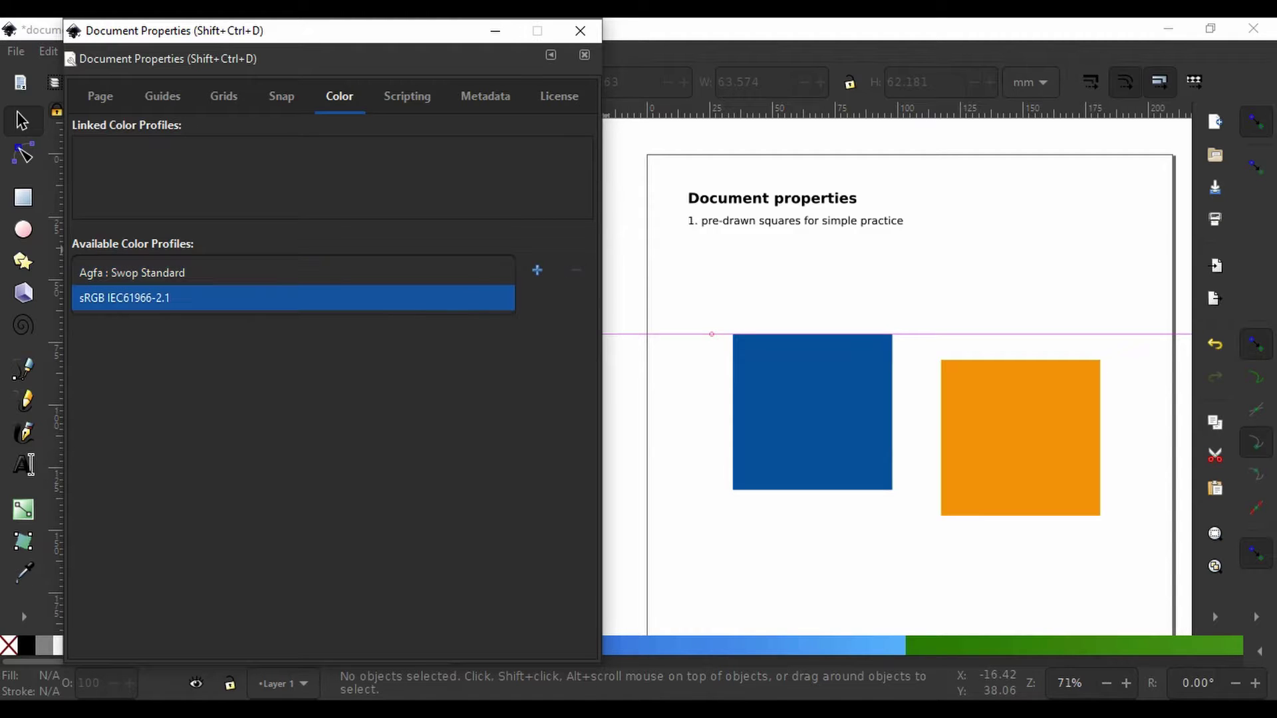
pyautogui.click(125, 273)
pyautogui.click(125, 297)
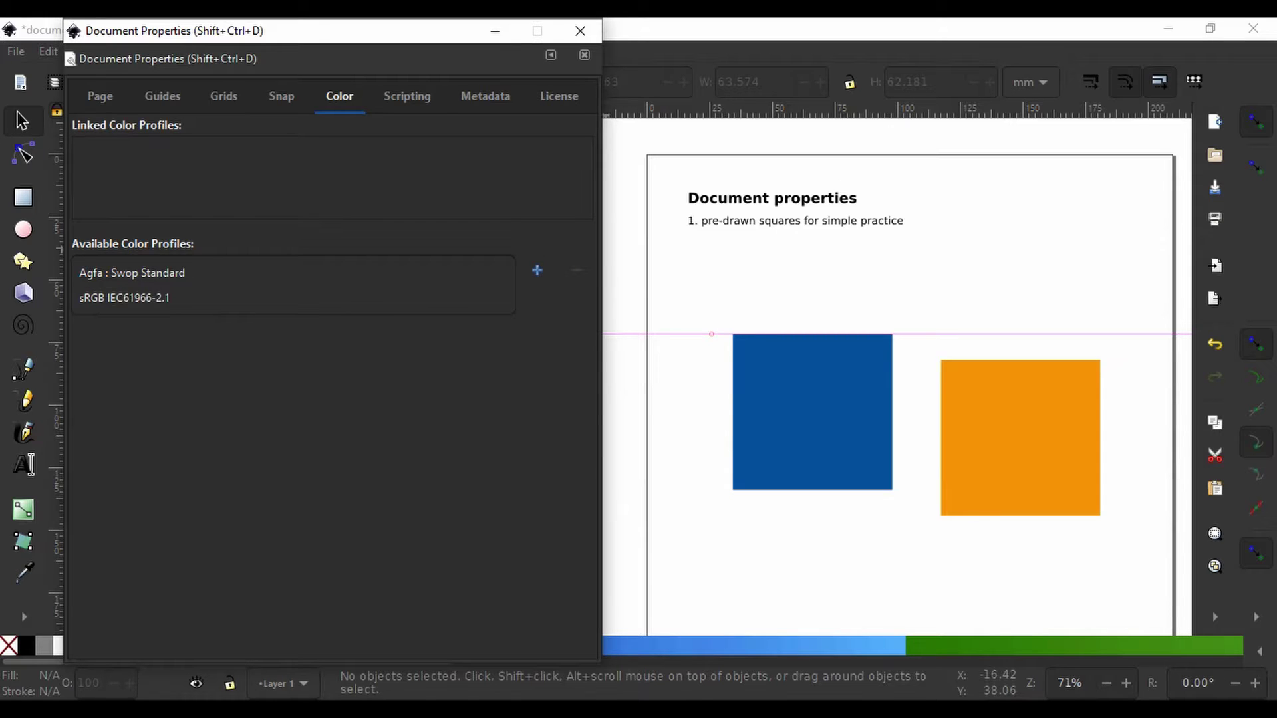
pyautogui.hotkey('ctrl', 'pagedown')
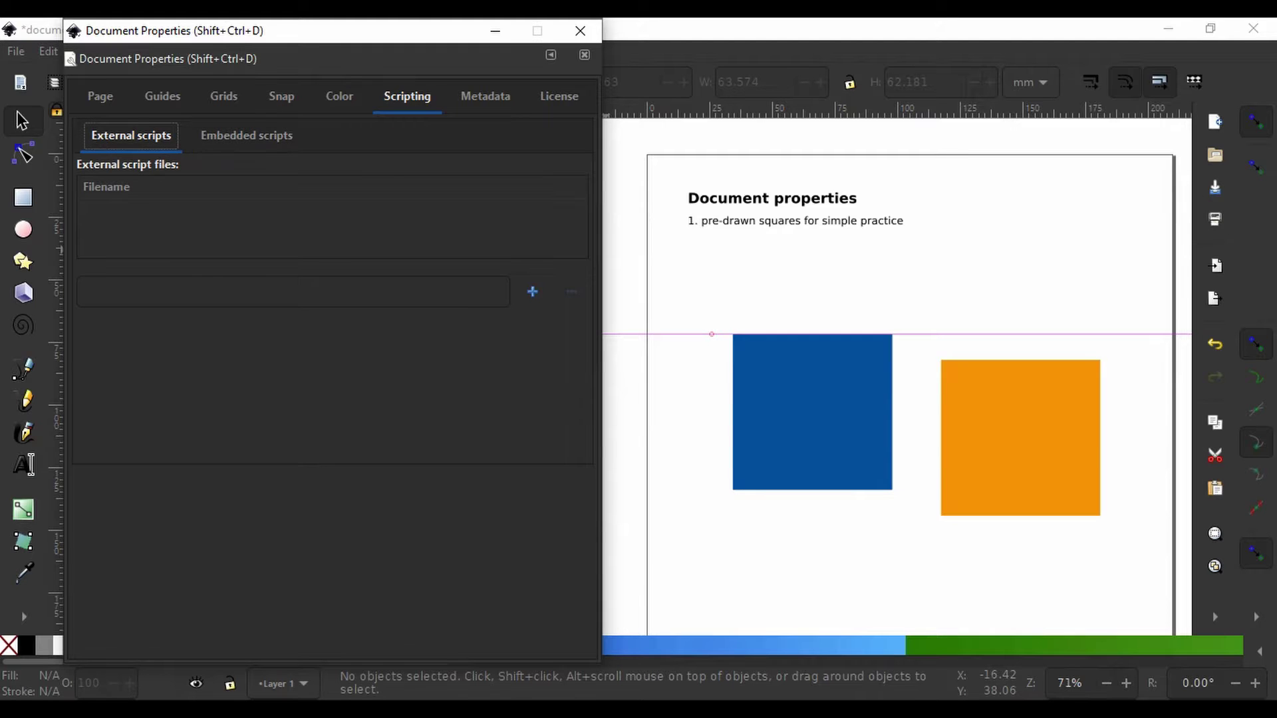
# - Review the Title, Date, Creator and Rights metadata fields, leaving them all blank
pyautogui.click(486, 96)
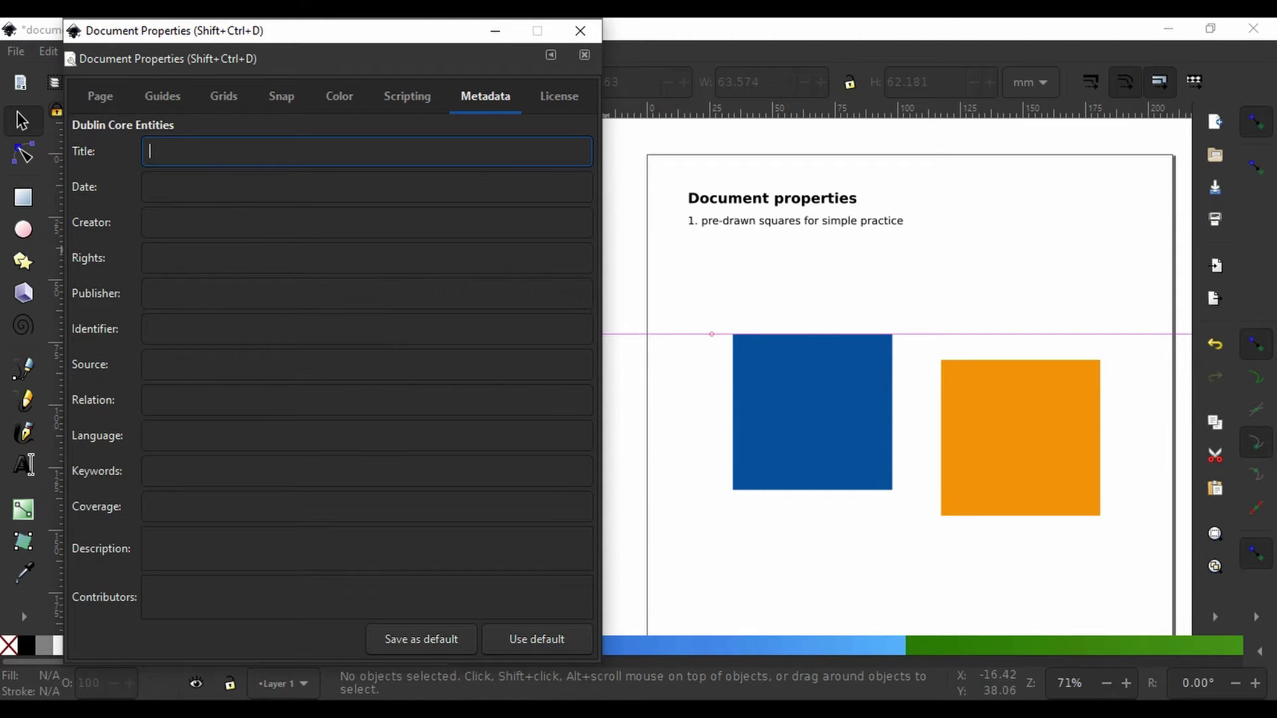
pyautogui.press('Tab')
pyautogui.press('Tab')
pyautogui.press('Tab')
# - Try the CC Attribution, NoDerivs, NonCommercial, CC0 and Open Font License choices in turn
pyautogui.hotkey('ctrl', 'pagedown')
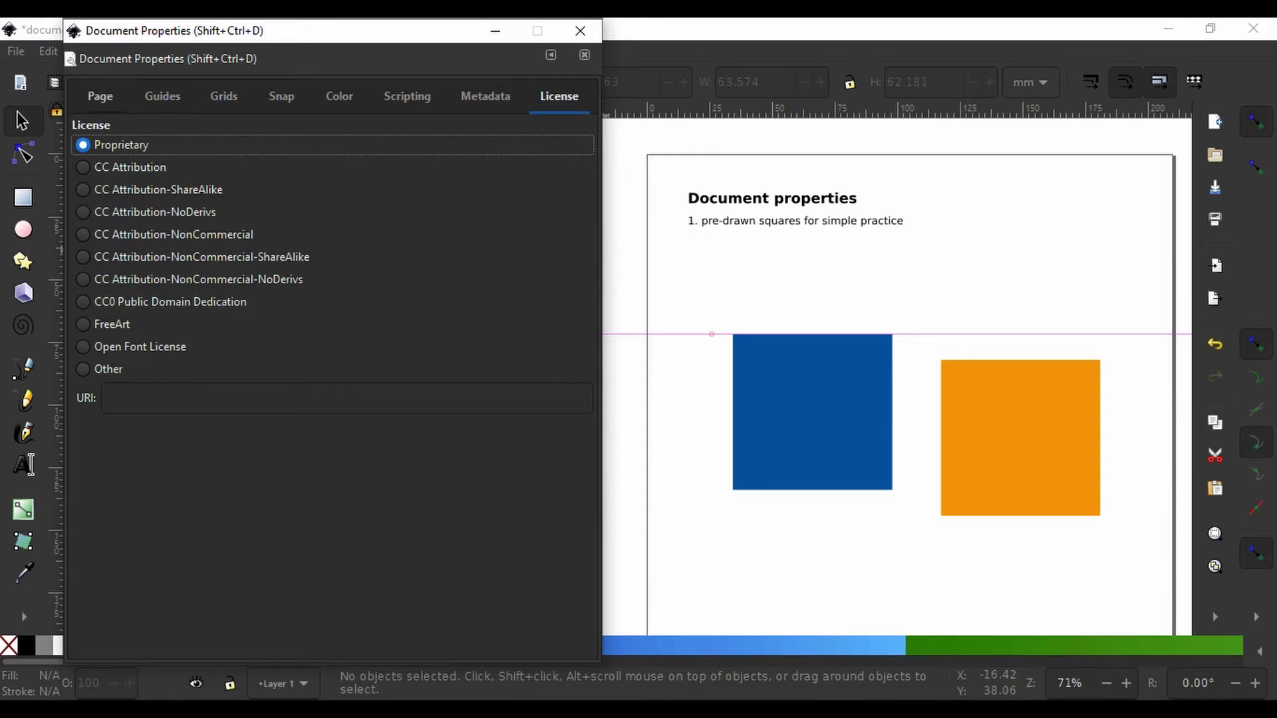
pyautogui.press('Down')
pyautogui.press('Down')
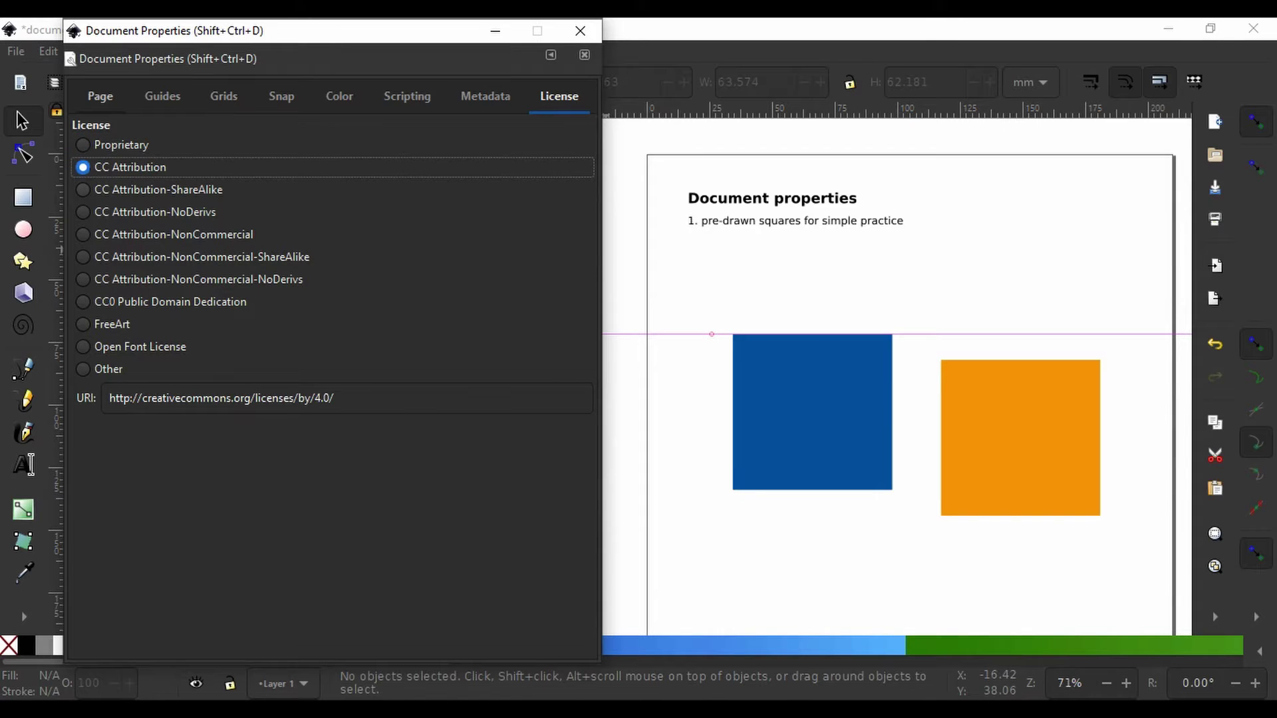
pyautogui.press('Down')
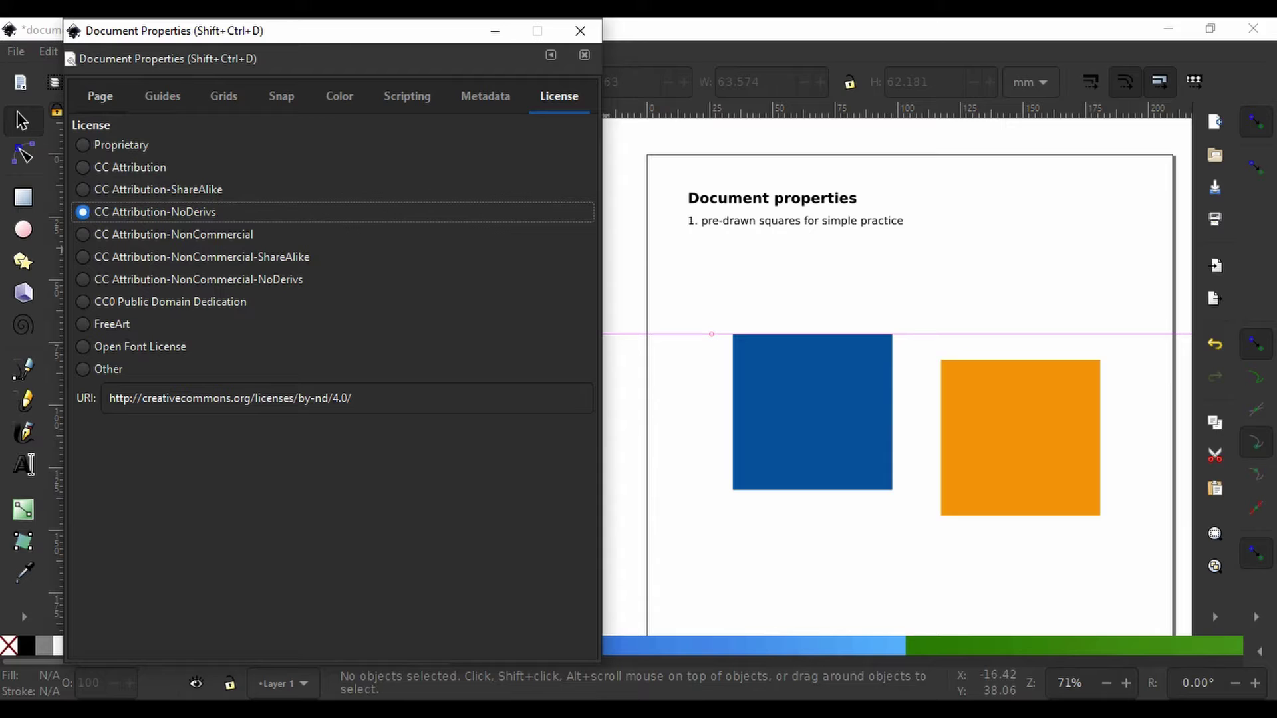
pyautogui.press('Down')
pyautogui.press('Down')
pyautogui.press('Down')
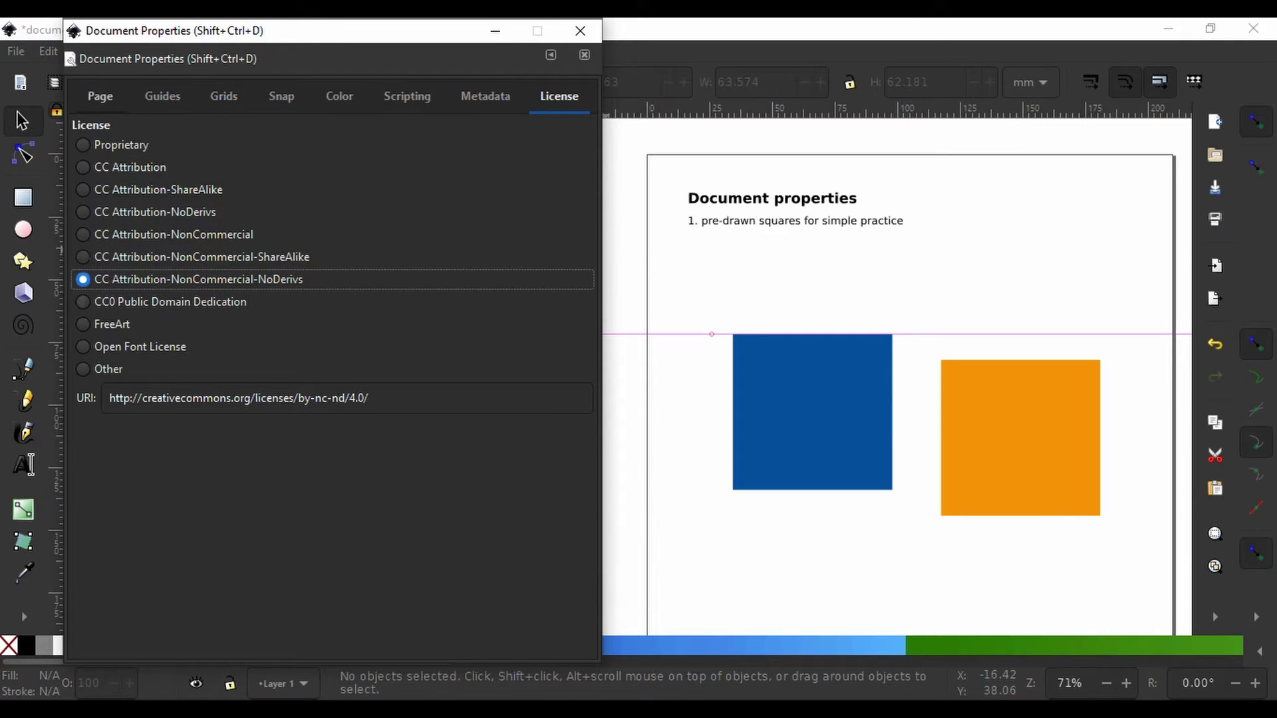
pyautogui.press('Down')
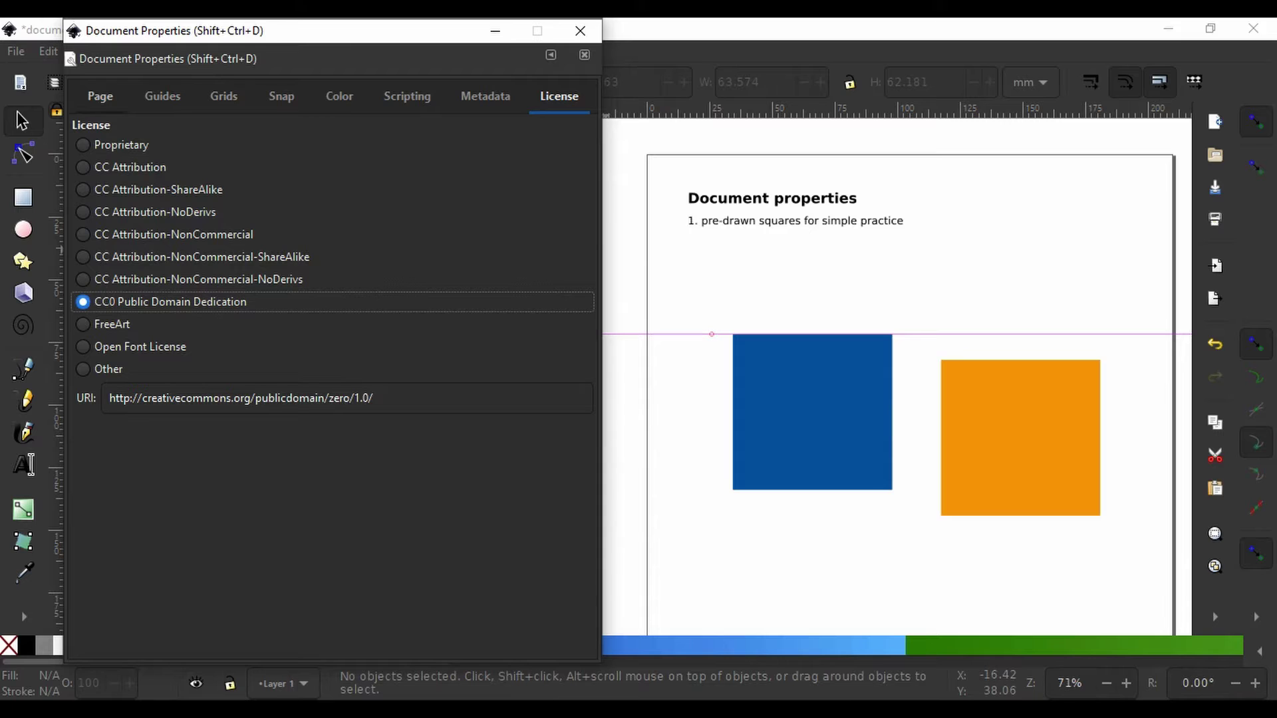
pyautogui.press('Down')
pyautogui.press('Down')
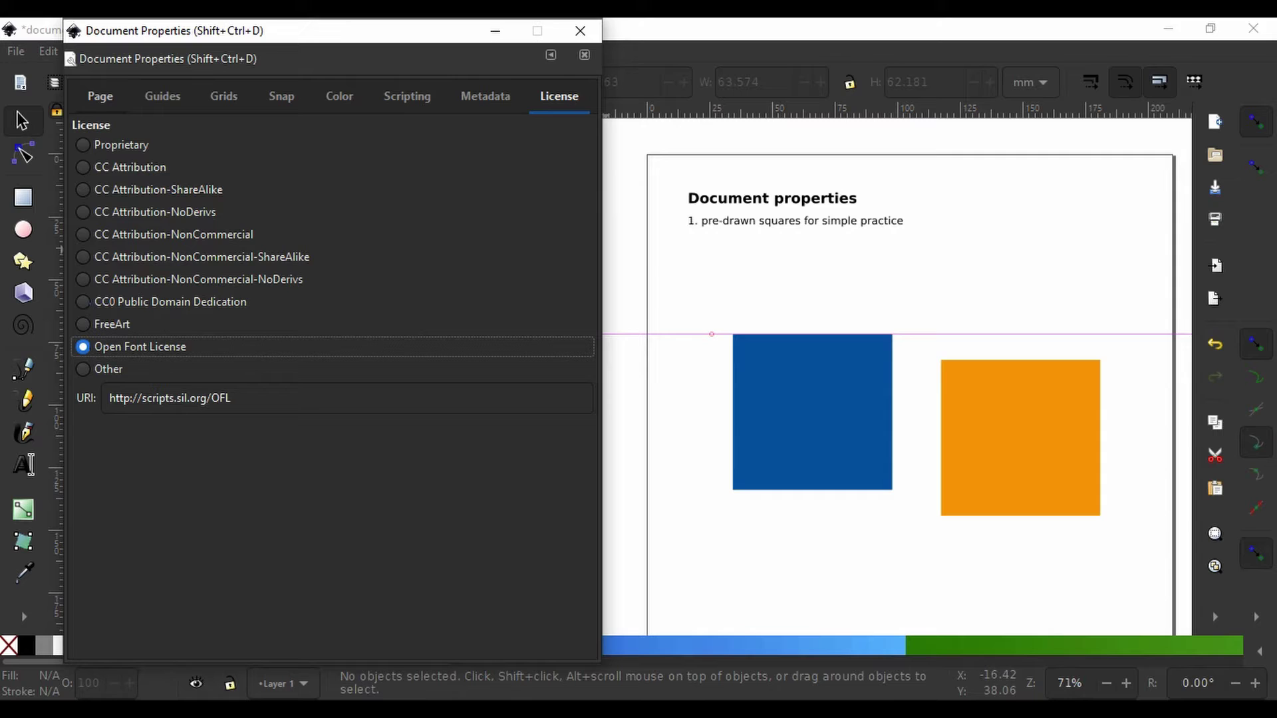
# - Set the license to Other, leaving the URI field empty
pyautogui.press('Tab')
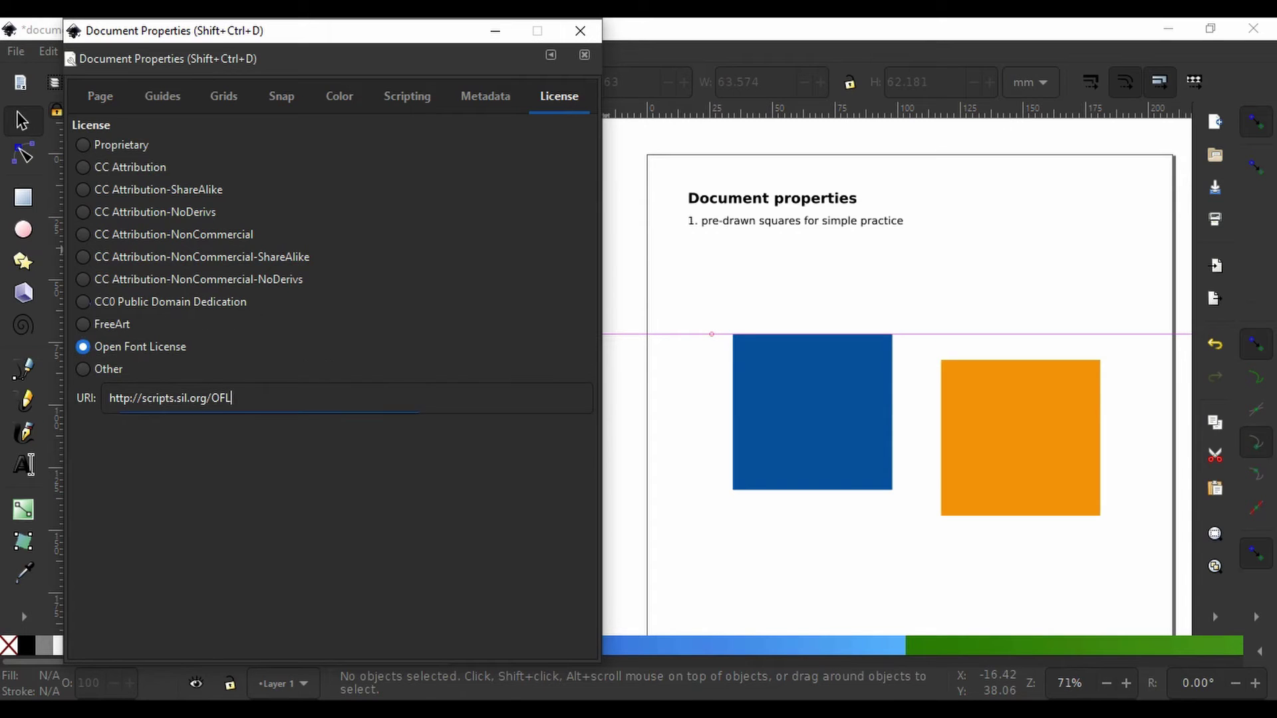
pyautogui.hotkey('shift', 'Tab')
pyautogui.press('Down')
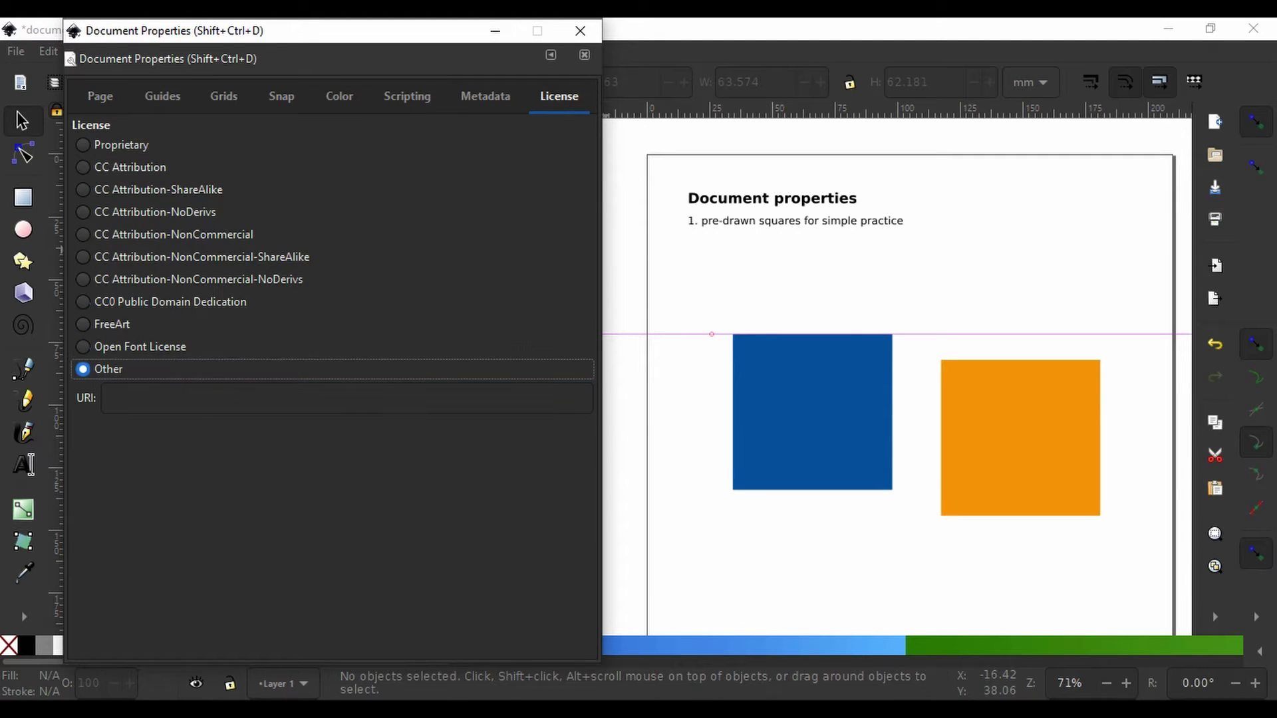
pyautogui.press('Tab')
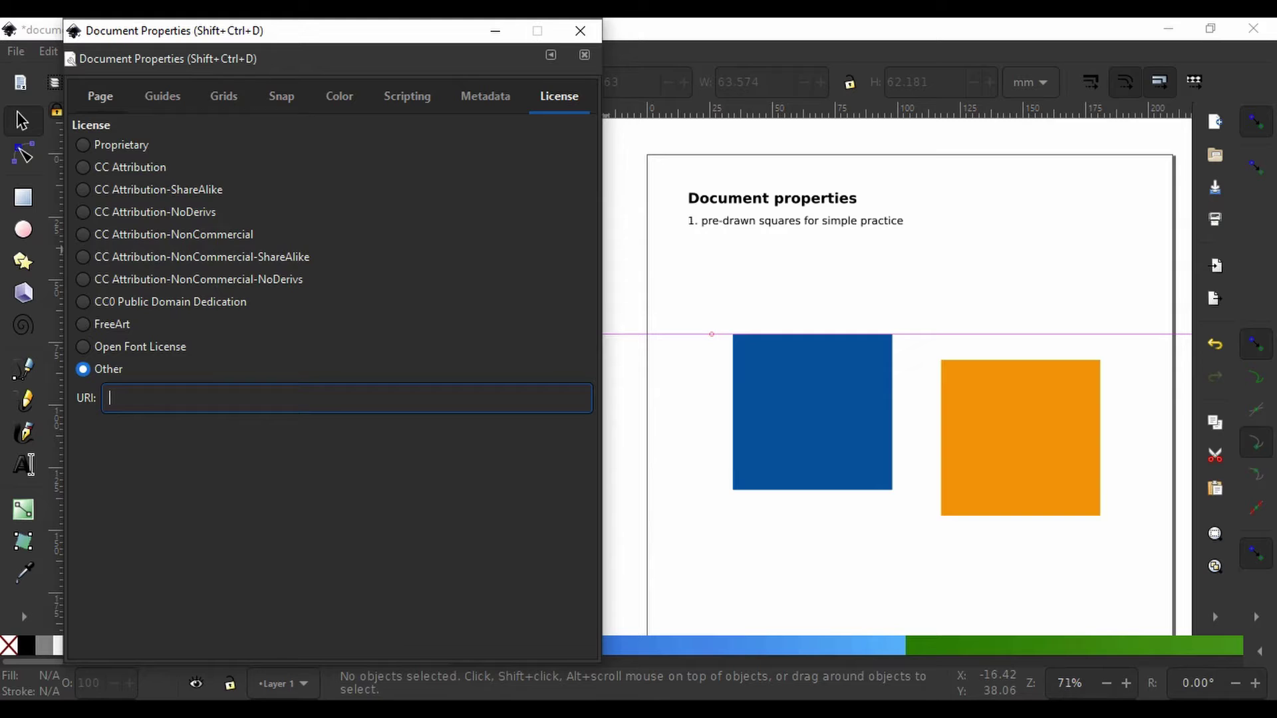
# - Cycle through Page, Guides, Grids, Snap, Color, Scripting, Metadata and License, ending on the A4 page settings
pyautogui.click(100, 96)
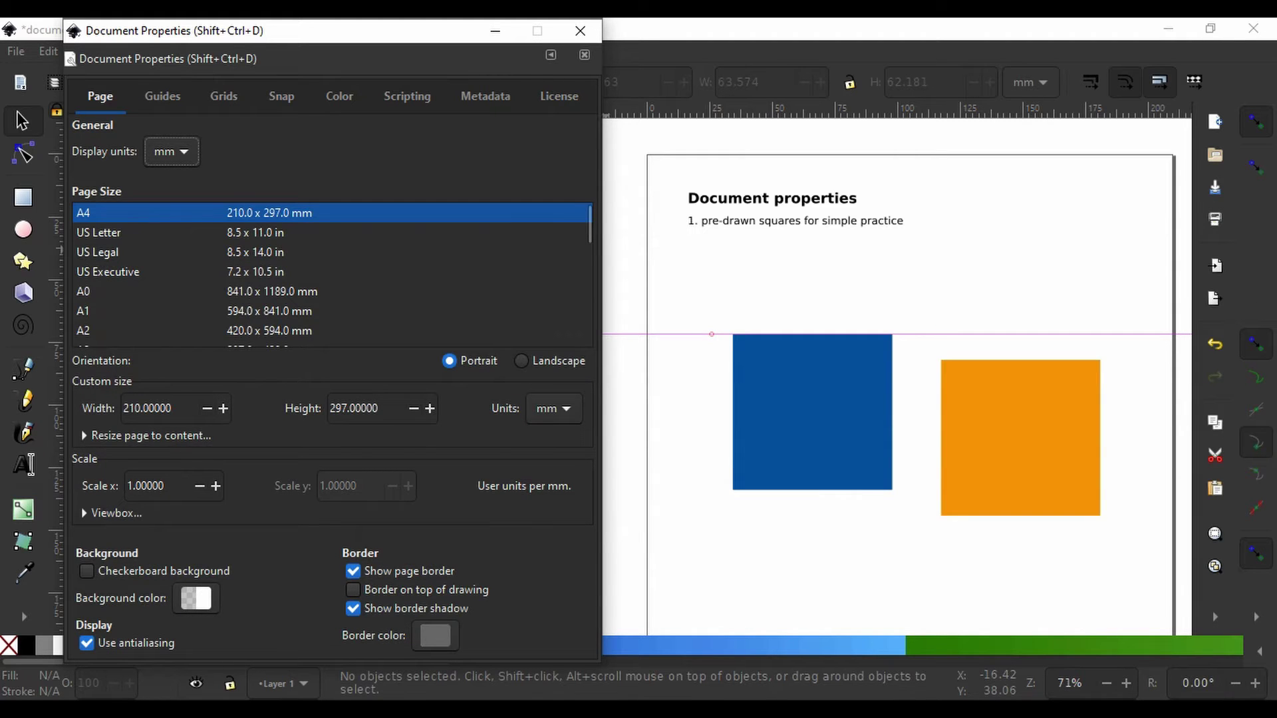
pyautogui.click(162, 95)
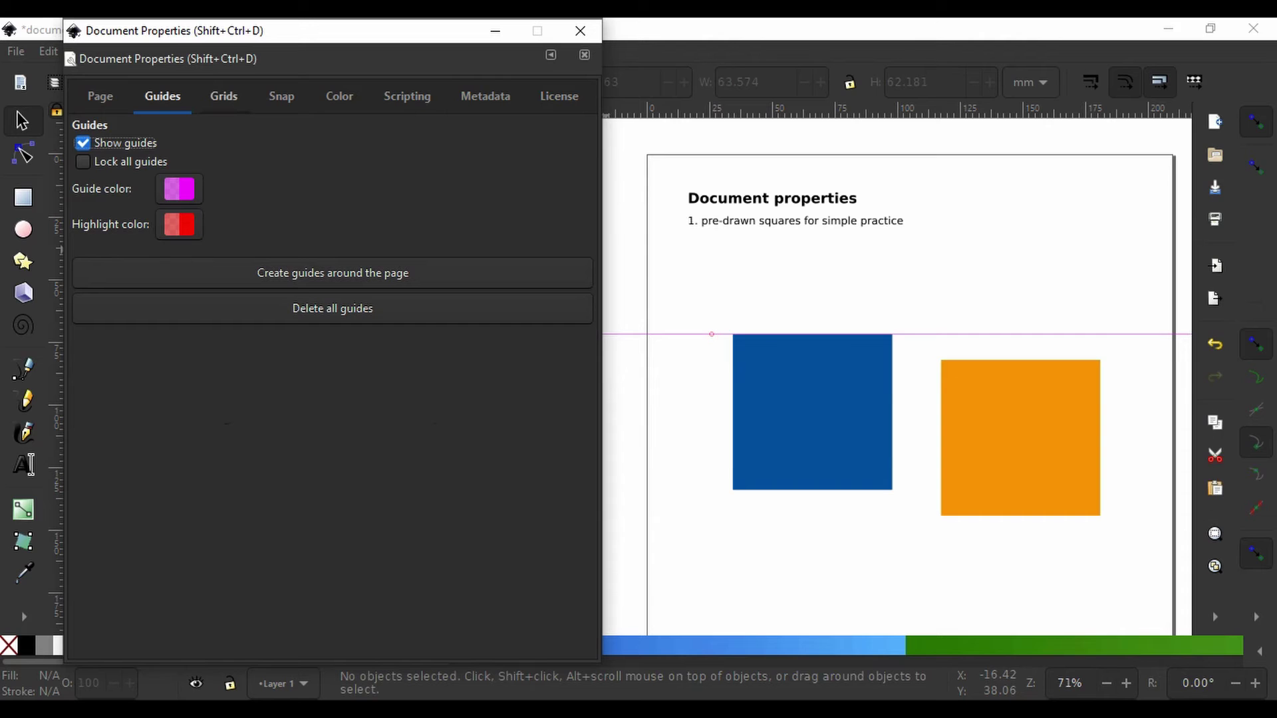
pyautogui.click(223, 96)
pyautogui.click(281, 96)
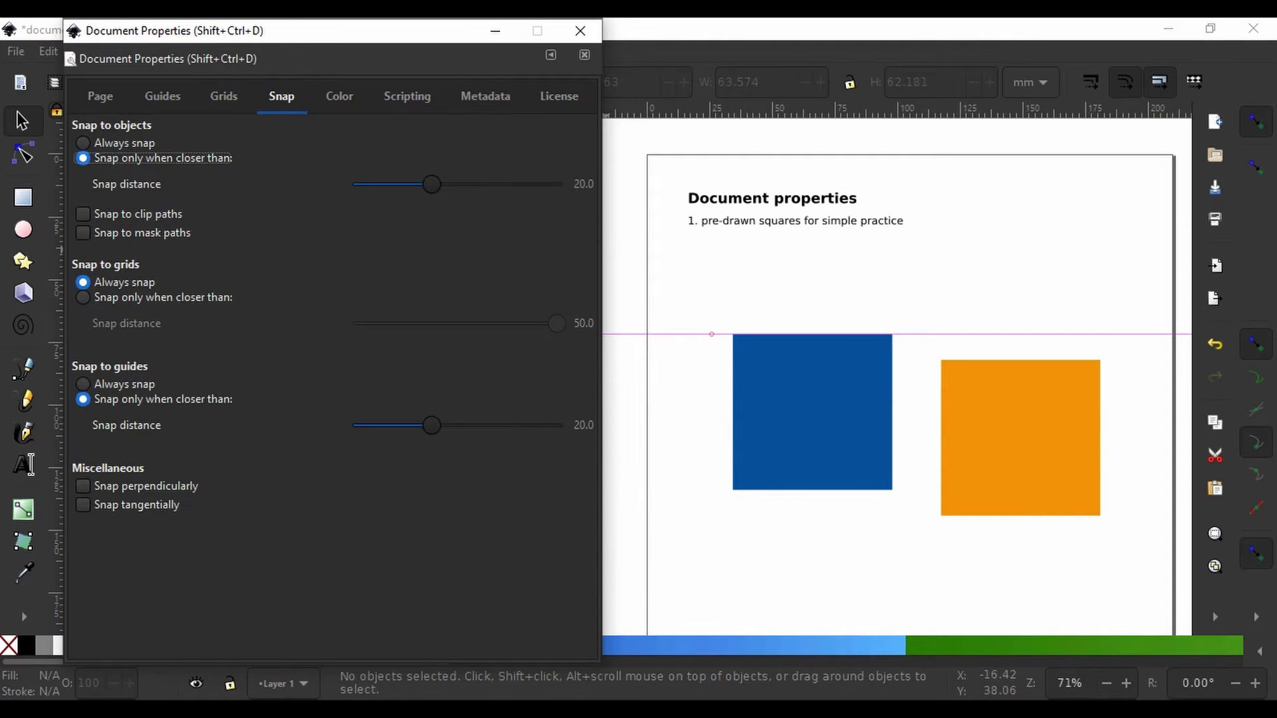
pyautogui.click(339, 96)
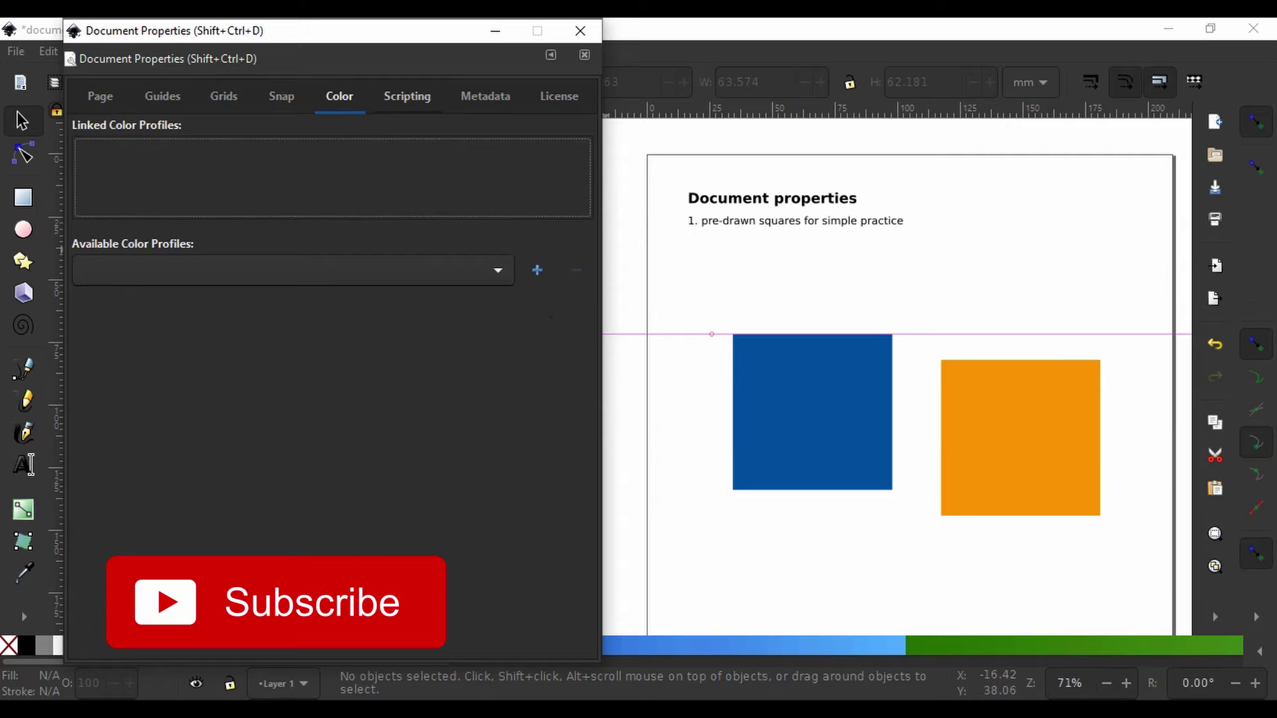
pyautogui.click(407, 96)
pyautogui.click(486, 96)
pyautogui.click(558, 96)
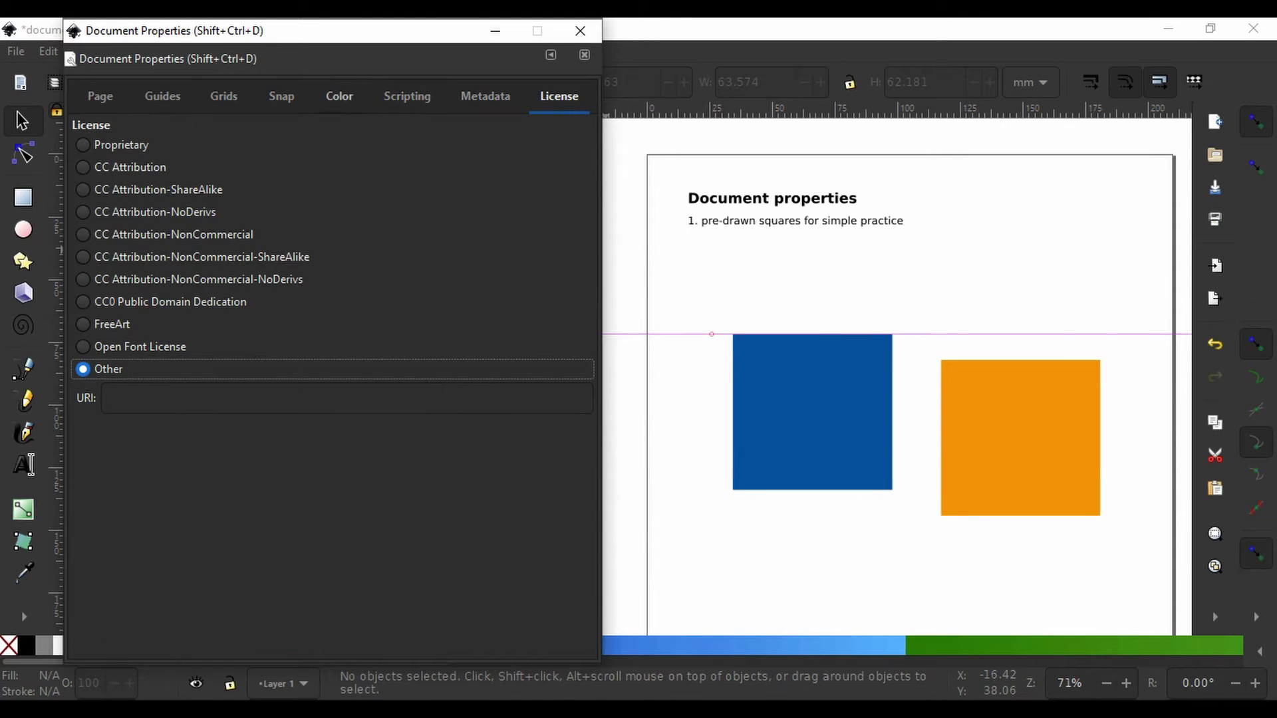
pyautogui.click(100, 96)
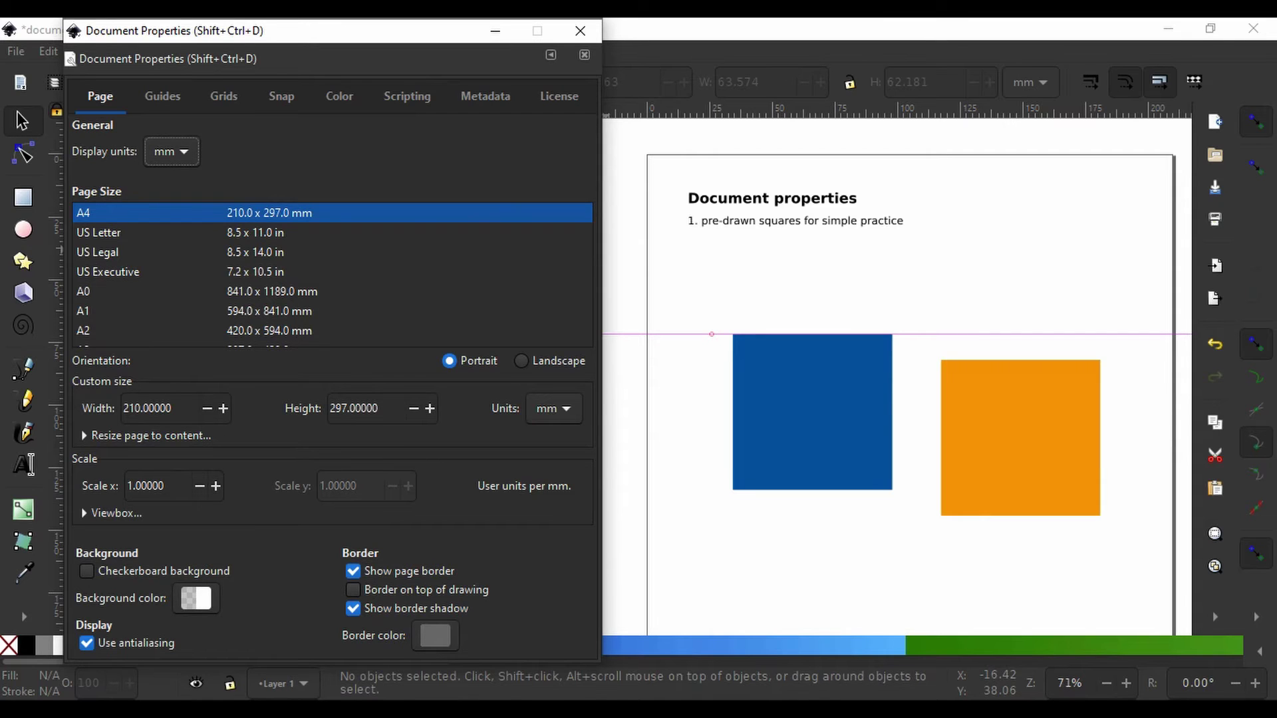
pyautogui.click(22, 121)
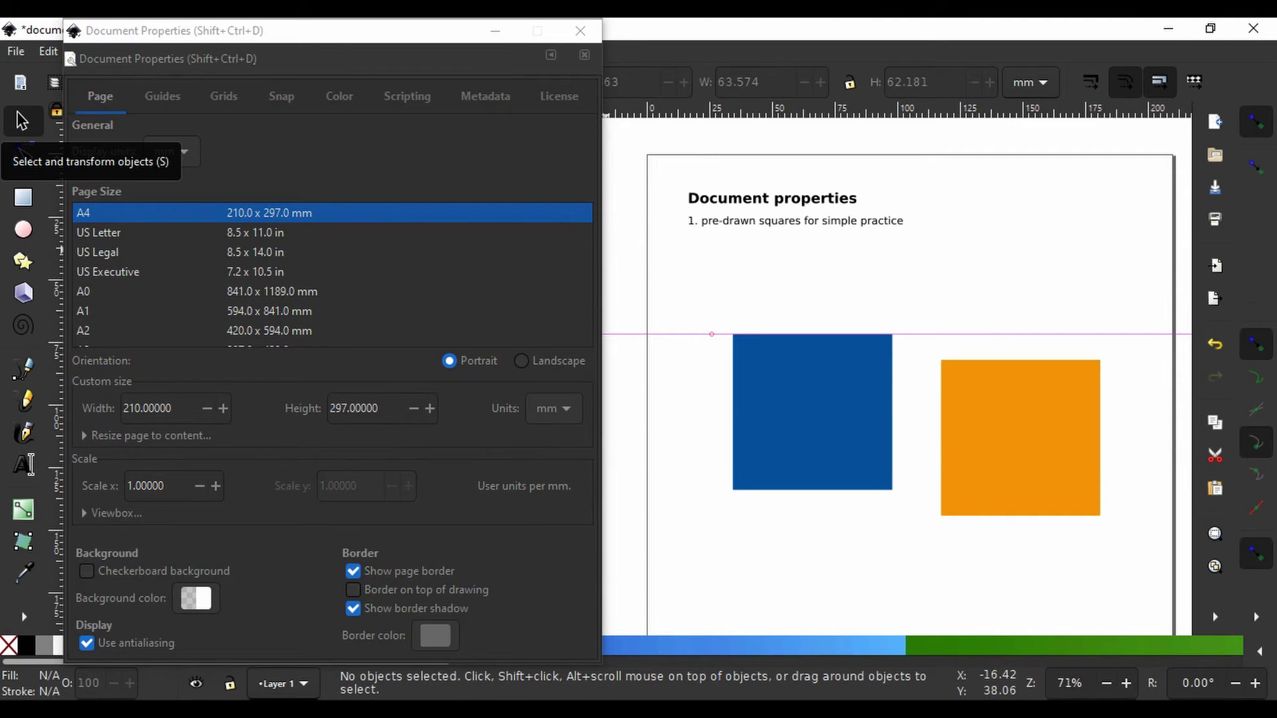